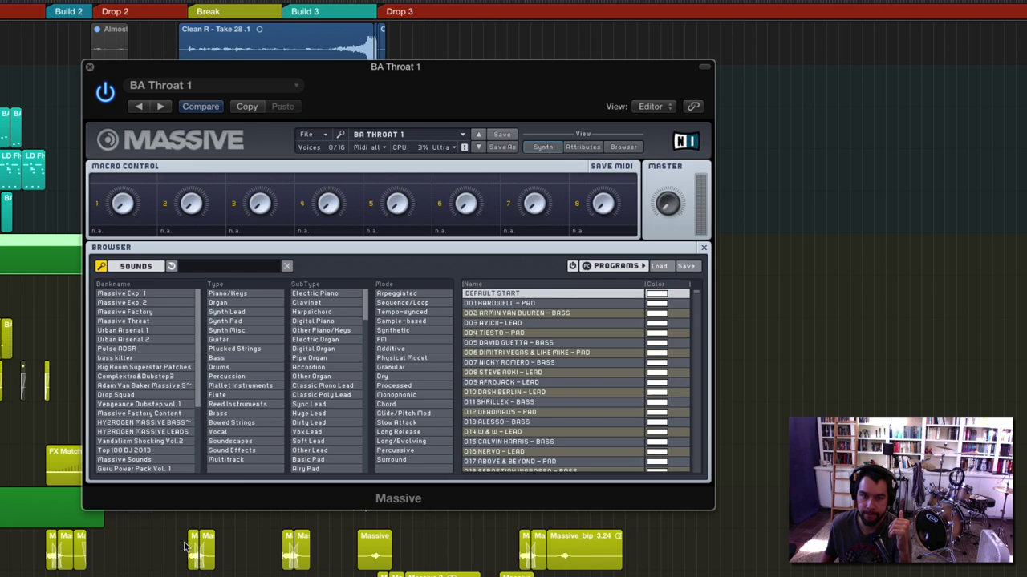
Step: Browse the presets in Massive's Farmhouse bank, and close the BA Throat 1 synth window
scroll(145, 385, down, 5)
click(119, 449)
scroll(491, 363, down, 15)
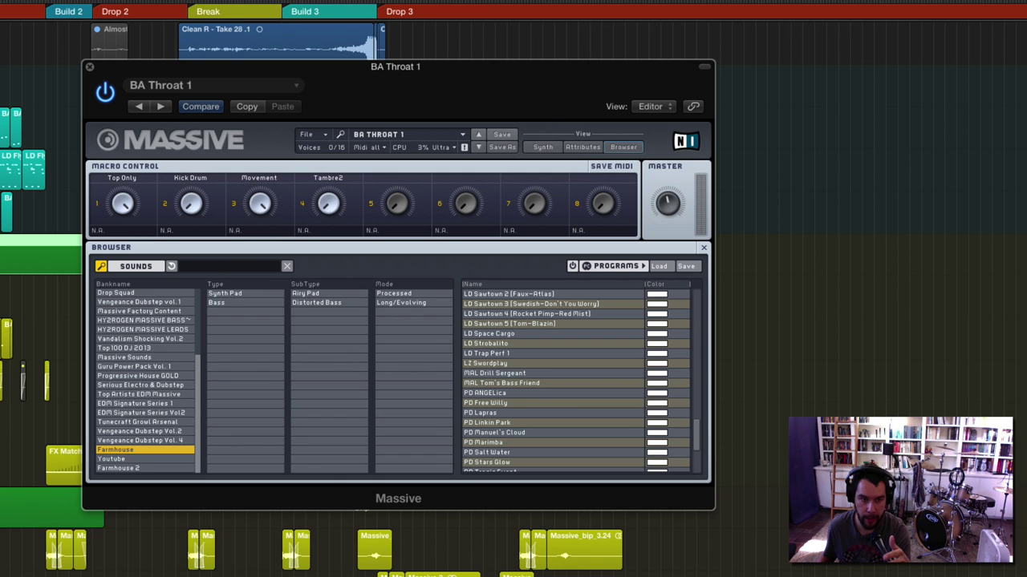
scroll(40, 361, down, 1)
key(v)
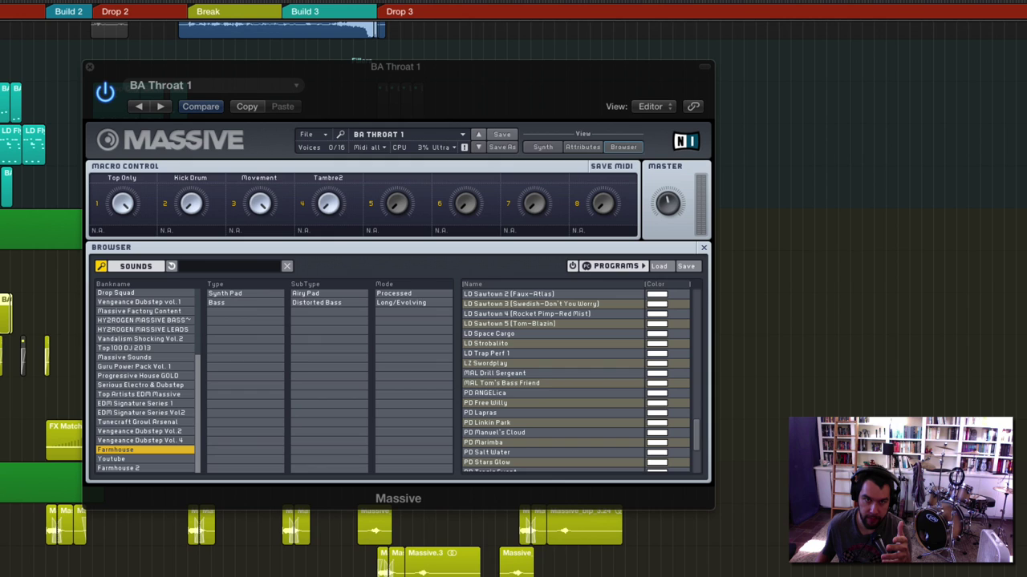
click(89, 67)
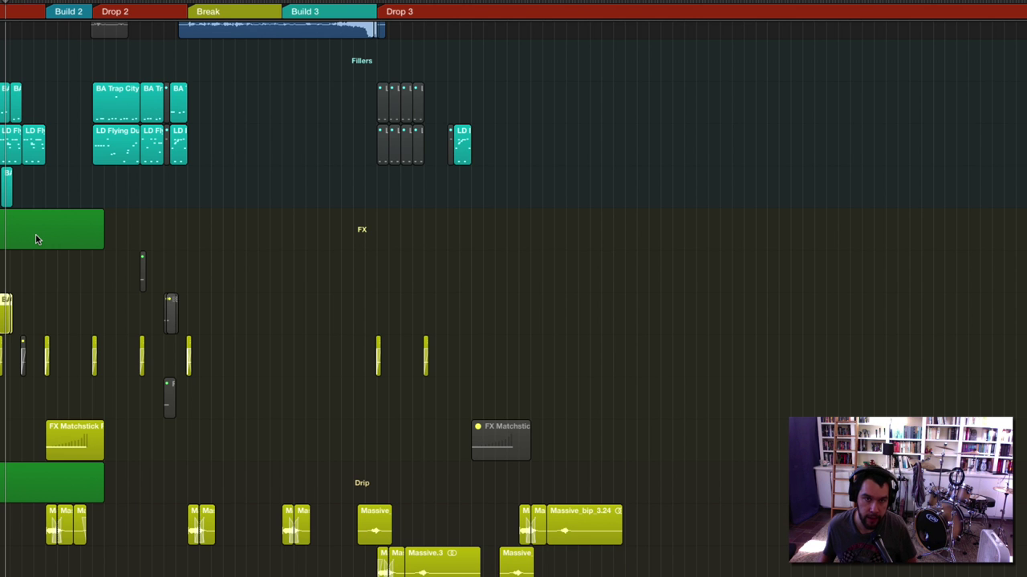
Step: Audition the selected BA Throat 1 region in solo, and restore playback of the other regions
scroll(36, 239, up, 5)
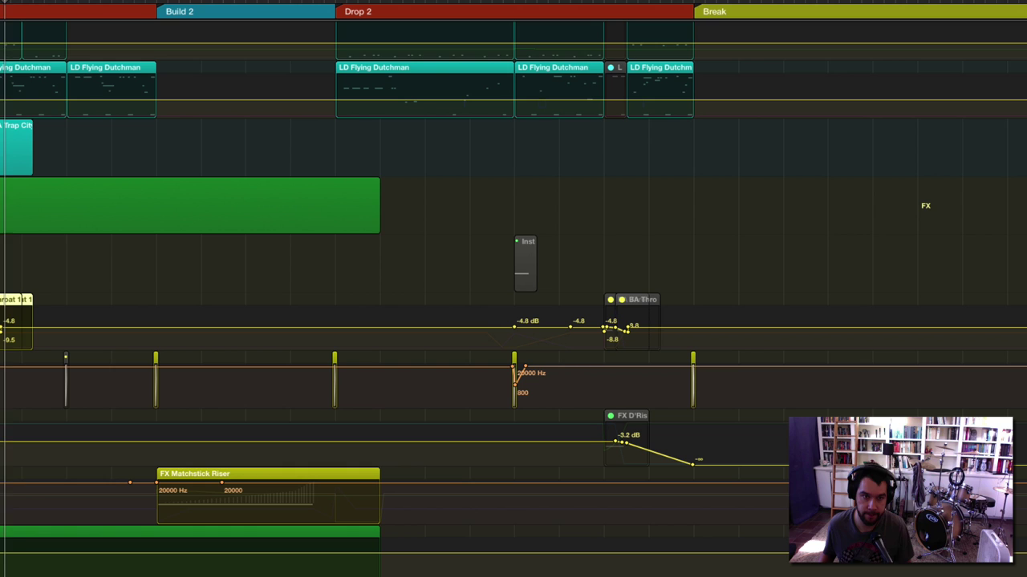
key(ctrl+m)
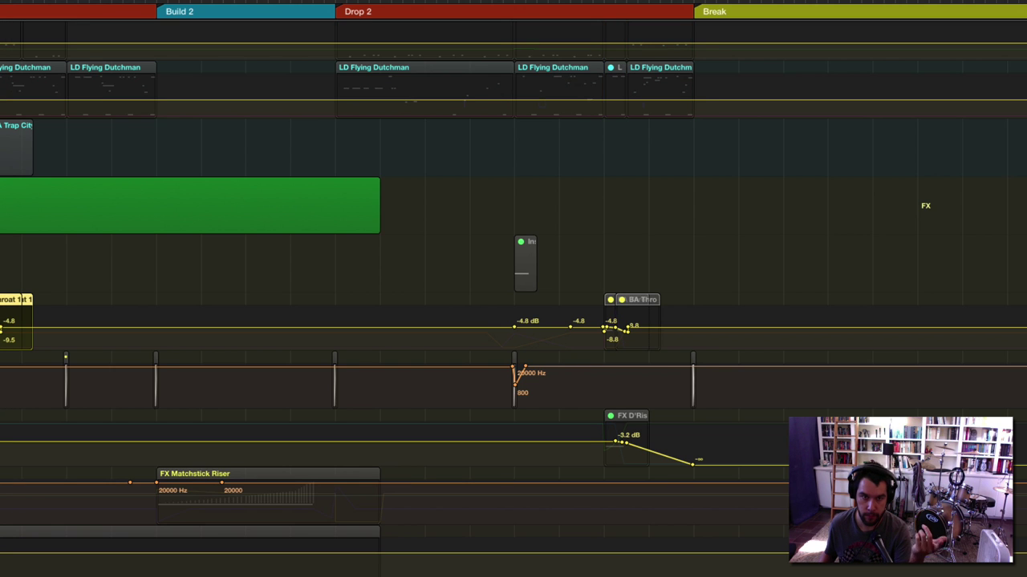
key(ctrl+m)
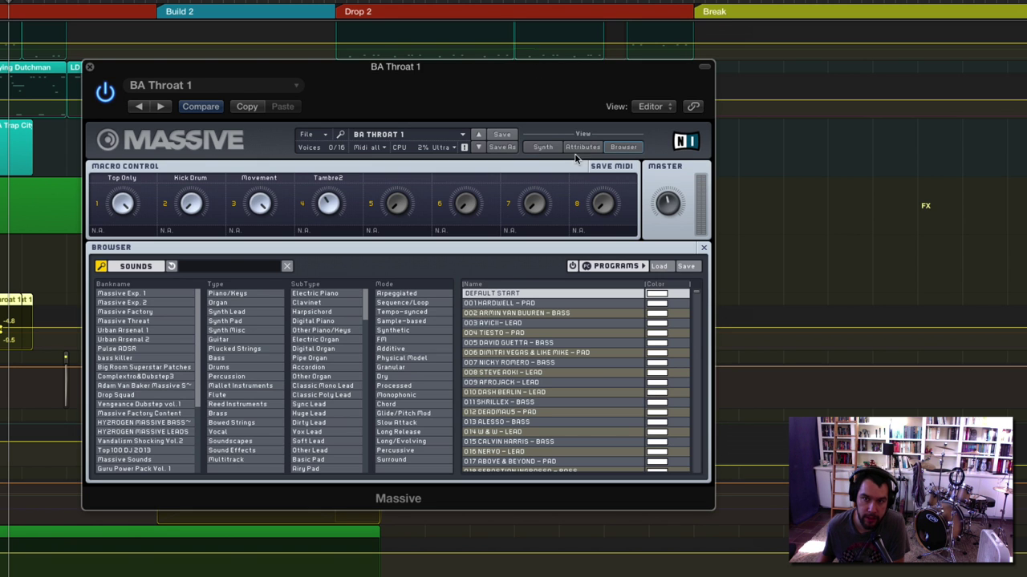
Step: Show BA Throat 1's synth view and inspect envelope 1 and the voicing settings
click(582, 147)
click(557, 147)
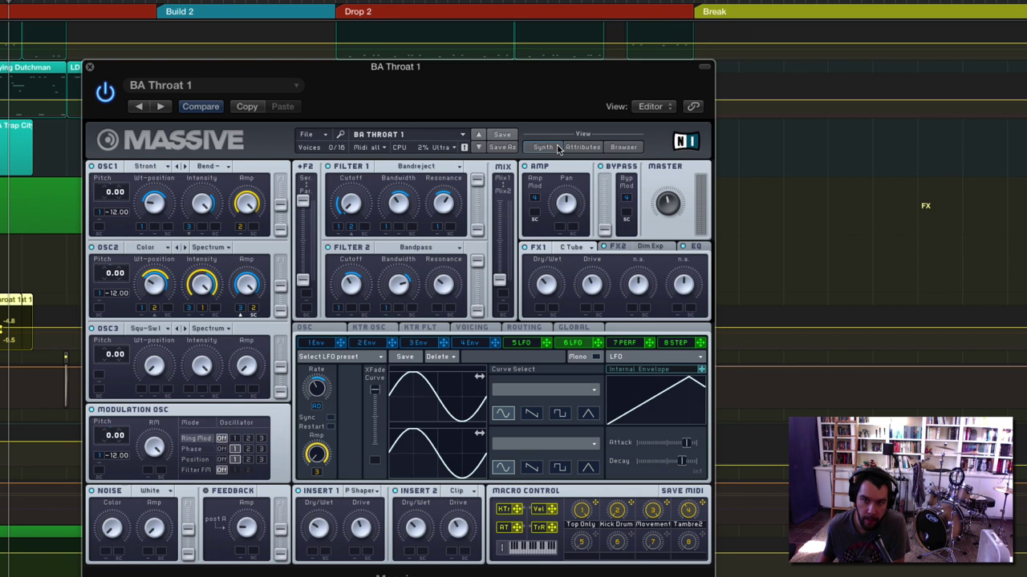
click(337, 343)
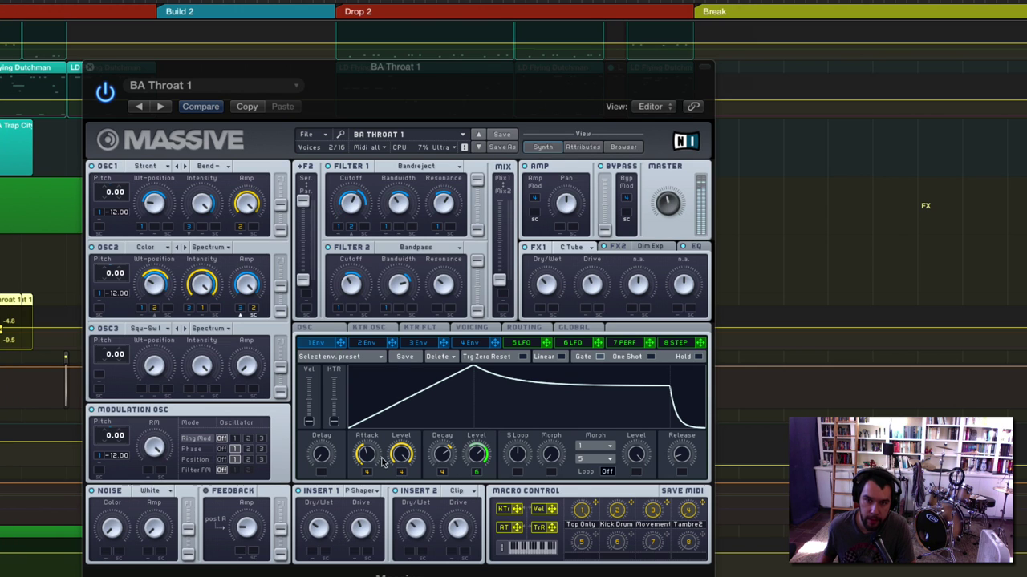
click(470, 329)
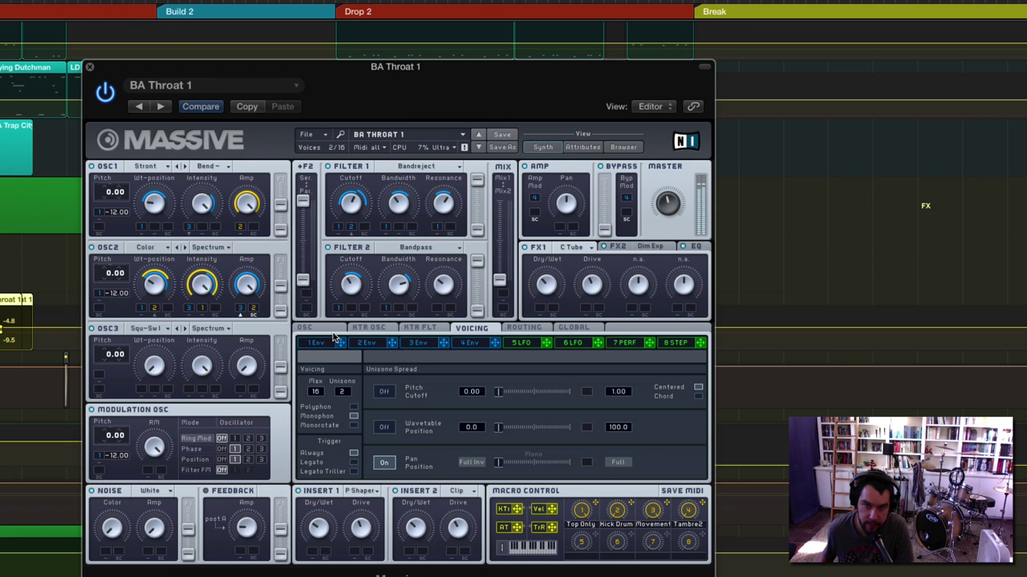
click(336, 332)
click(489, 329)
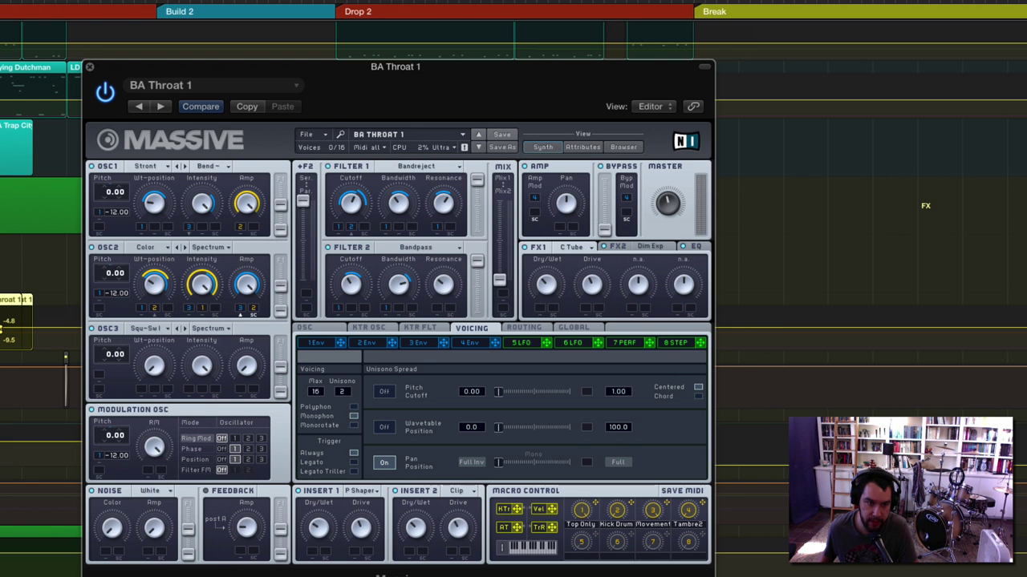
Step: Review envelopes 2 and 1, and turn off envelope 1's -12.00 pitch modulation on the oscillators
key(super+w)
key(v)
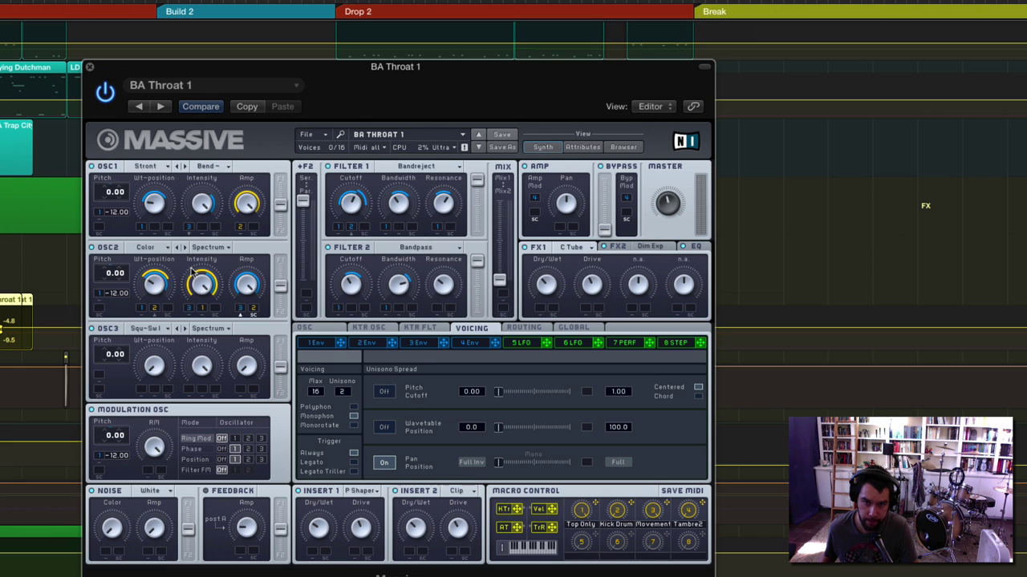
click(369, 345)
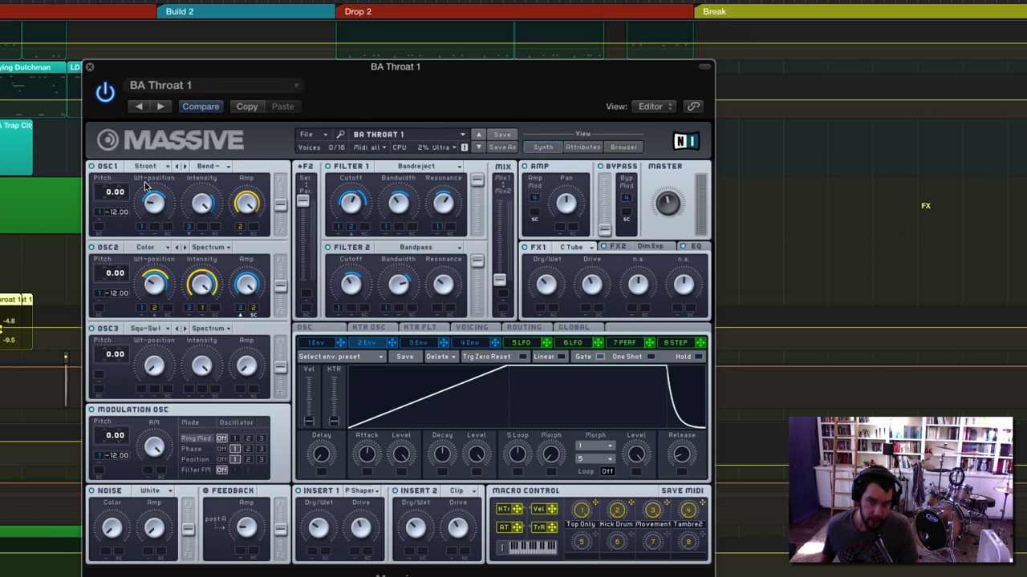
click(332, 348)
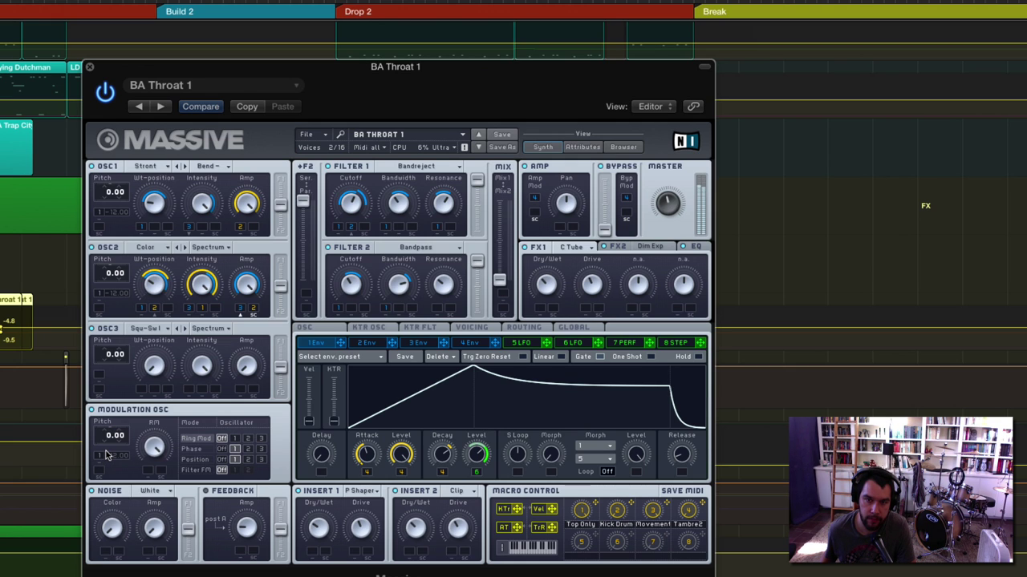
Step: In the voicing settings, turn off the pan position spread and set Unisono to 1
click(472, 328)
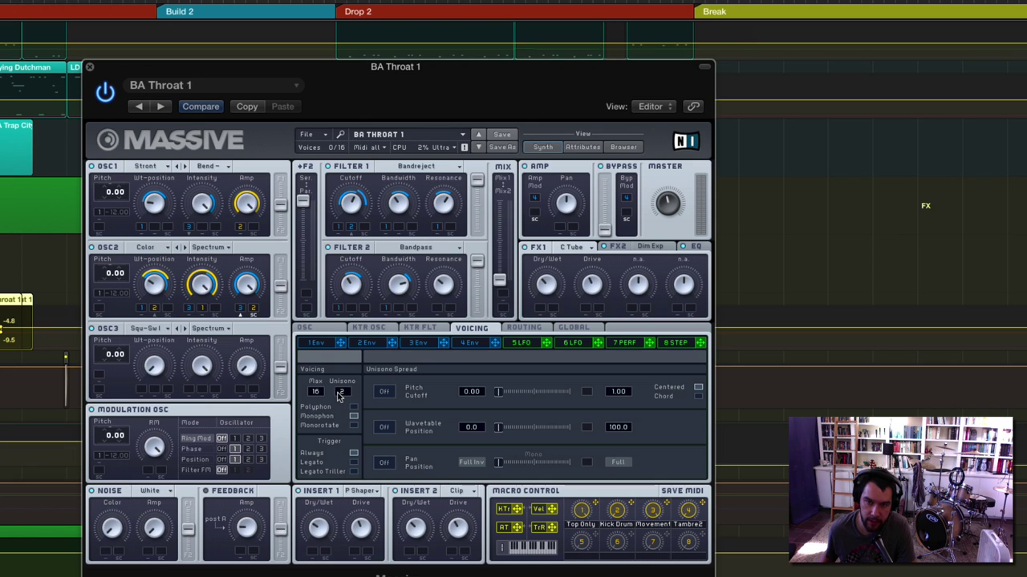
drag(339, 393, 338, 401)
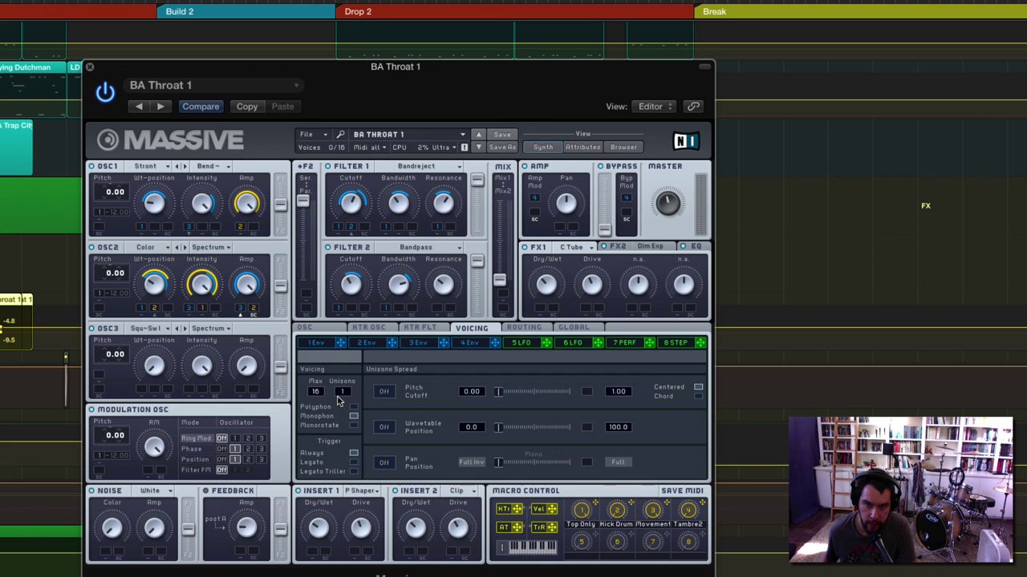
Step: Lower envelope 1's decay level to zero and raise it back repeatedly to compare the sustained and fully decaying shapes
click(325, 342)
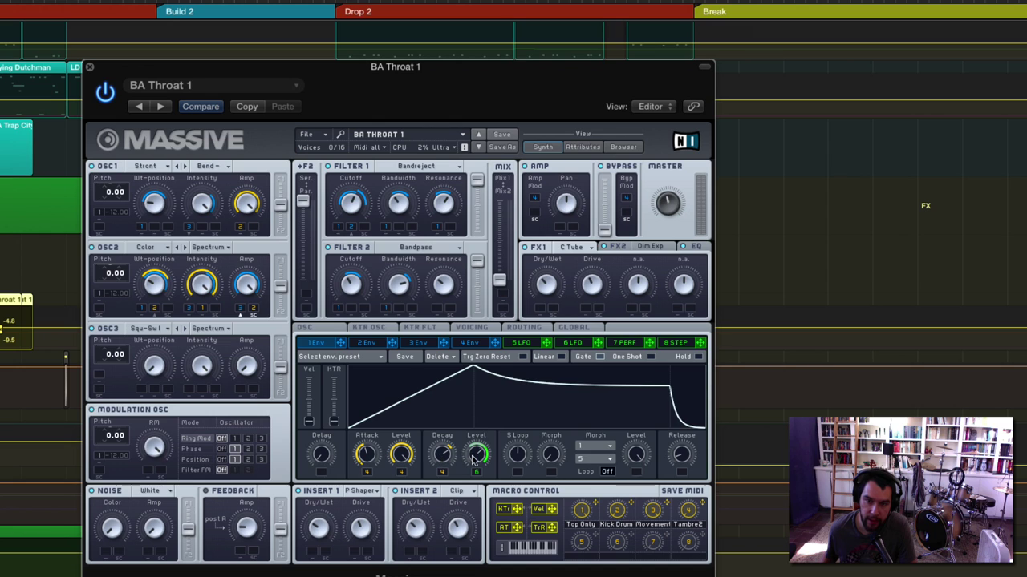
drag(473, 456, 484, 547)
drag(474, 486, 480, 387)
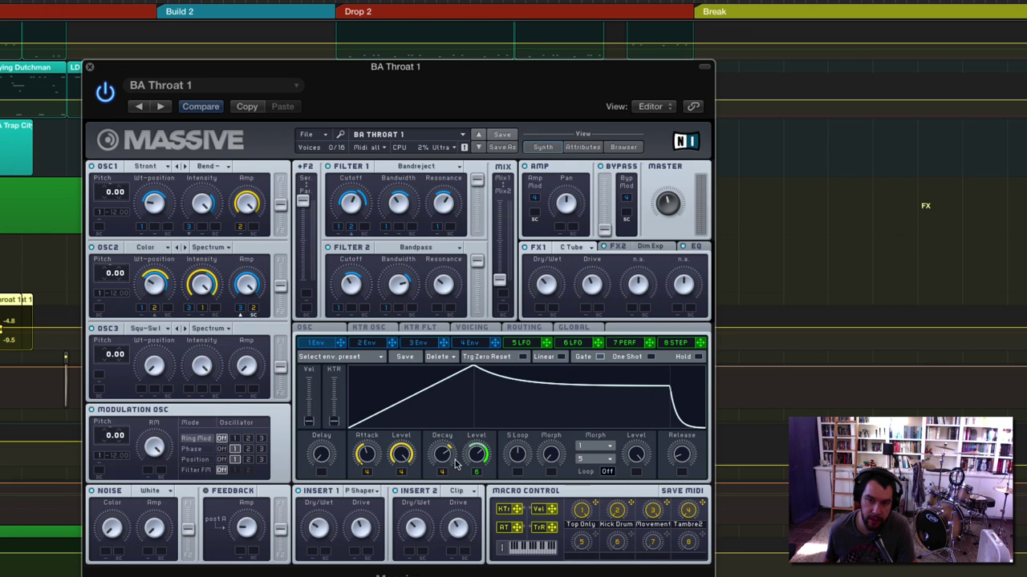
mouse_move(476, 457)
mouse_down()
mouse_move(481, 472)
mouse_move(476, 456)
mouse_up()
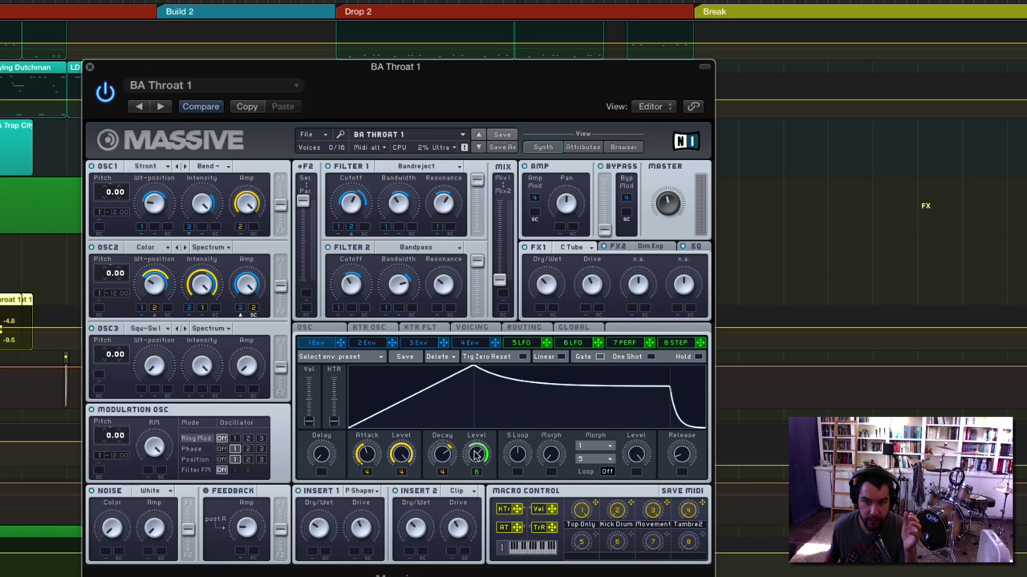
drag(476, 454, 468, 540)
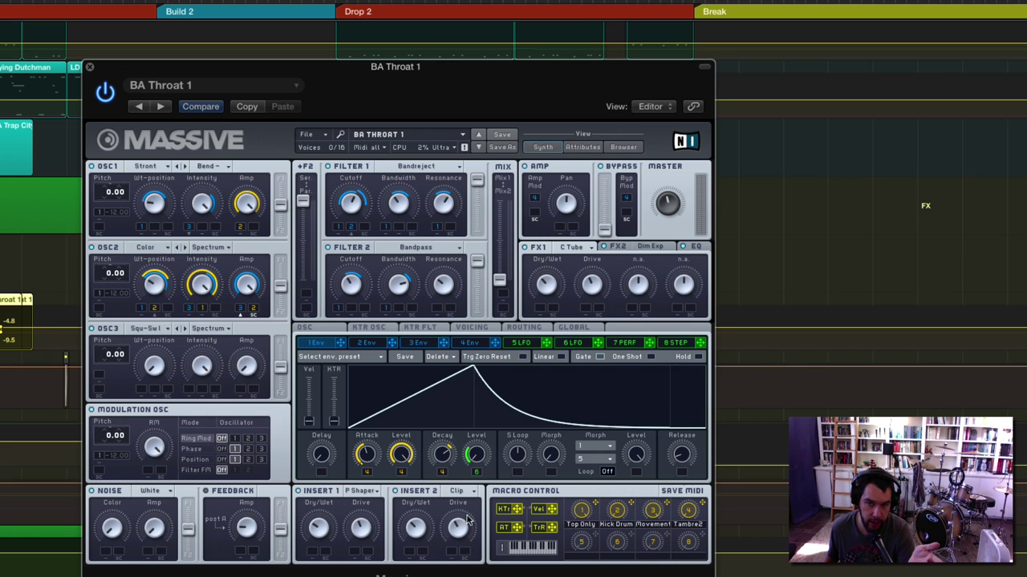
drag(473, 455, 474, 391)
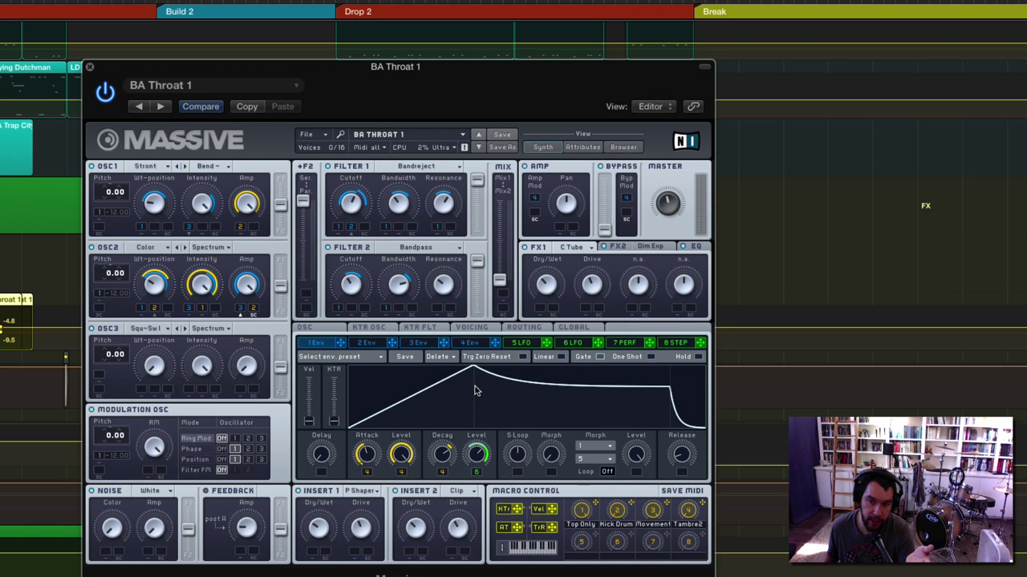
drag(474, 391, 485, 480)
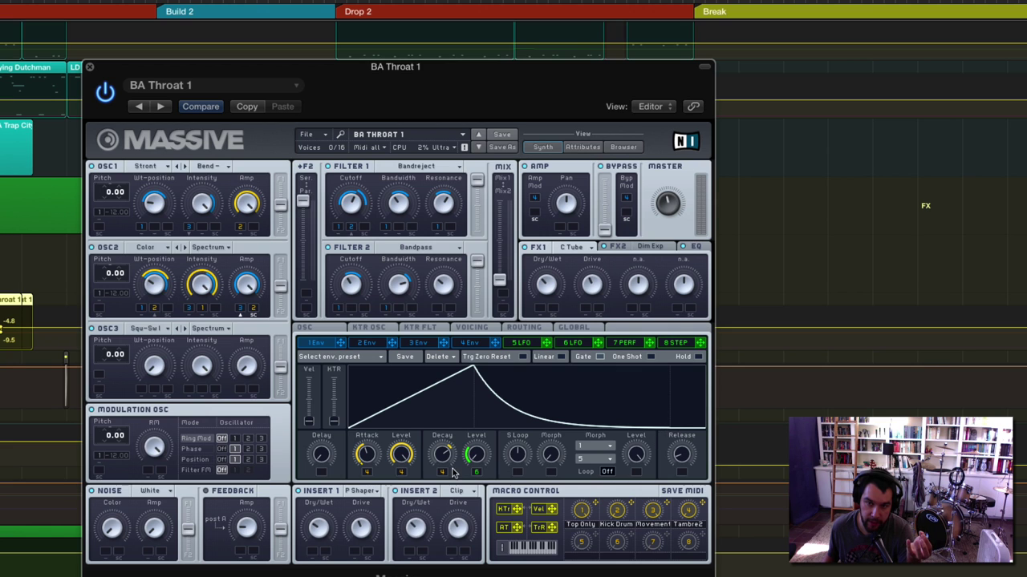
drag(477, 464, 470, 390)
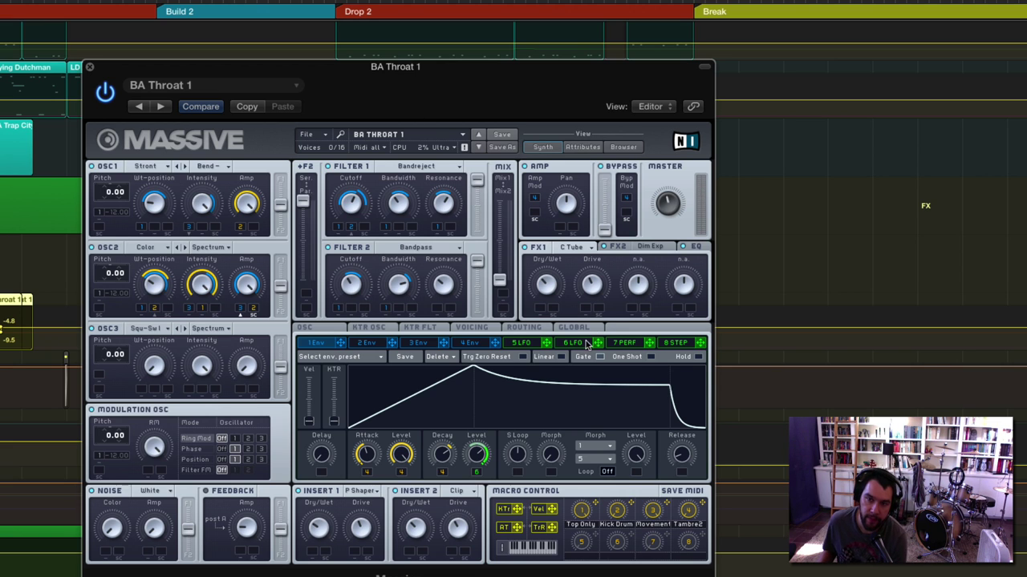
Step: Assign LFO 6 to filter 1's cutoff, bandwidth and resonance, and to filter 2's cutoff and bandwidth with a modulation range
click(545, 344)
drag(546, 343, 351, 311)
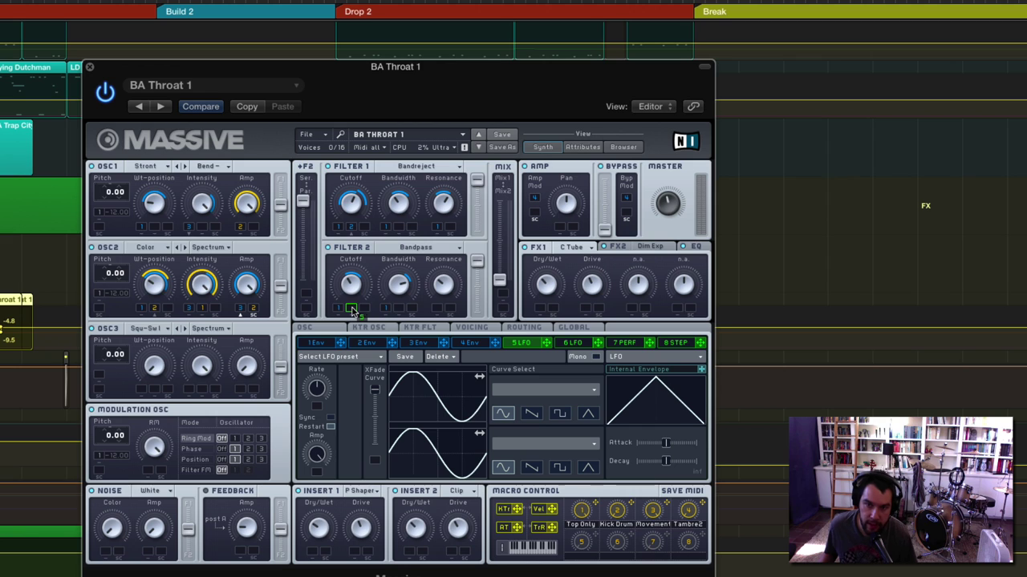
click(570, 342)
drag(596, 342, 450, 228)
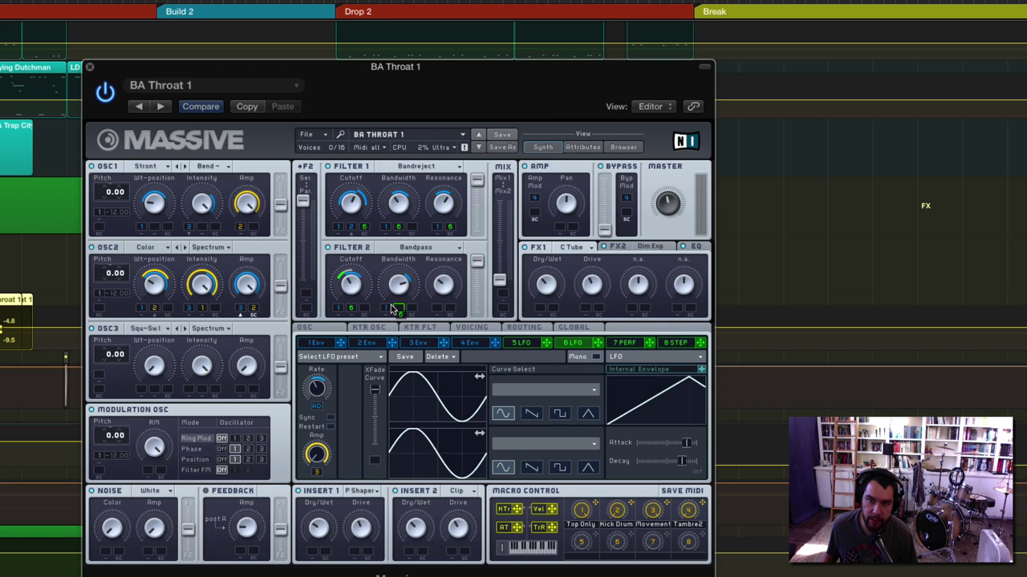
drag(399, 308, 403, 289)
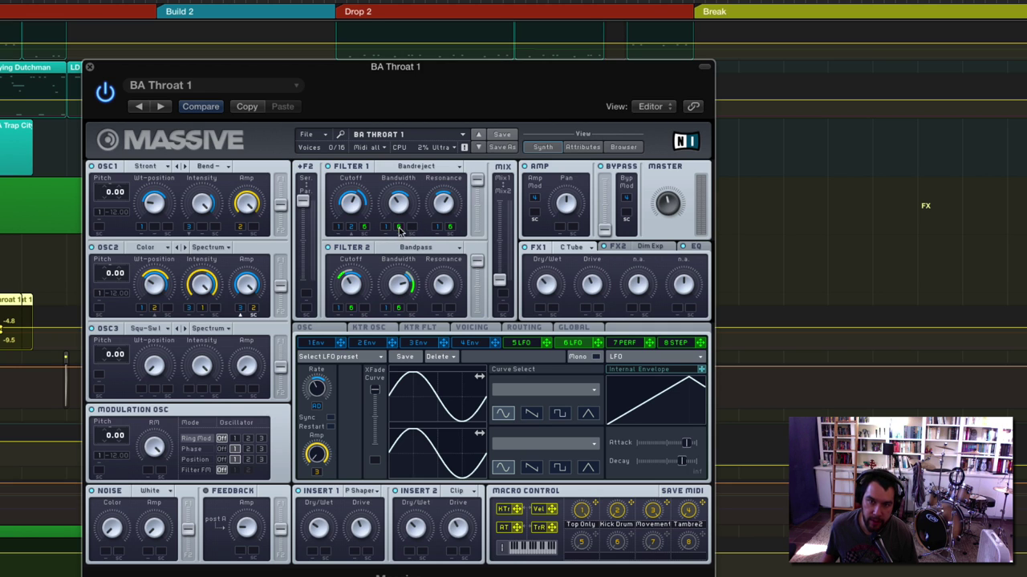
Step: Remove the LFO 6 assignments from both filters' cutoff, bandwidth and resonance controls
mouse_move(401, 231)
mouse_down()
mouse_move(401, 216)
mouse_move(383, 223)
mouse_up()
drag(452, 233, 366, 239)
drag(349, 309, 401, 317)
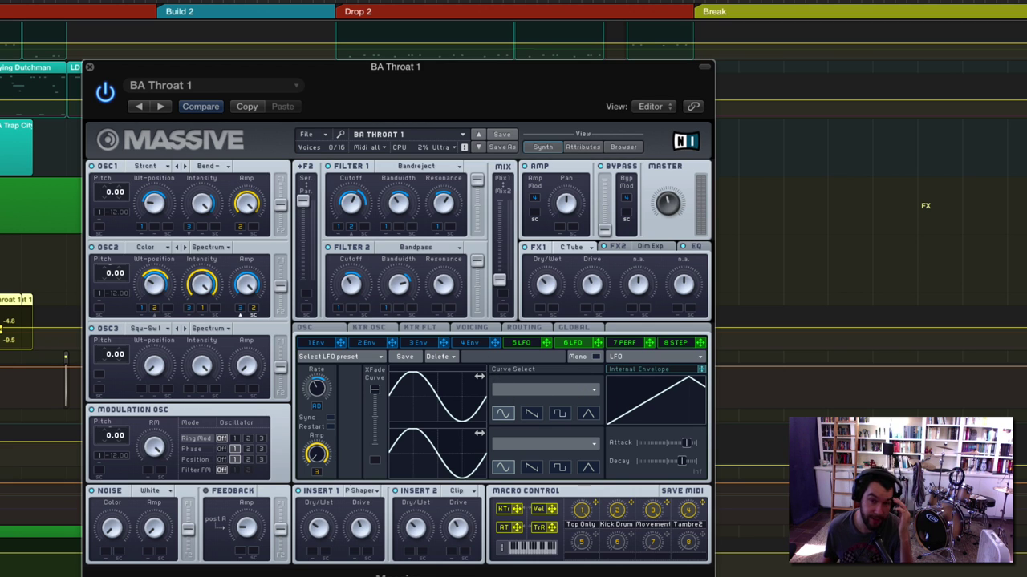
Step: Close the BA Throat 1 window and examine the Drip and Hey tracks around Drop 2
click(90, 67)
scroll(513, 305, down, 10)
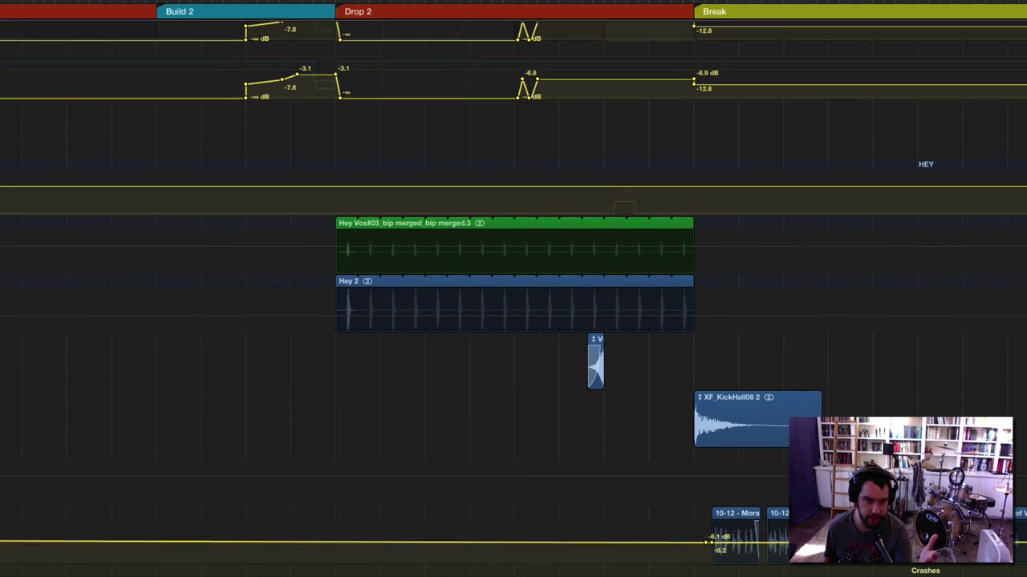
scroll(513, 305, up, 5)
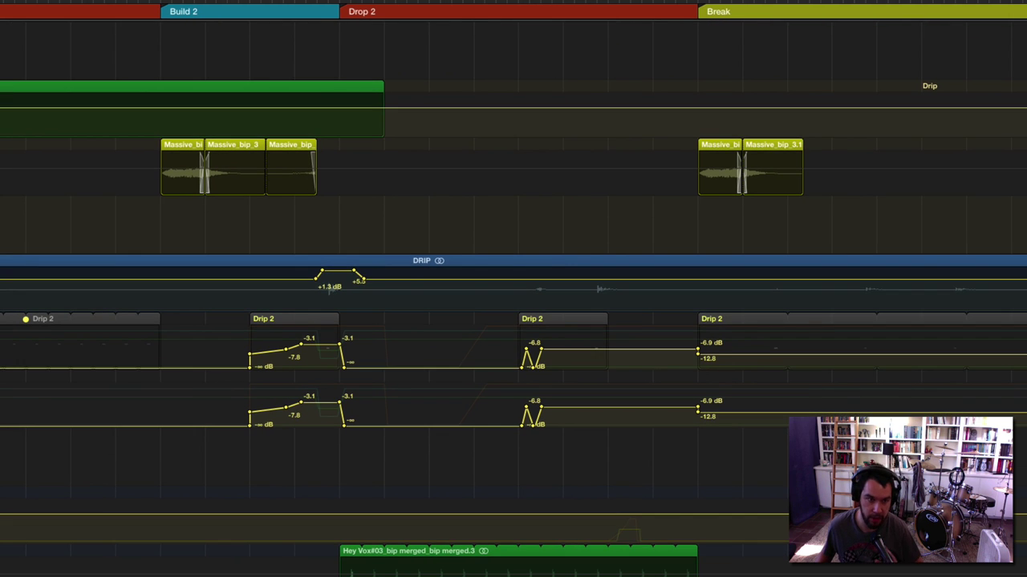
scroll(514, 304, down, 5)
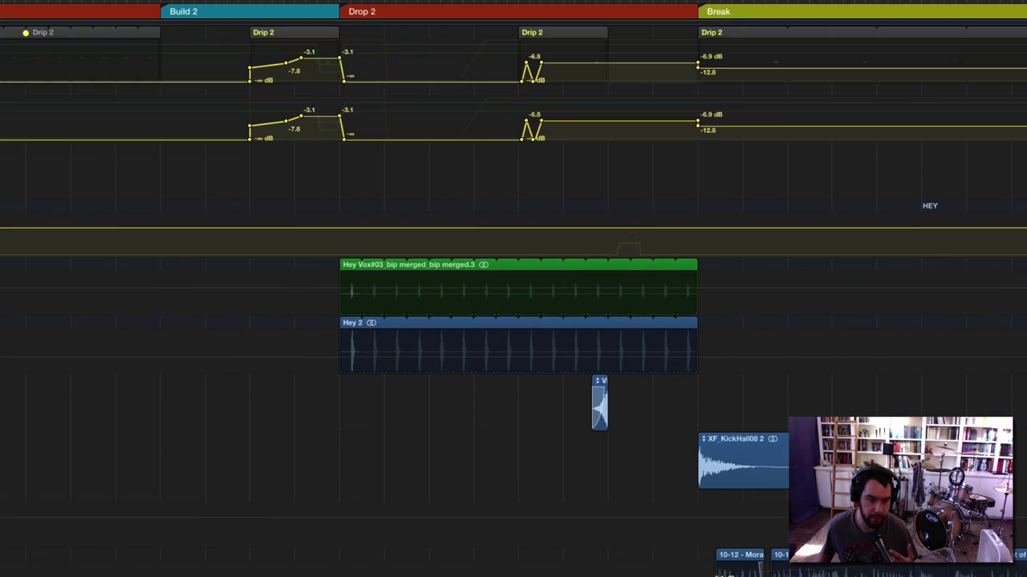
scroll(514, 305, down, 2)
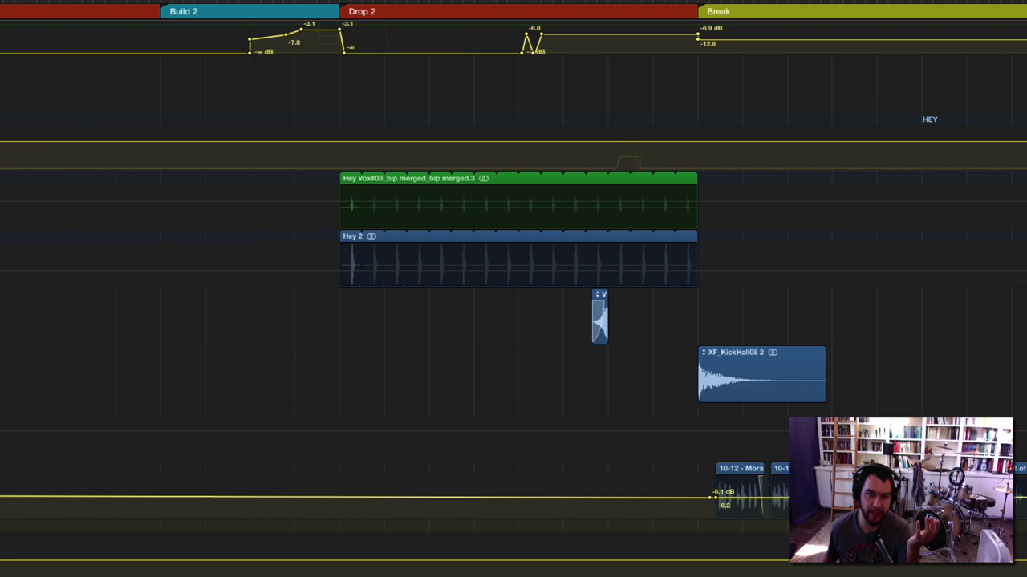
Step: Open a fresh Massive instance with no preset loaded and reposition its window
mouse_move(2, 76)
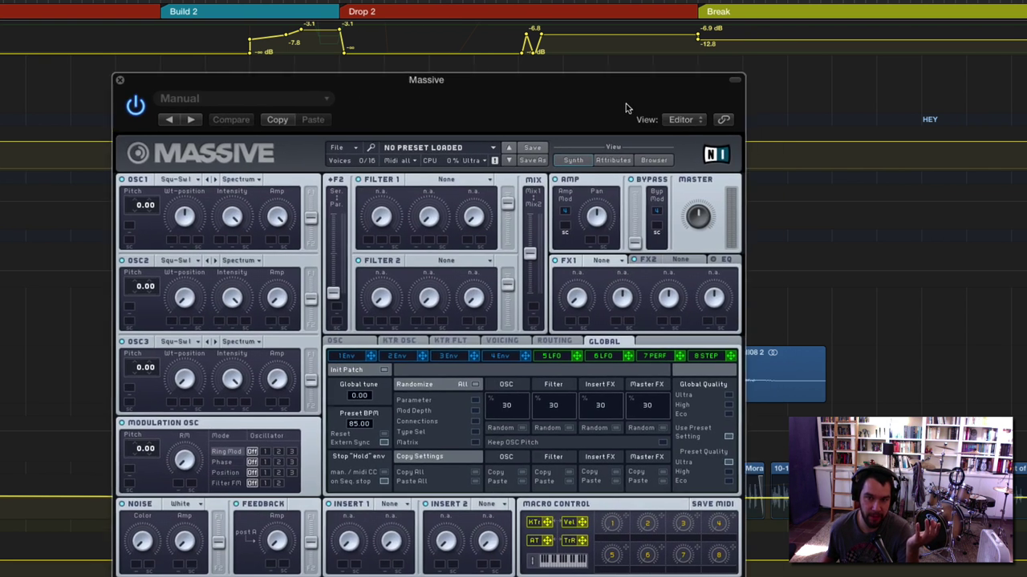
drag(626, 104, 614, 82)
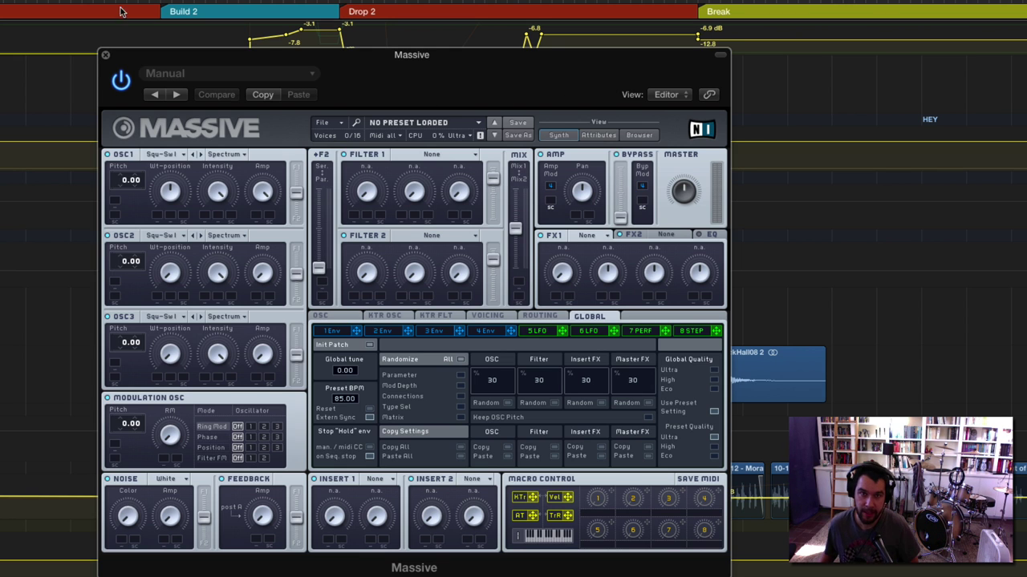
Step: Hide the Massive window and survey the arrangement from the Drip tracks up to the leads and pads
scroll(354, 32, down, 5)
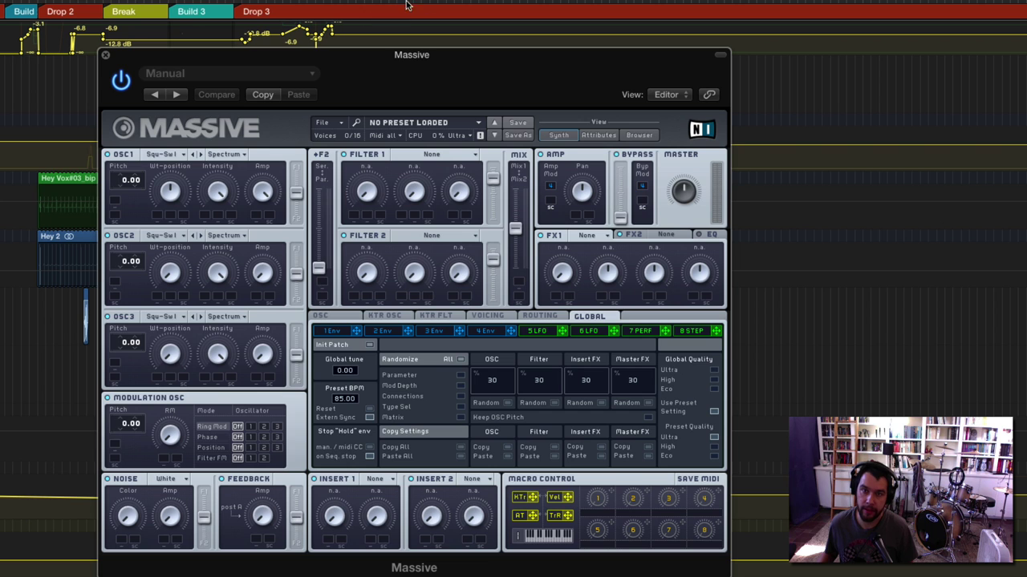
key(v)
scroll(474, 131, up, 10)
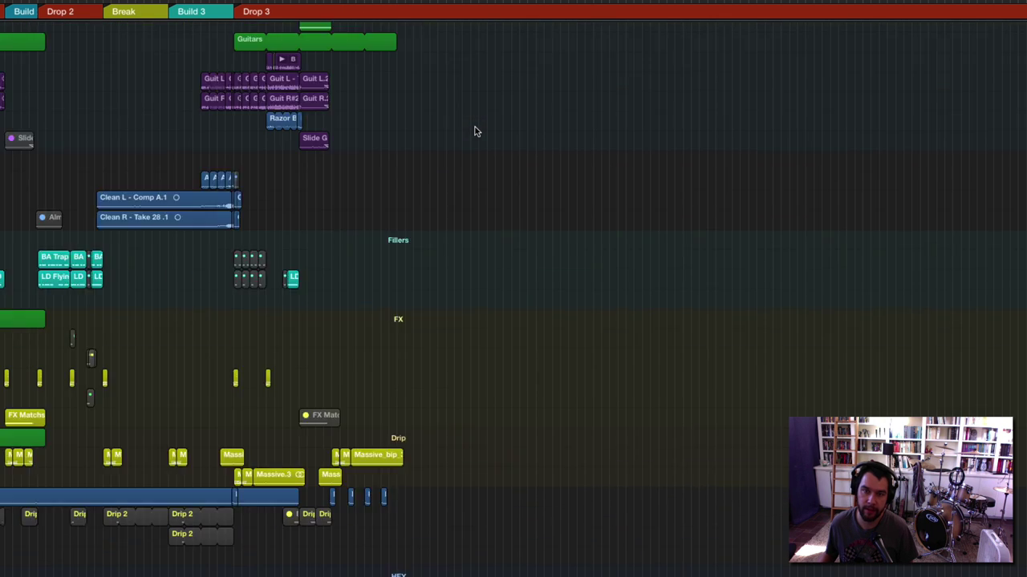
scroll(475, 131, up, 5)
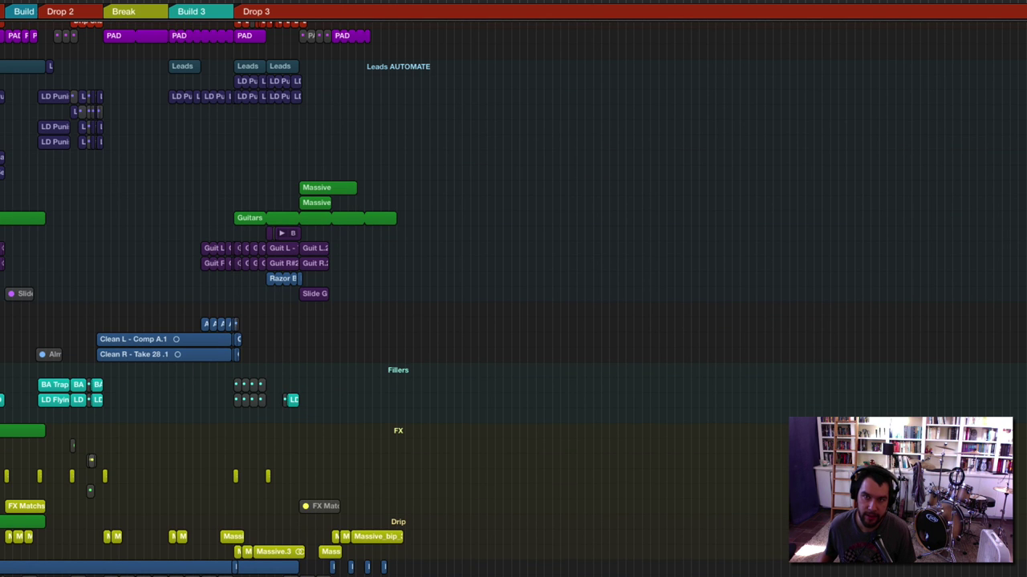
Step: Set a cycle range of about six bars starting at bar 73 and record a one-bar Massive region there
drag(495, 6, 470, 6)
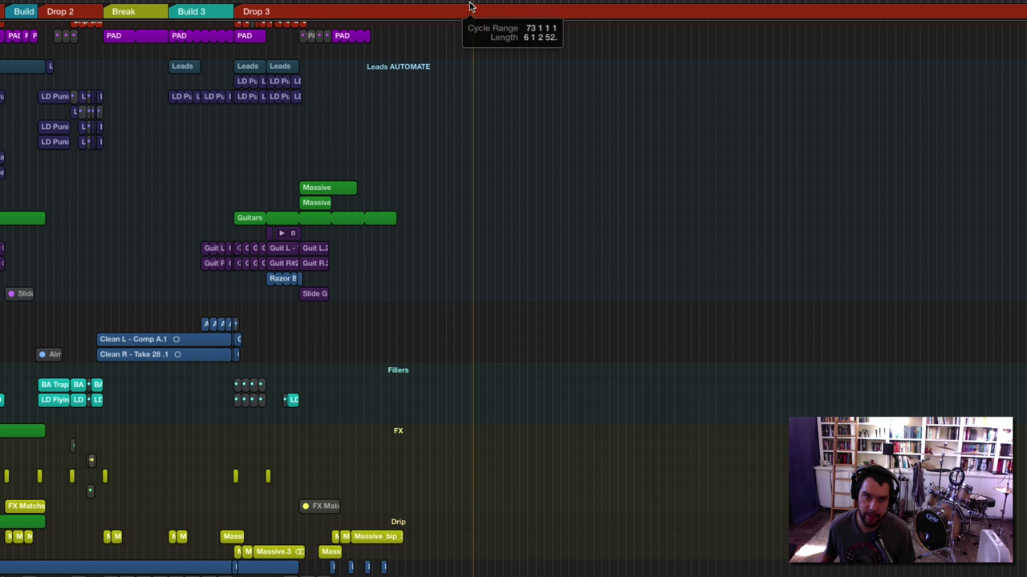
scroll(447, 68, right, 15)
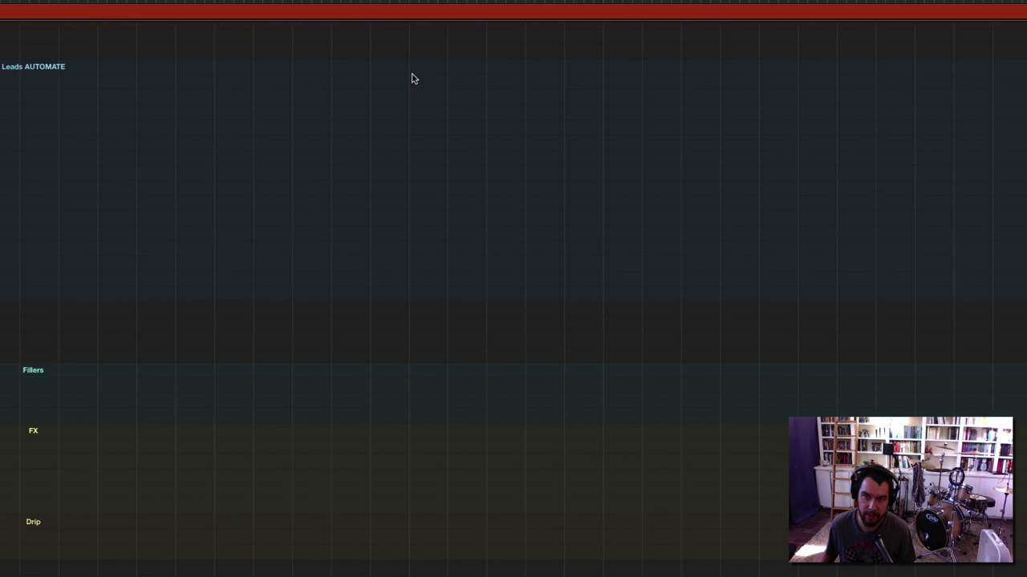
scroll(185, 124, left, 2)
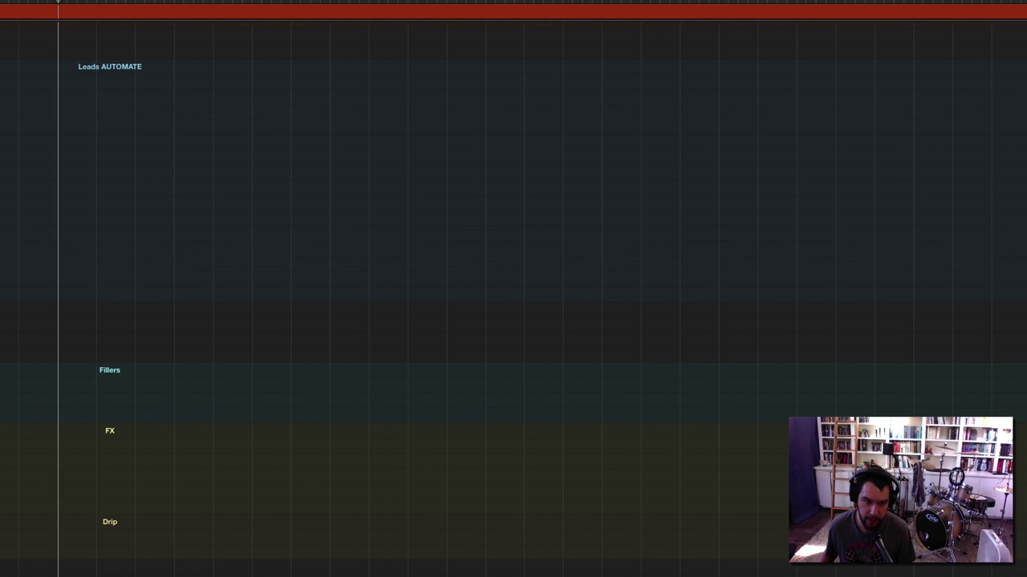
key(v)
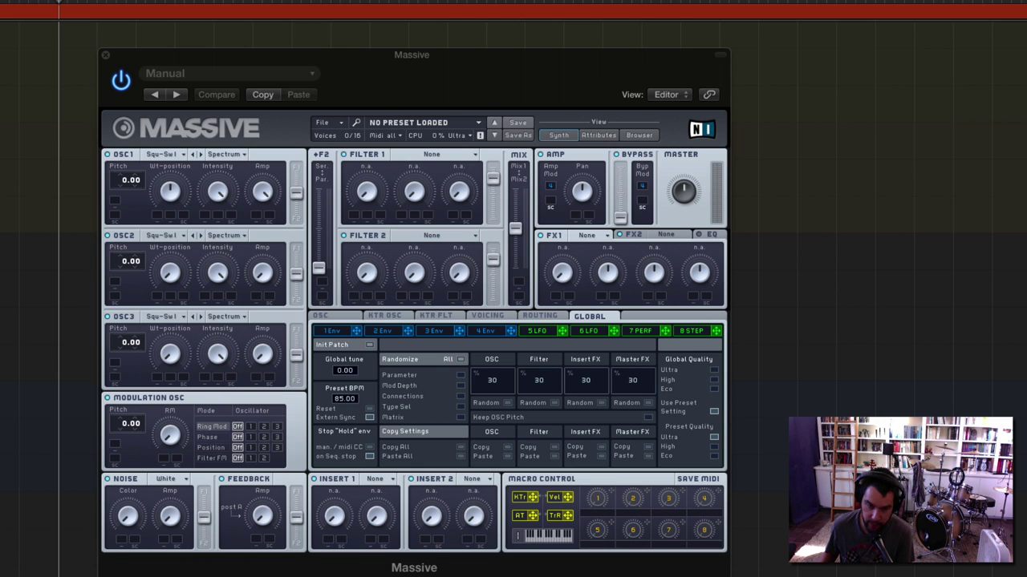
key(p)
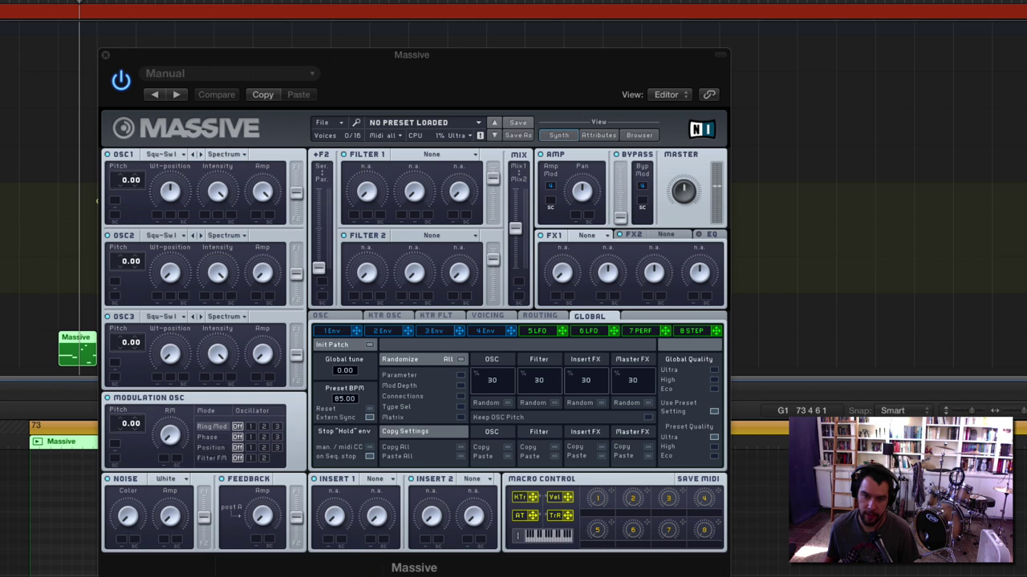
Step: Hide the Massive window and set the cycle range to match the one-bar Massive region at bar 73
key(v)
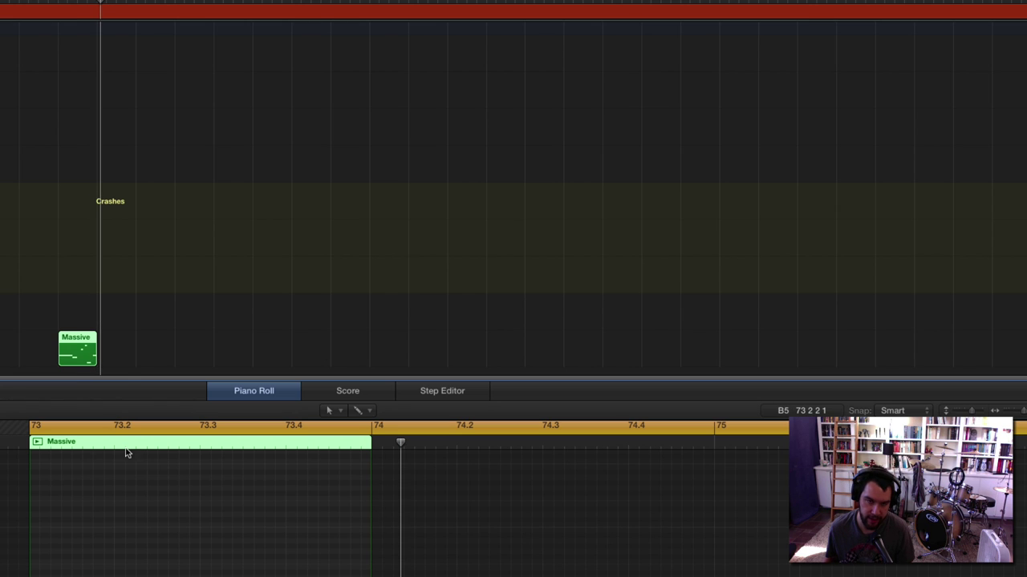
key(super+Right)
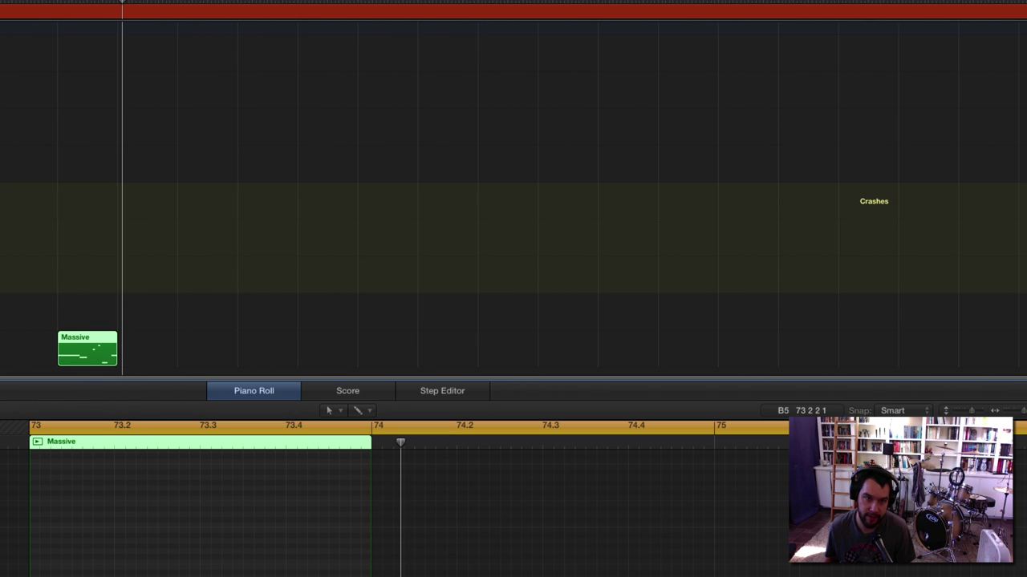
key(u)
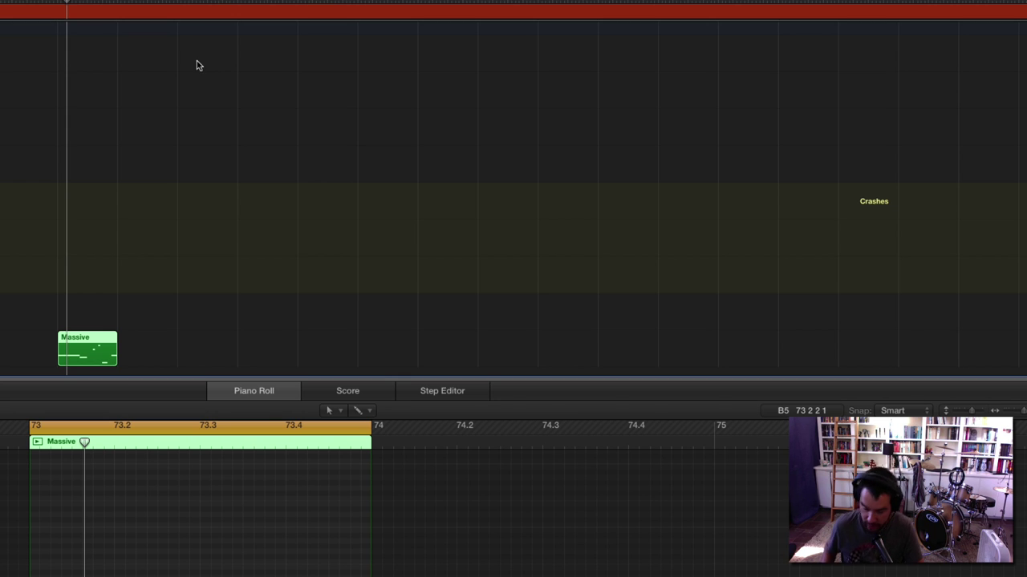
Step: Check the I/O buffer size options in the audio device preferences and close the preferences unchanged
key(alt+comma)
click(133, 430)
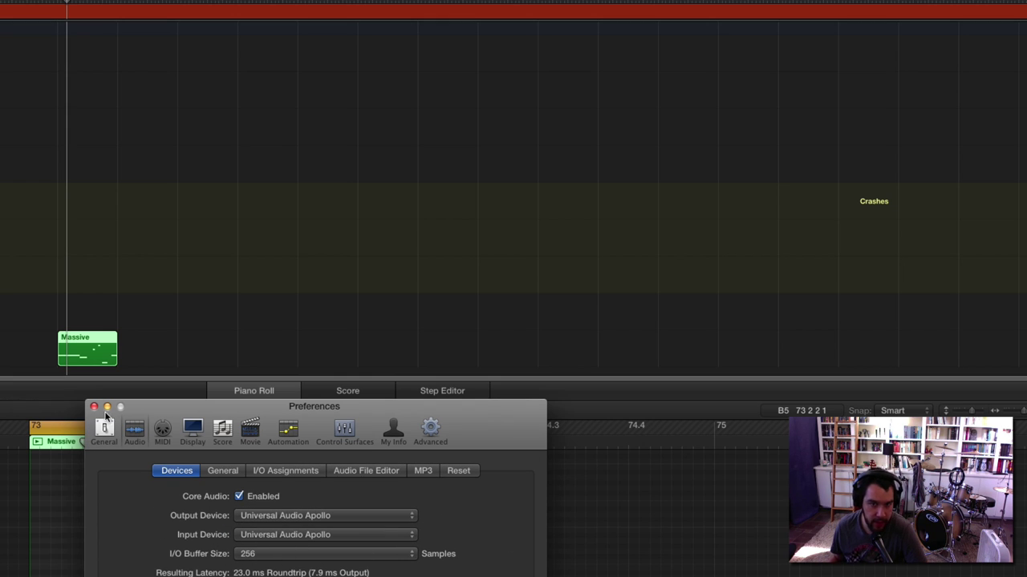
click(260, 555)
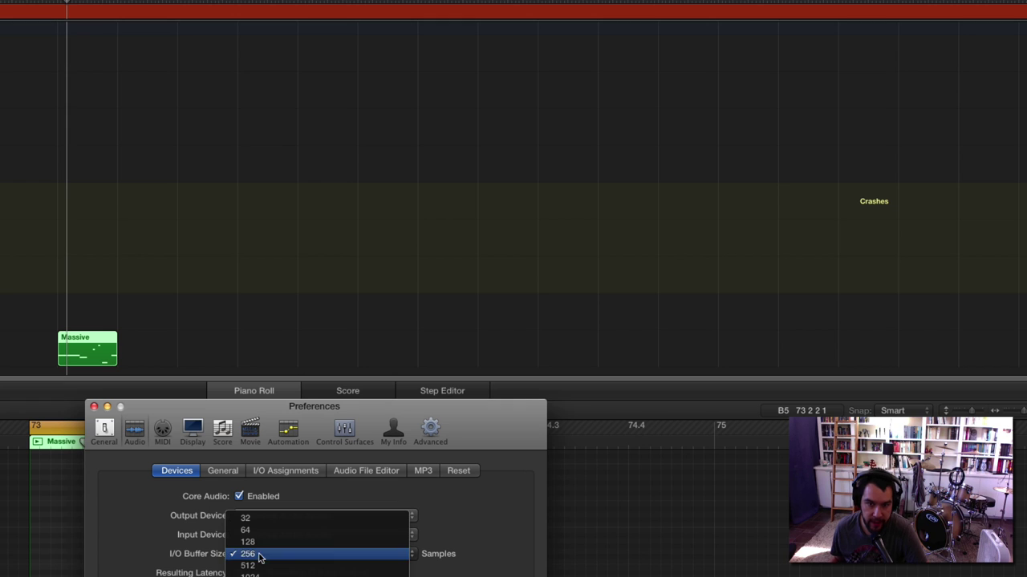
click(182, 558)
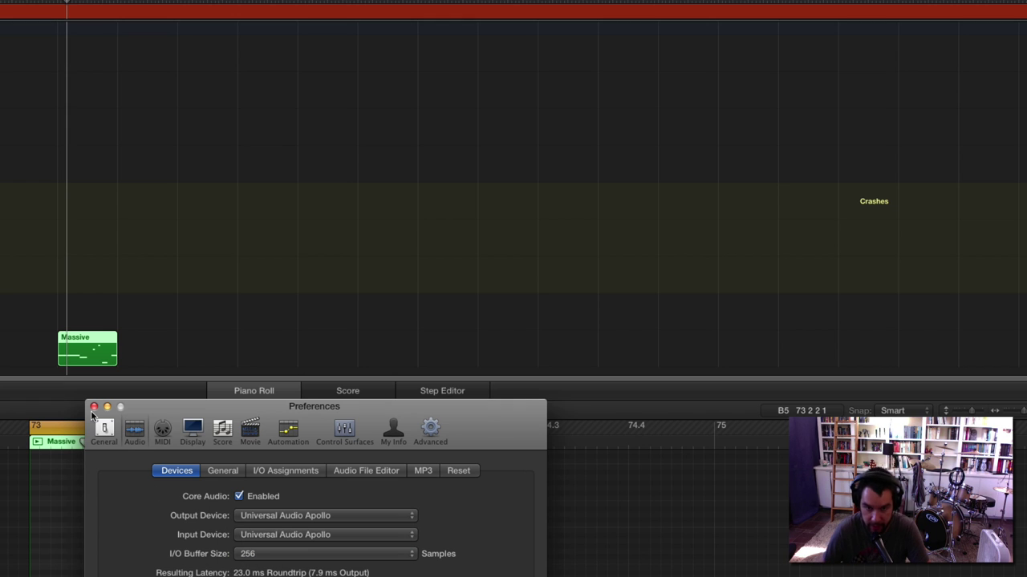
drag(92, 412, 71, 416)
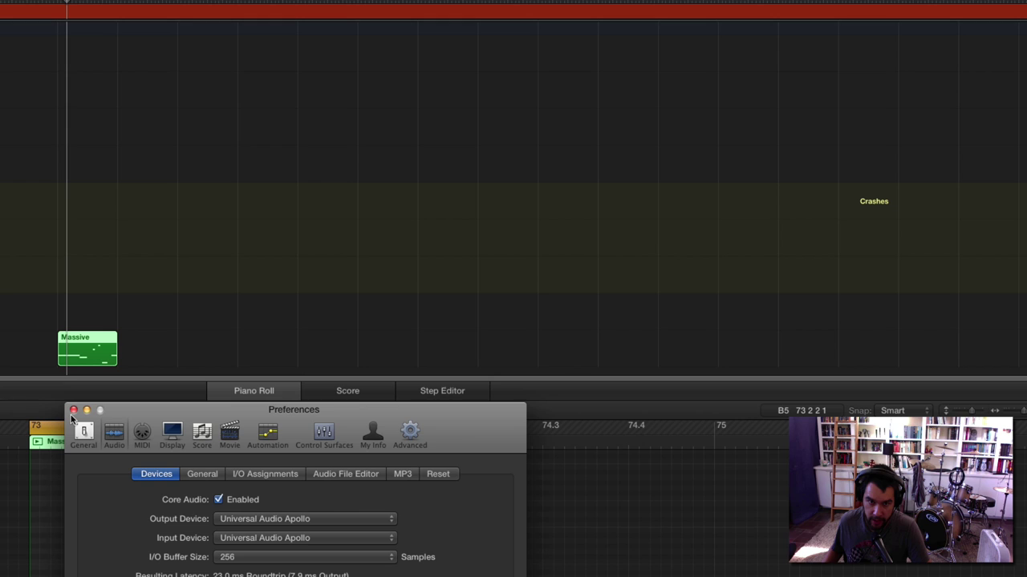
click(73, 411)
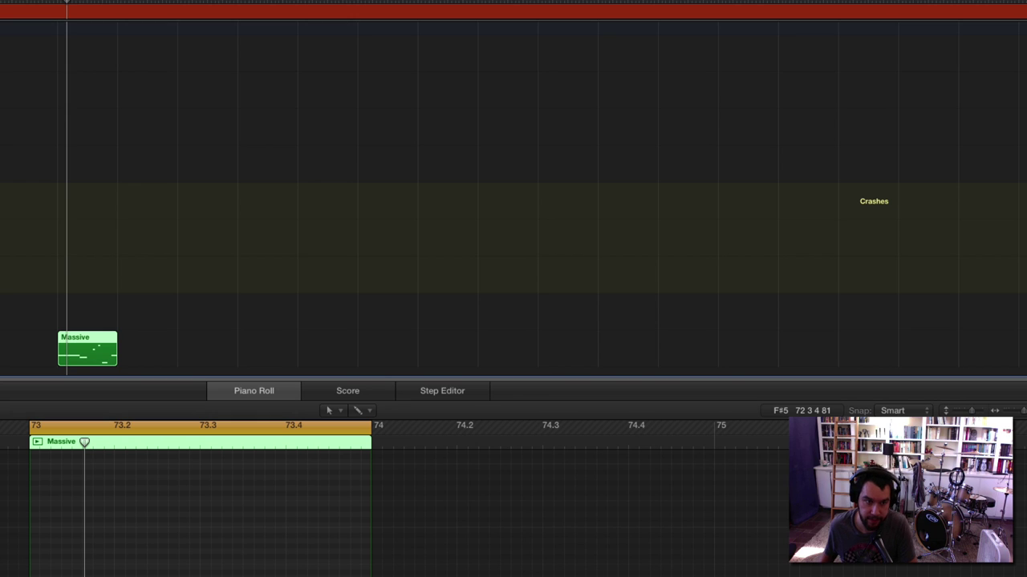
Step: Copy the Massive region from bar 73 to bar 74 and select both regions
key(v)
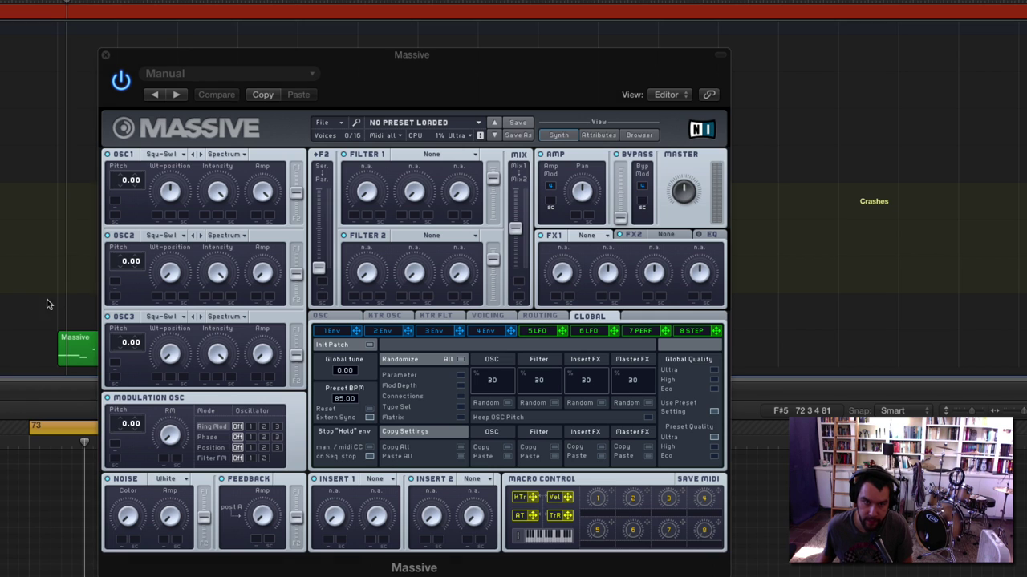
key(v)
drag(91, 344, 151, 349)
drag(145, 309, 71, 377)
click(382, 574)
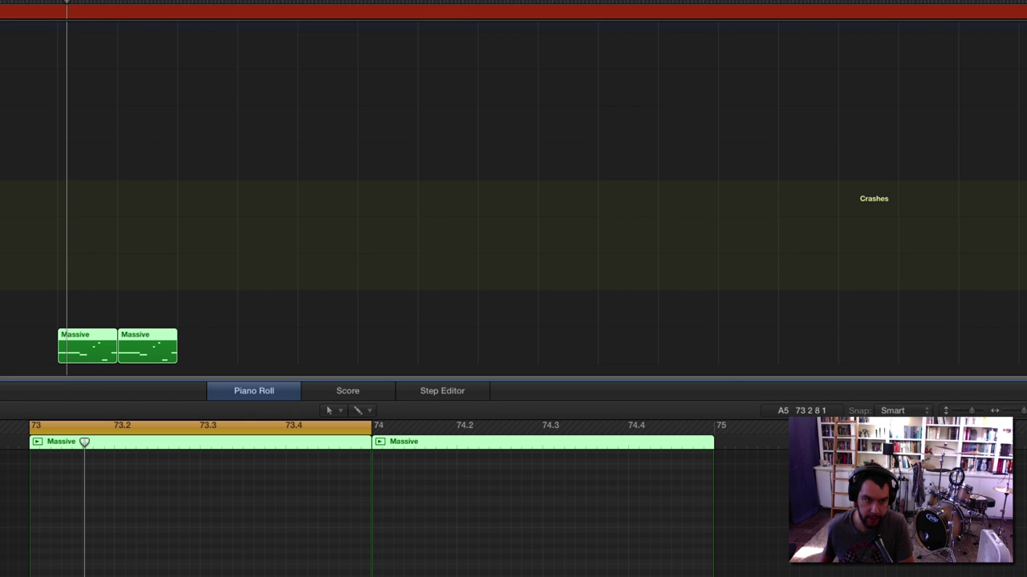
Step: Show the Massive window, set oscillator 1's wavetable to Dirty Needle and its pitch to -12.00
key(v)
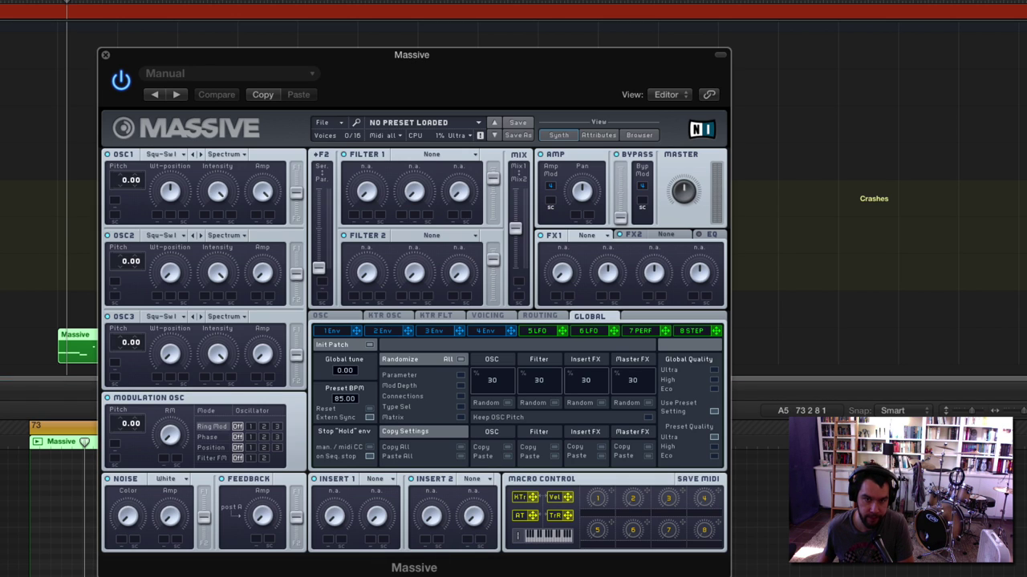
click(160, 154)
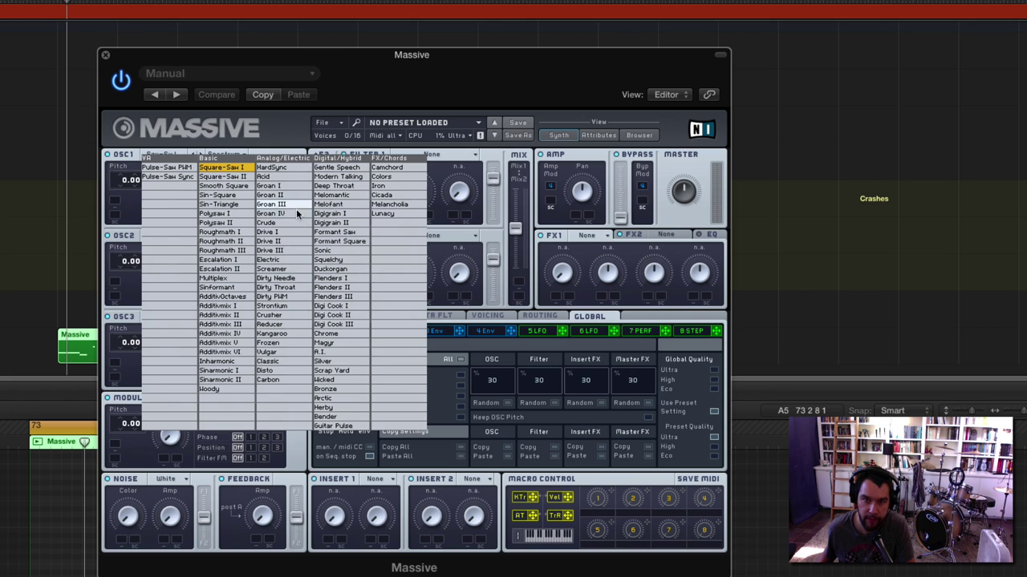
click(281, 278)
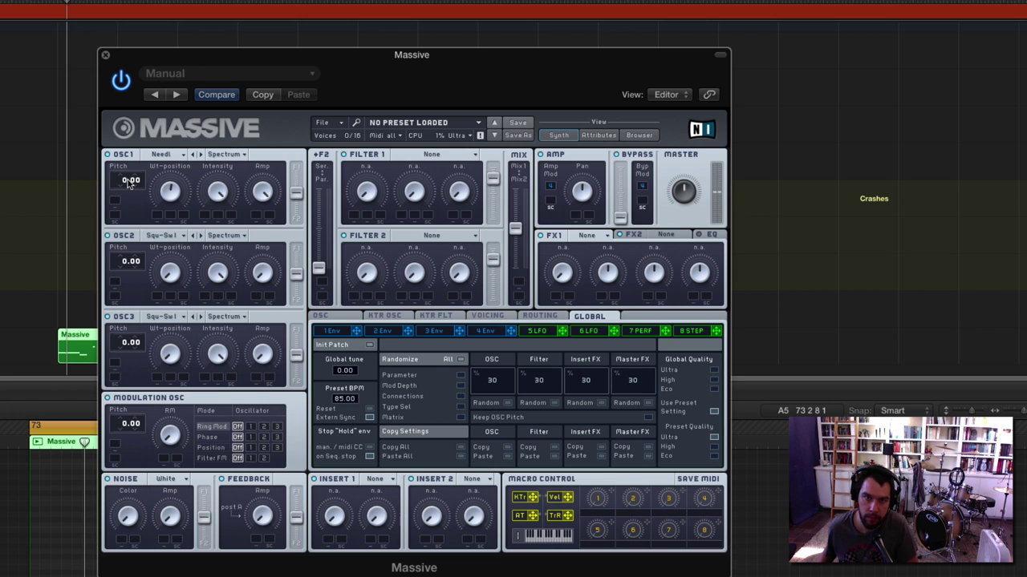
drag(121, 183, 127, 200)
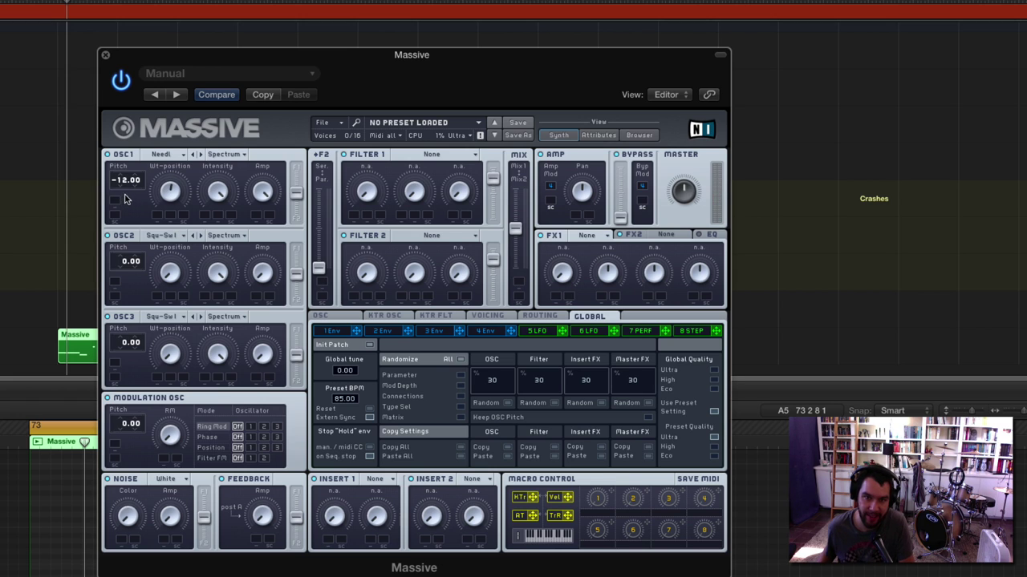
Step: Try oscillator 1 in Bend-/+ mode and settle on Bend- mode
click(224, 155)
click(224, 170)
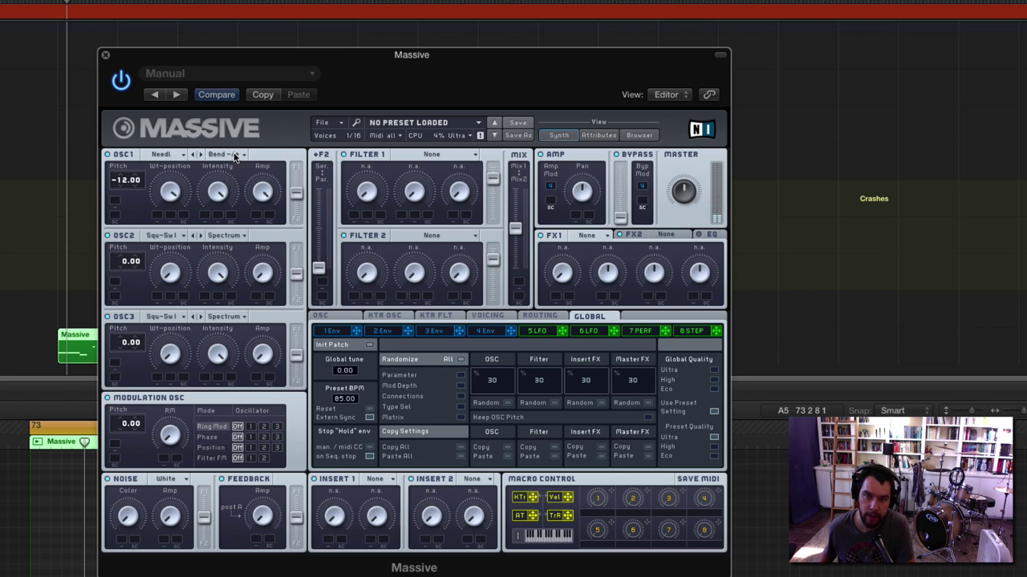
click(229, 154)
click(237, 179)
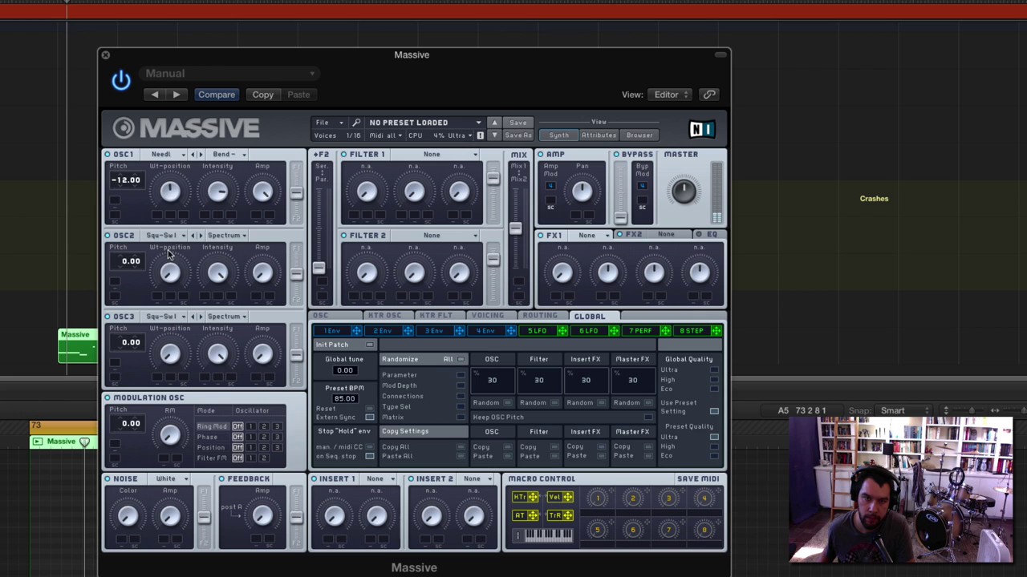
Step: Set oscillator 2's wavetable to Sonic and its pitch to -12.00
click(447, 330)
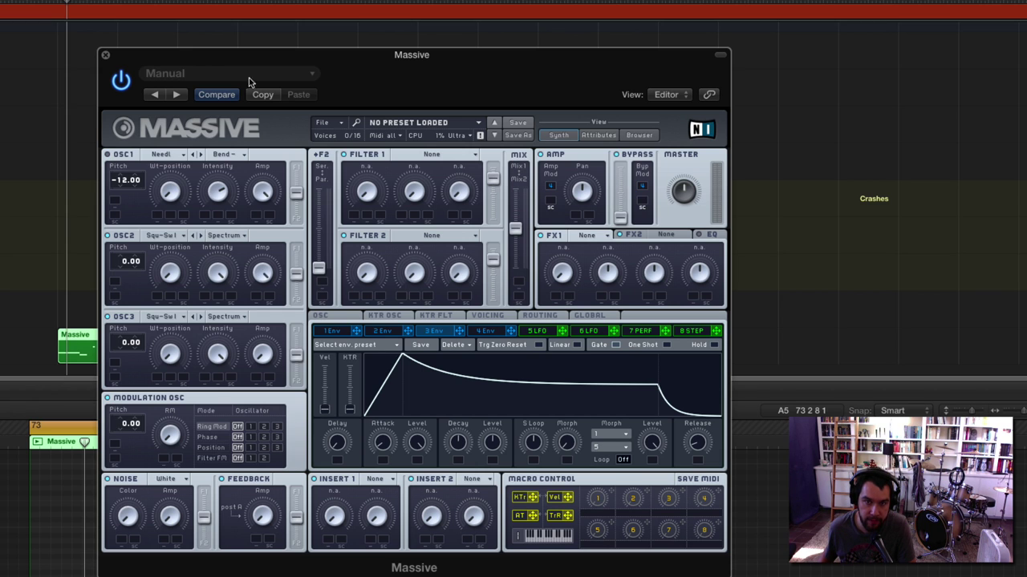
click(166, 234)
click(322, 331)
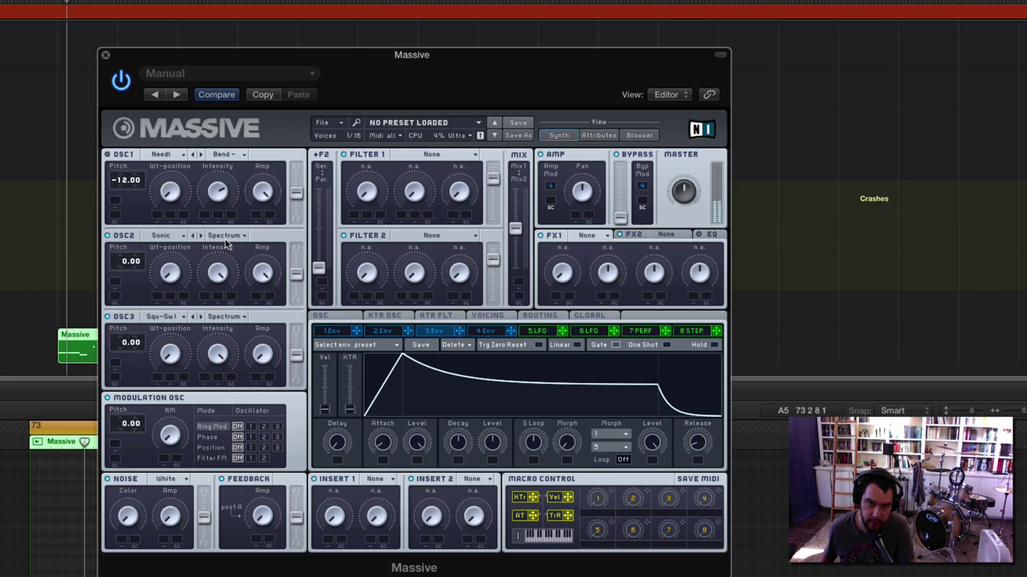
drag(129, 261, 122, 279)
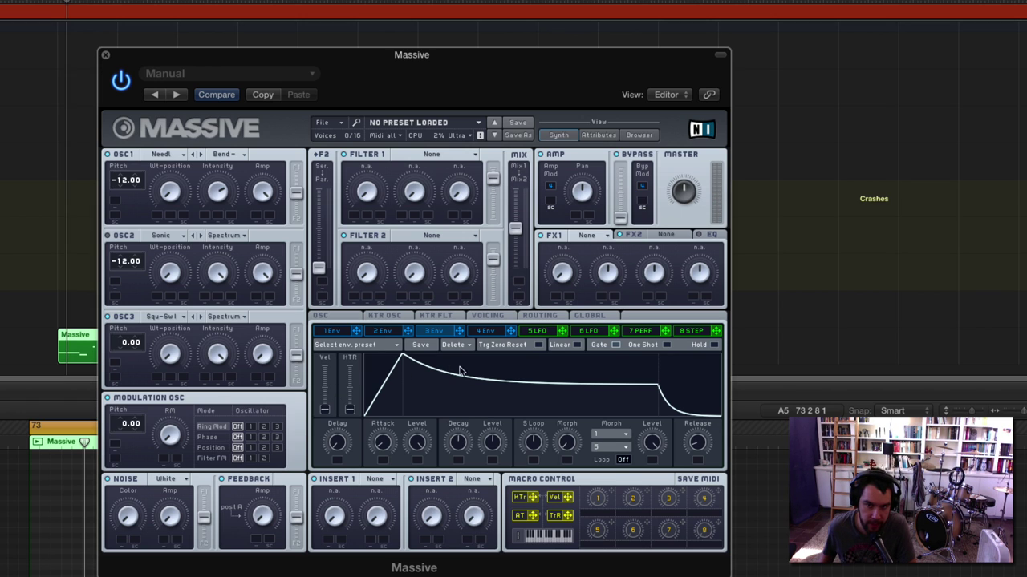
Step: Raise envelope 4's decay level to slightly below its maximum
click(486, 331)
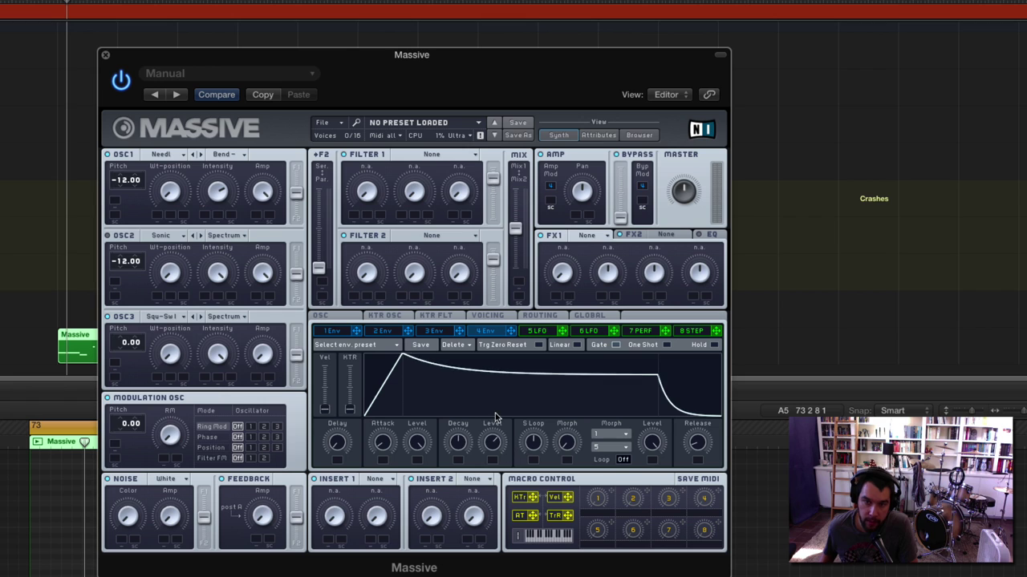
drag(494, 417, 468, 323)
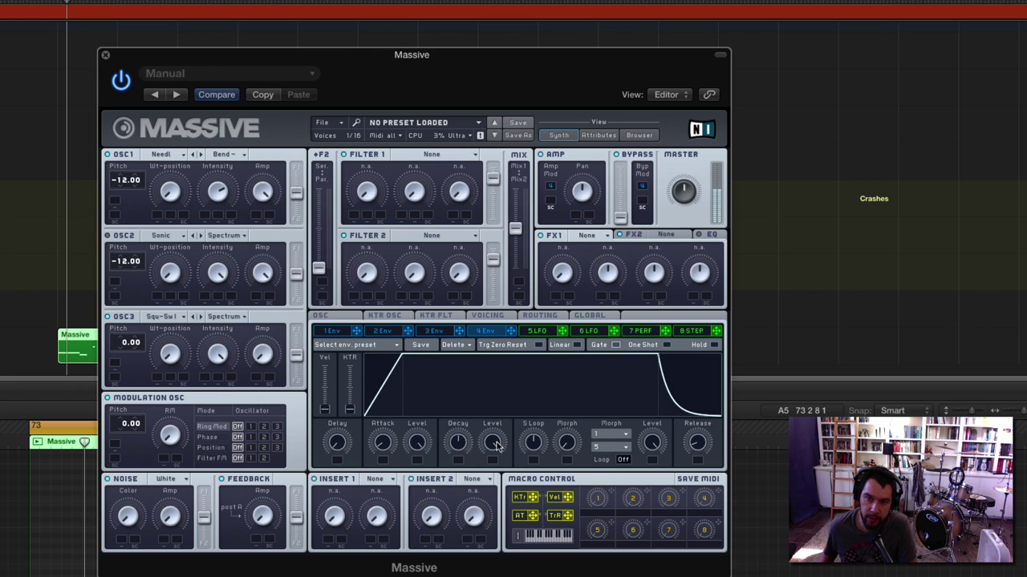
drag(499, 441, 505, 461)
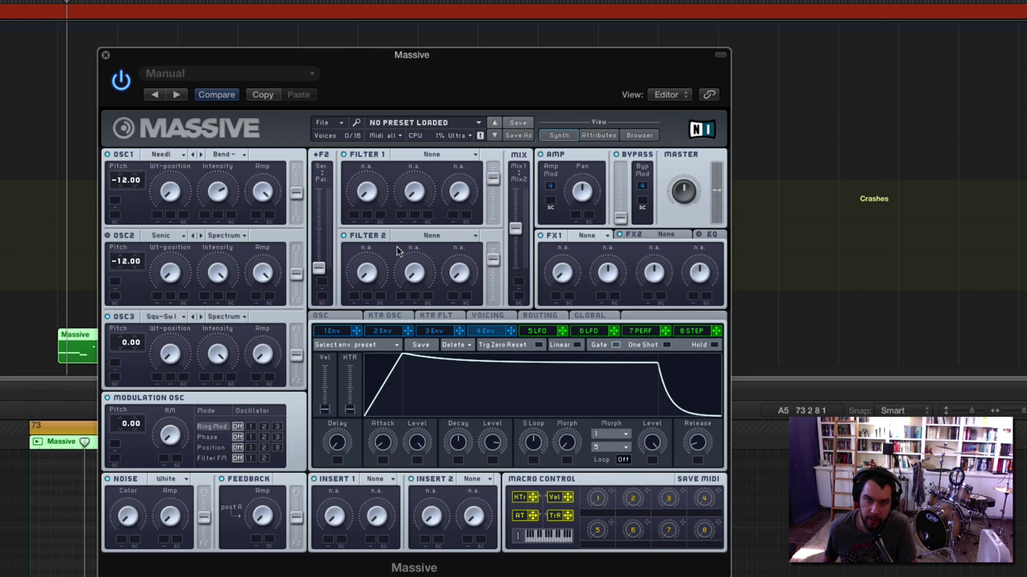
Step: Assign envelope 2 to oscillator 1's wavetable position and intensity, and shape it with a longer attack and slightly lower decay level
click(393, 331)
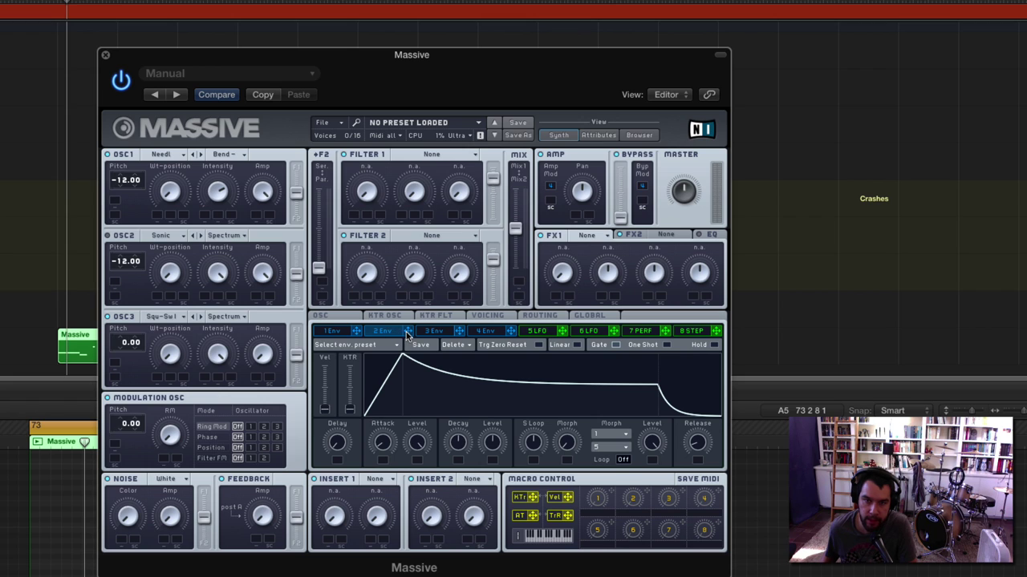
drag(408, 332, 160, 217)
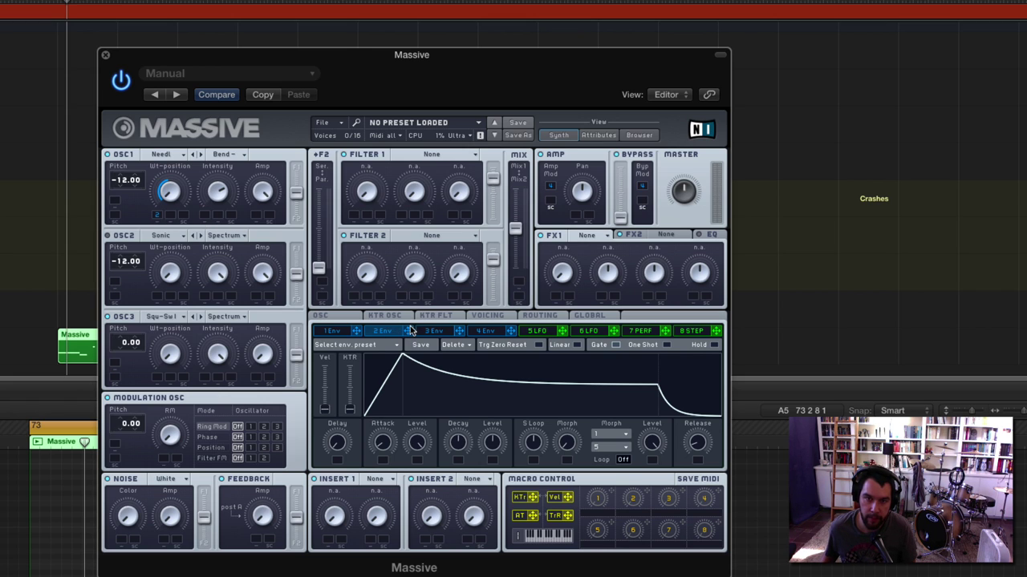
drag(407, 332, 214, 250)
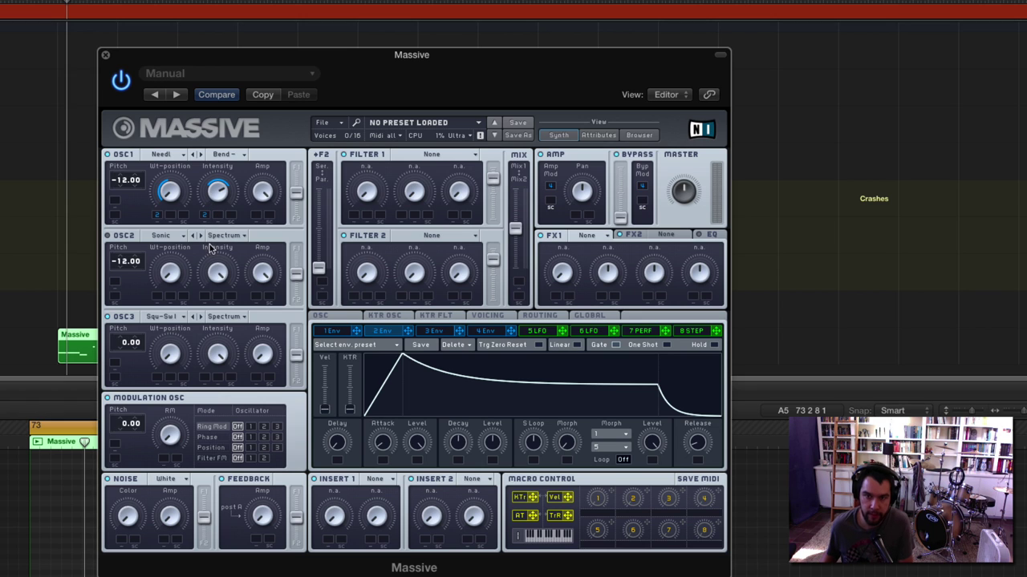
drag(355, 405, 378, 401)
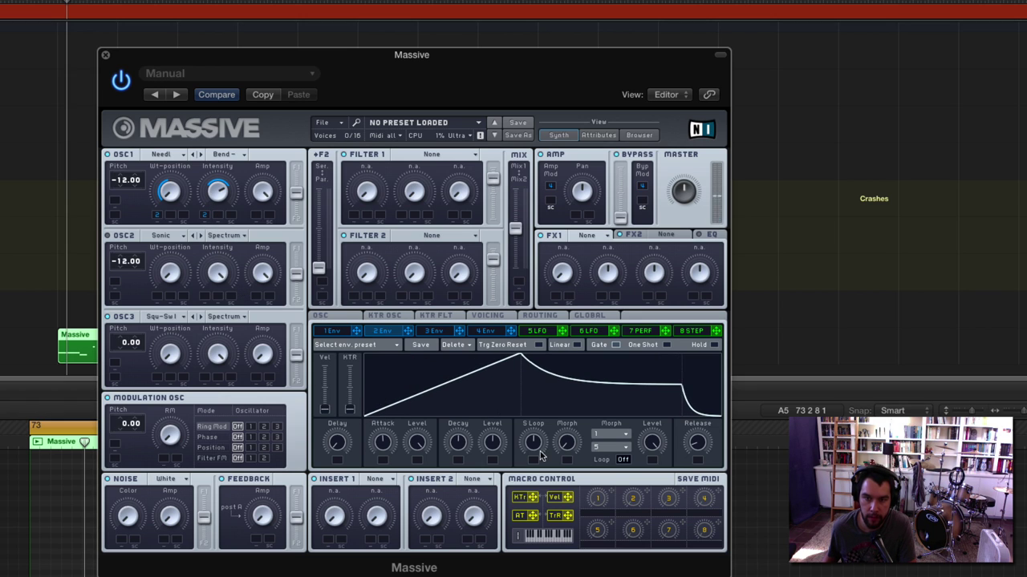
mouse_move(493, 442)
mouse_down()
mouse_move(495, 417)
mouse_move(490, 453)
mouse_move(480, 440)
mouse_up()
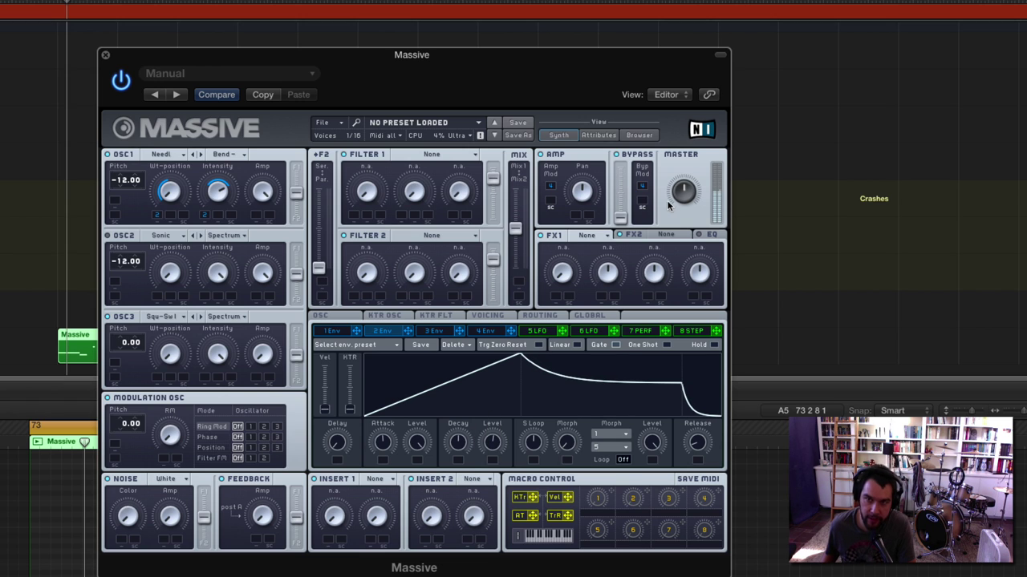
Step: Set insert 1 to Hardclipper and insert 2 to Parabolic Shaper
click(376, 480)
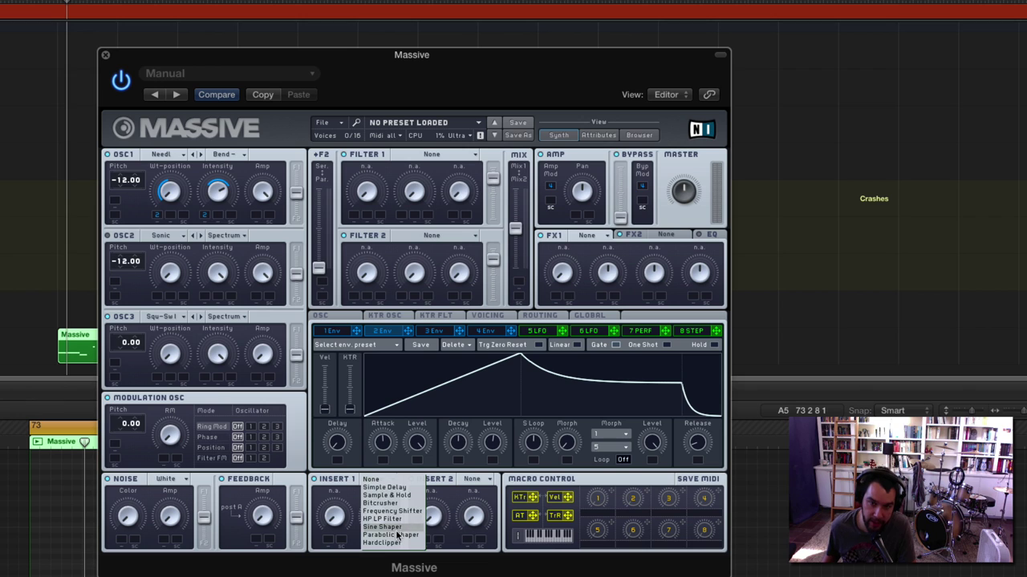
click(396, 541)
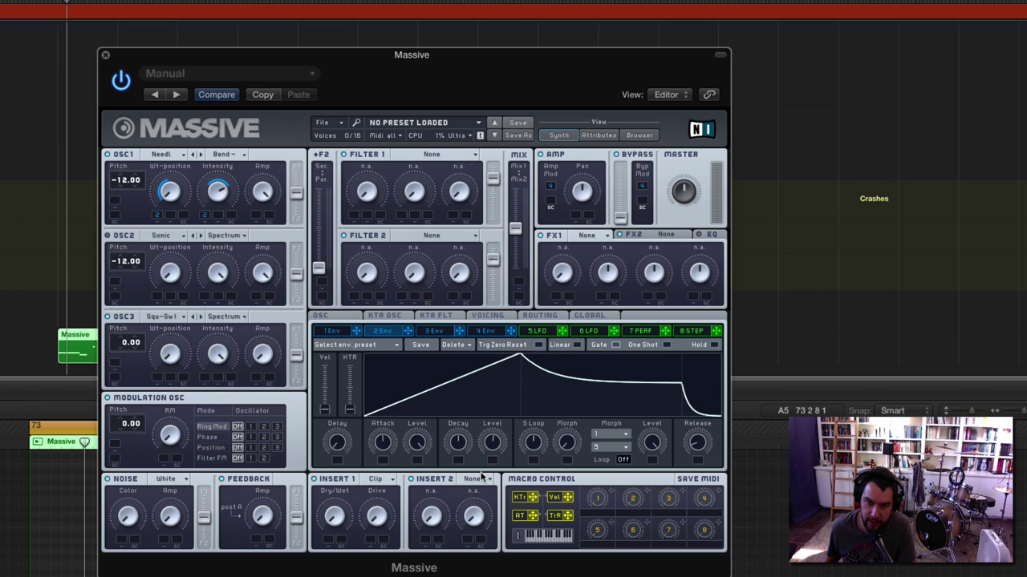
click(471, 479)
click(490, 535)
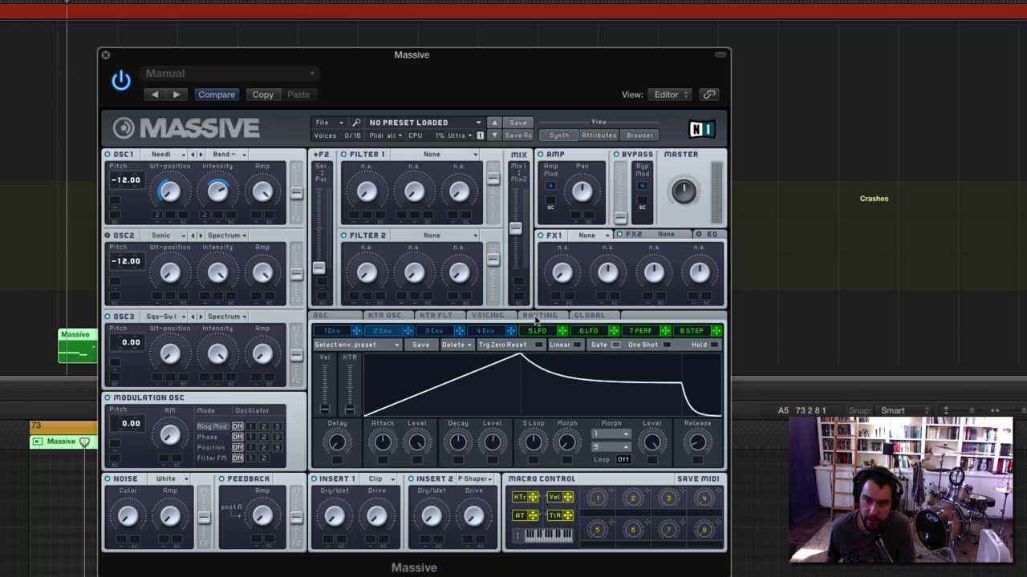
Step: Check the signal routing, then set FX1 to Brauner Tube and FX2 to Dimension Expander
click(538, 316)
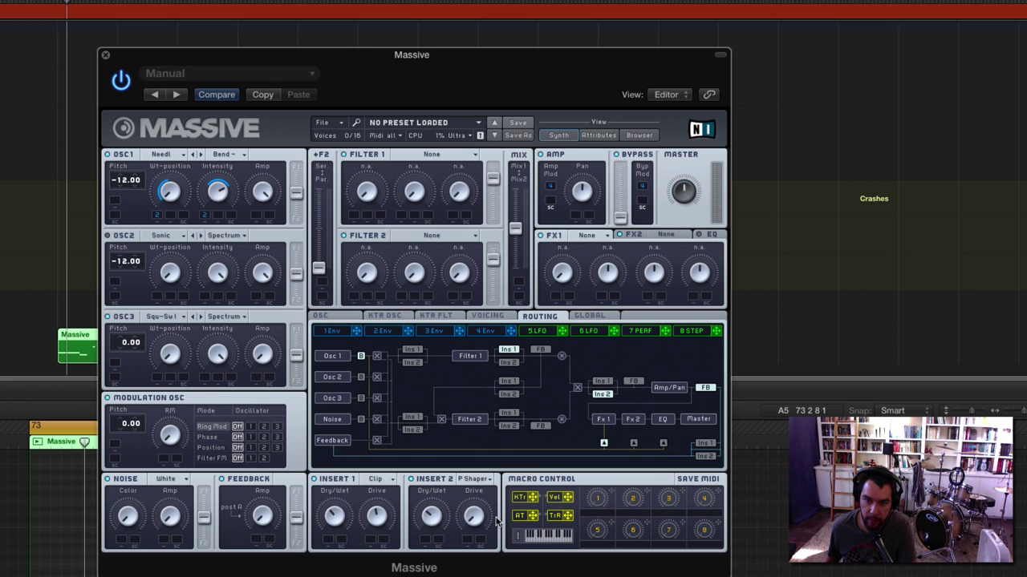
click(478, 480)
click(598, 235)
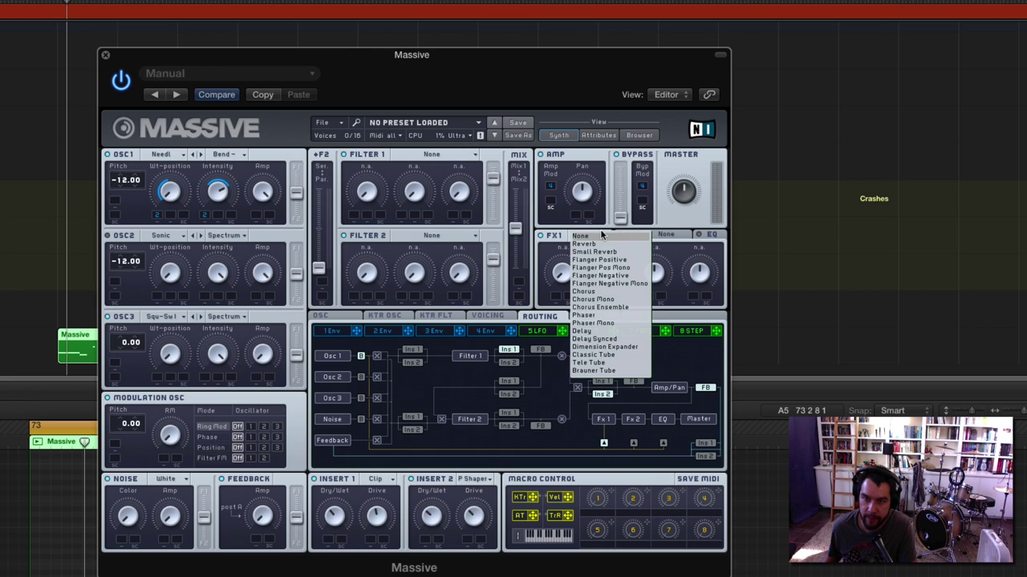
click(609, 375)
click(634, 235)
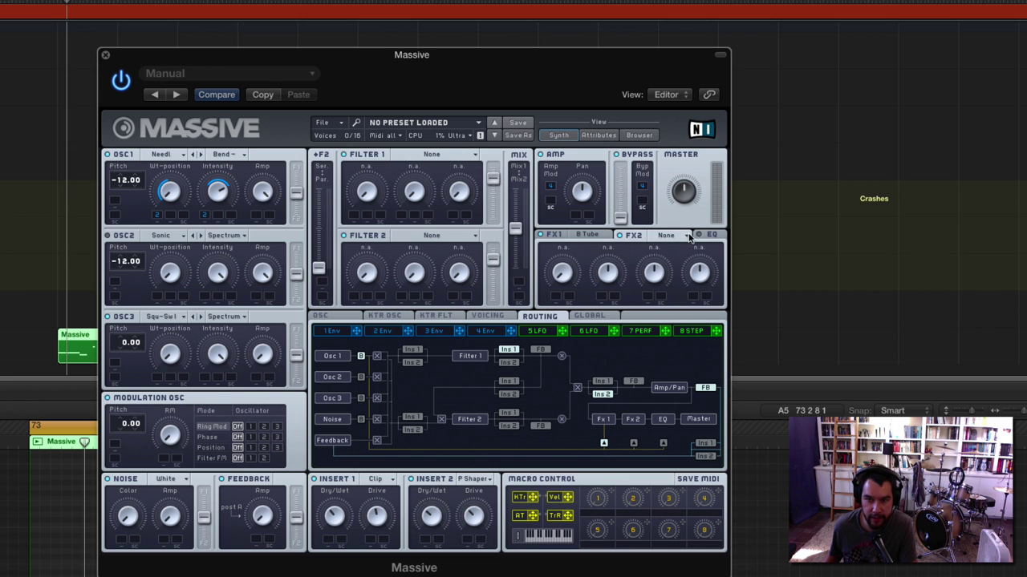
click(675, 236)
click(678, 350)
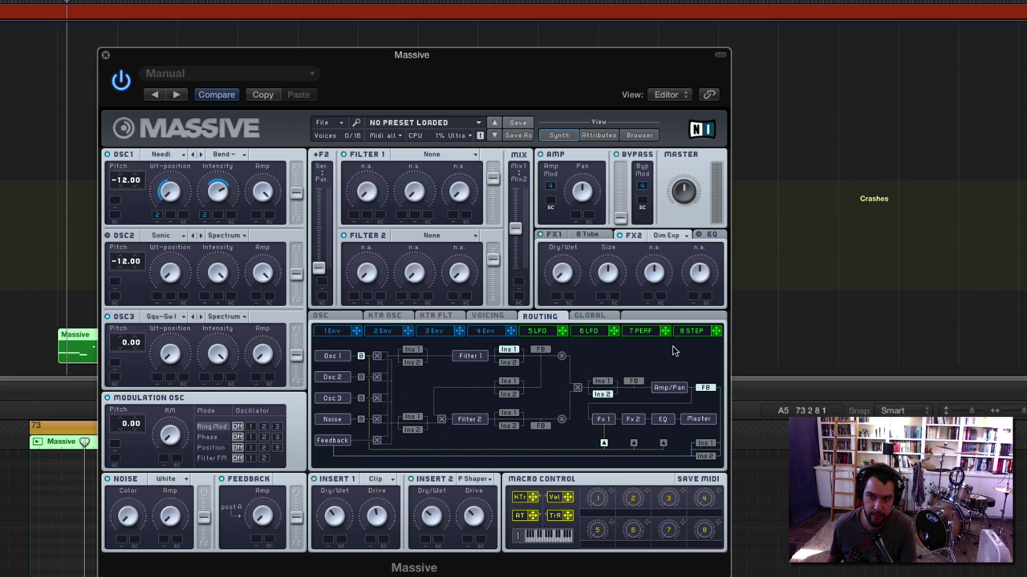
click(580, 236)
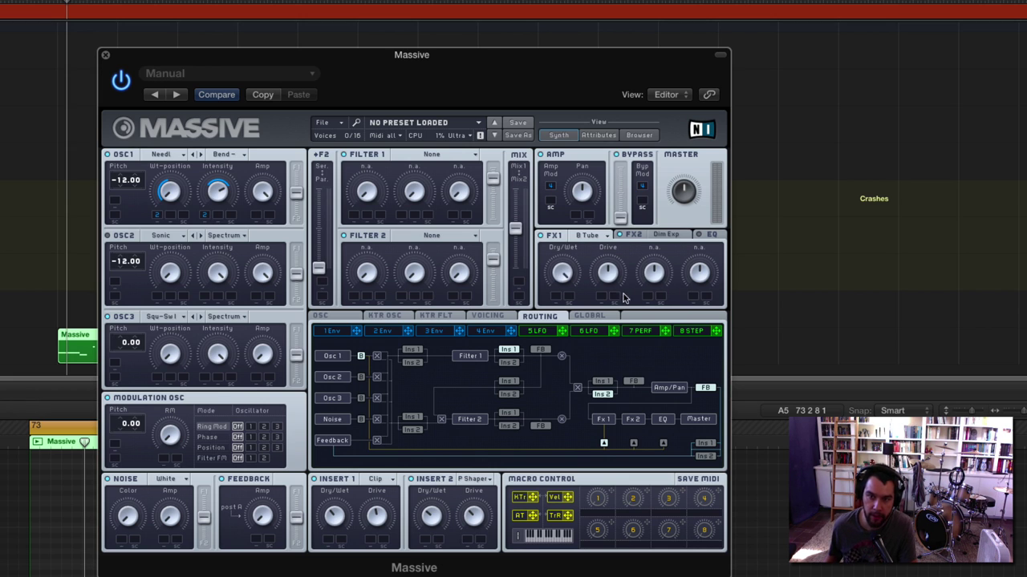
click(665, 235)
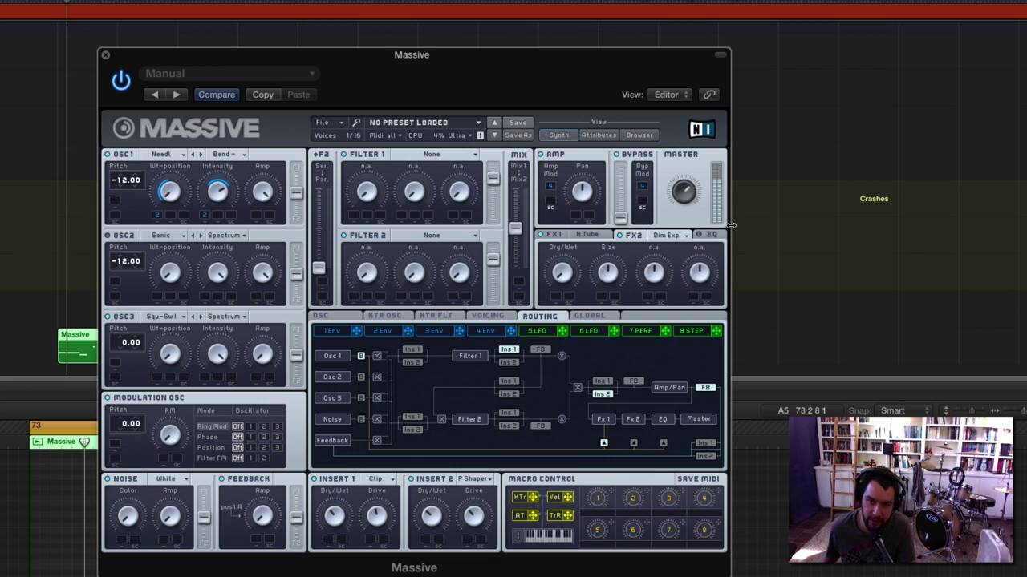
Step: Modulate oscillator 1's pitch by -4.00 with envelope 2 and slightly lengthen that envelope's attack
click(382, 331)
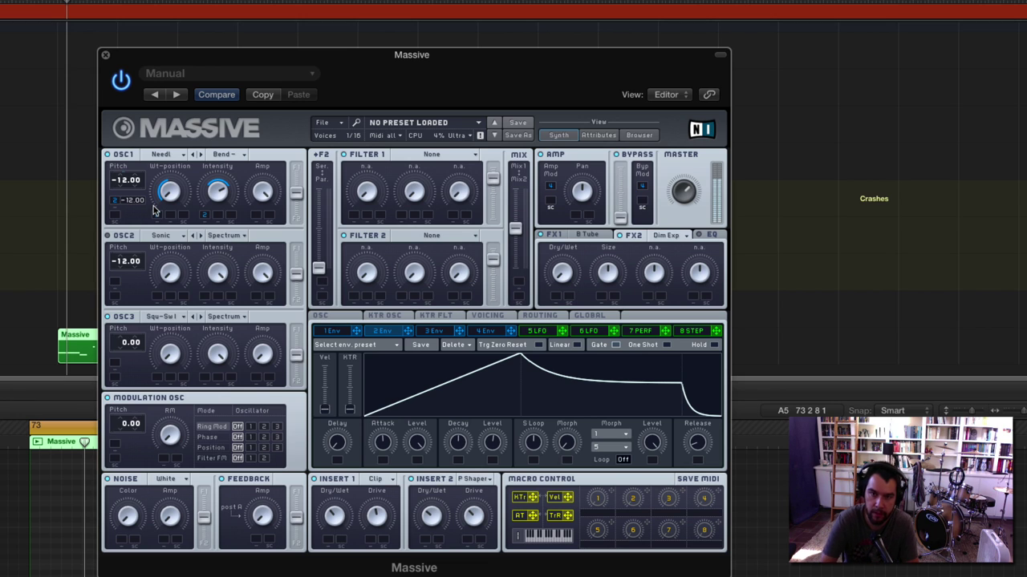
drag(380, 445, 394, 413)
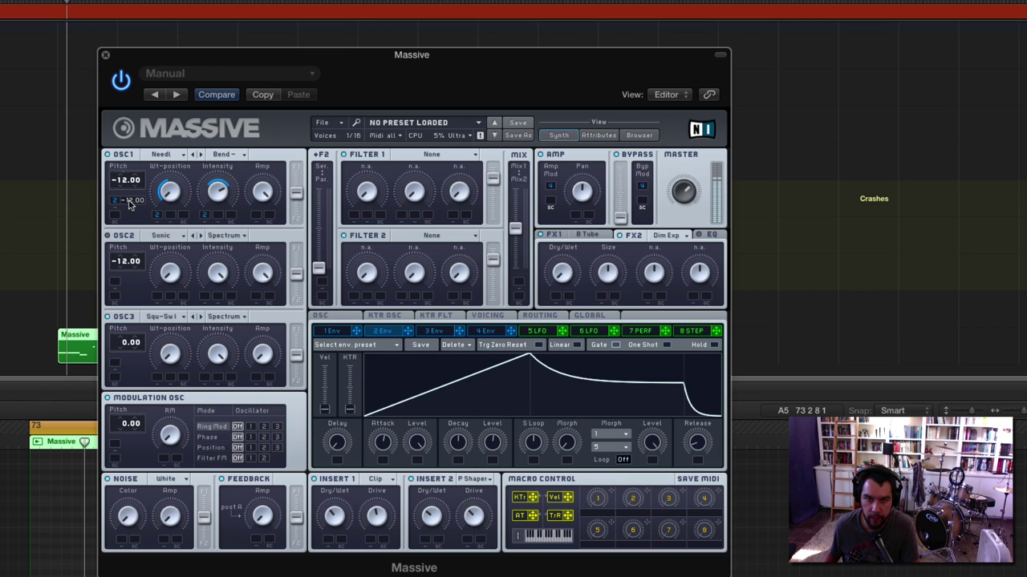
drag(130, 201, 131, 186)
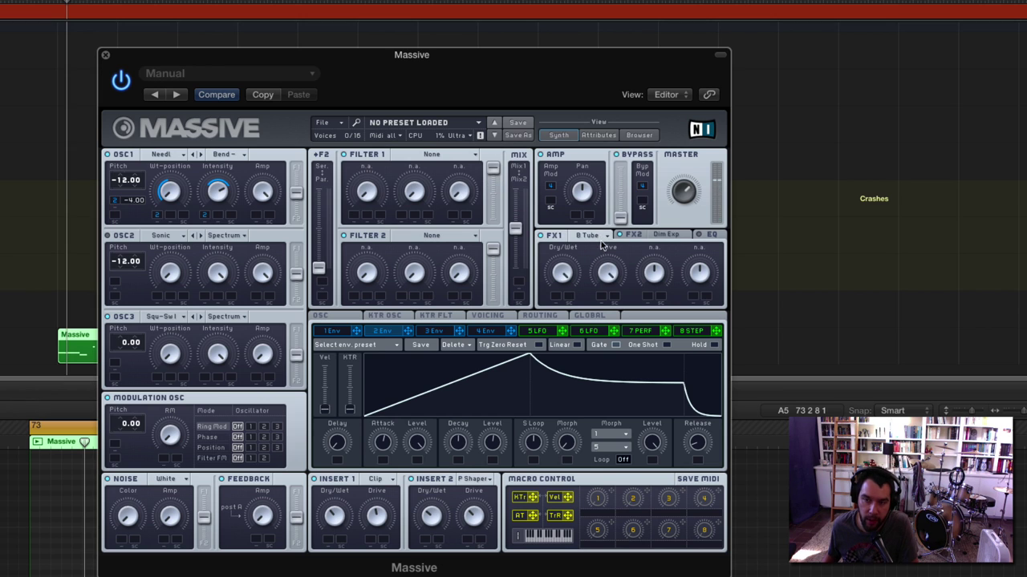
Step: Change FX1 to Classic Tube and raise envelope 2's decay level slightly
click(593, 235)
click(610, 355)
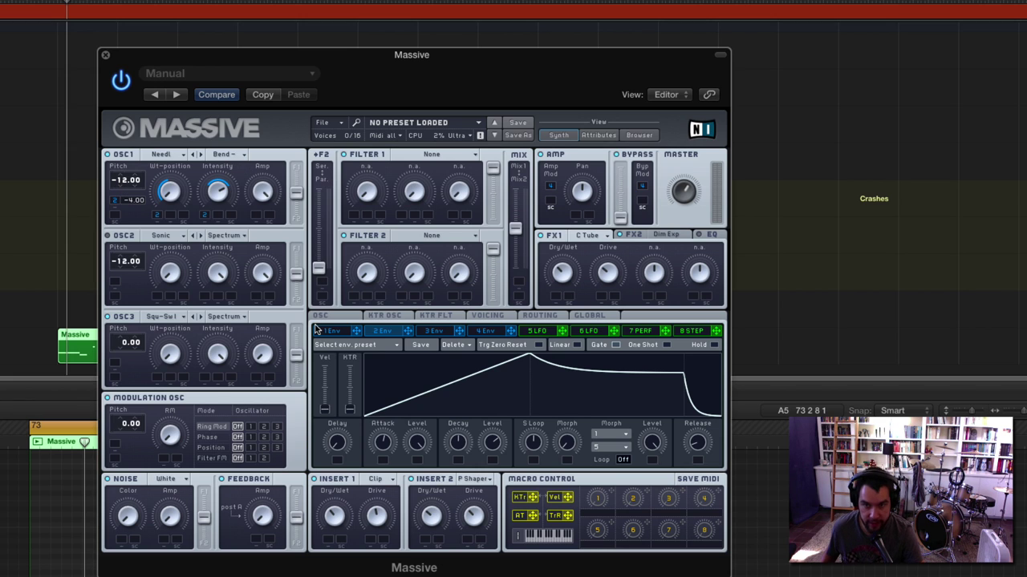
mouse_move(494, 450)
mouse_down()
mouse_move(494, 537)
mouse_move(486, 412)
mouse_move(488, 479)
mouse_move(490, 437)
mouse_move(487, 449)
mouse_up()
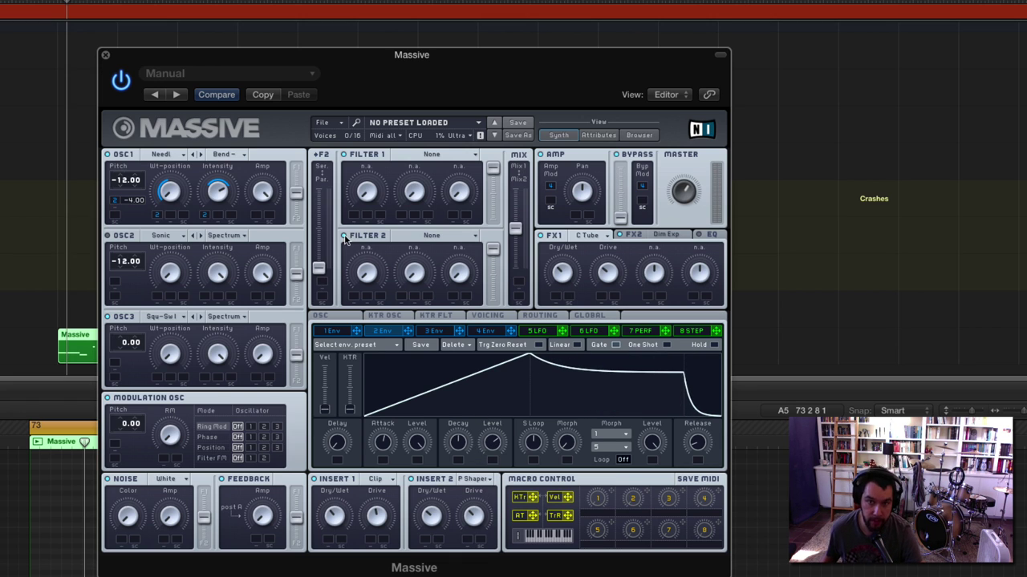
Step: Apply phase modulation to oscillator 1 with the modulation oscillator at pitch -12.00, and modulate that pitch by -4.00 with envelope 2
click(250, 437)
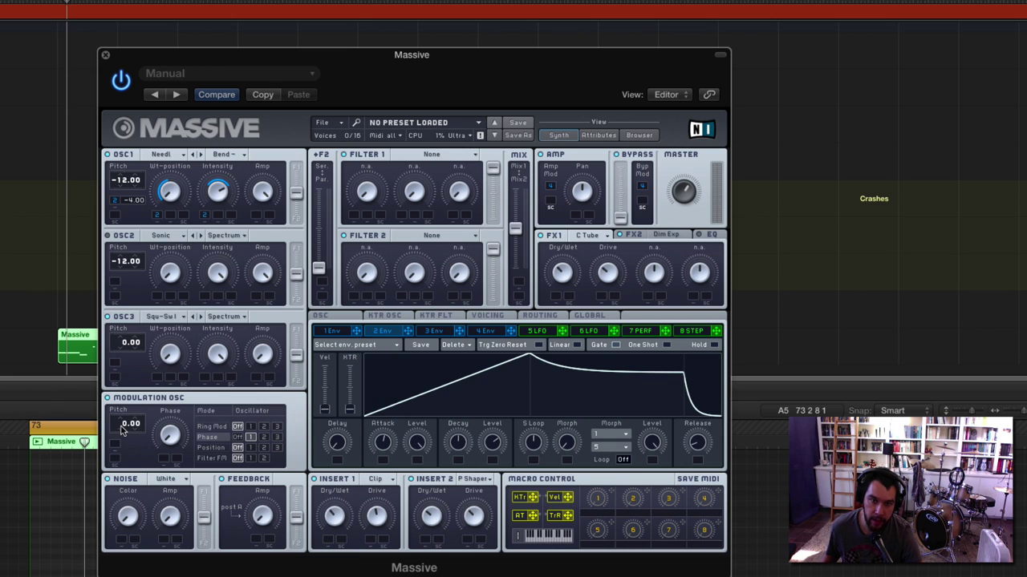
drag(122, 430, 124, 441)
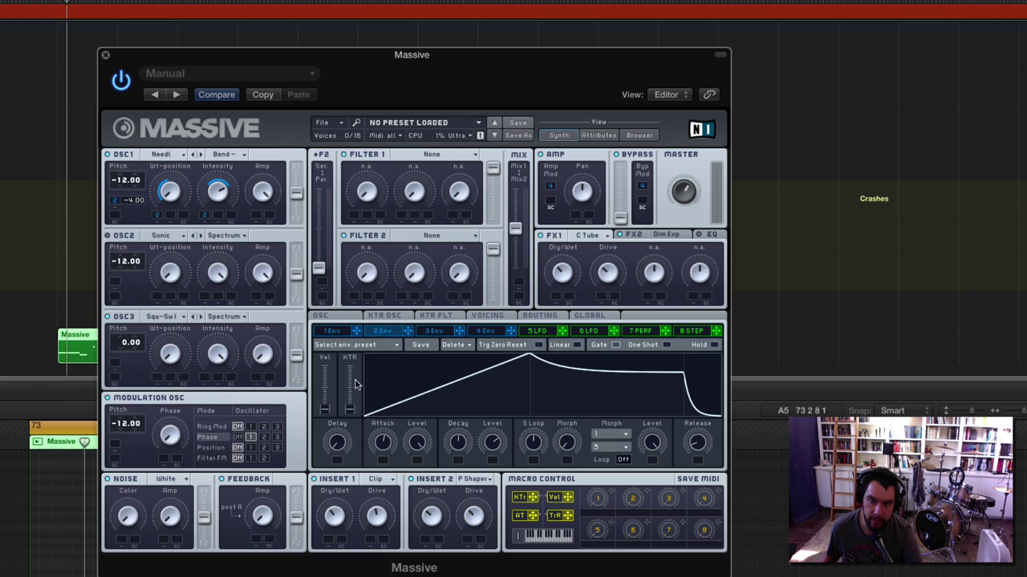
click(162, 461)
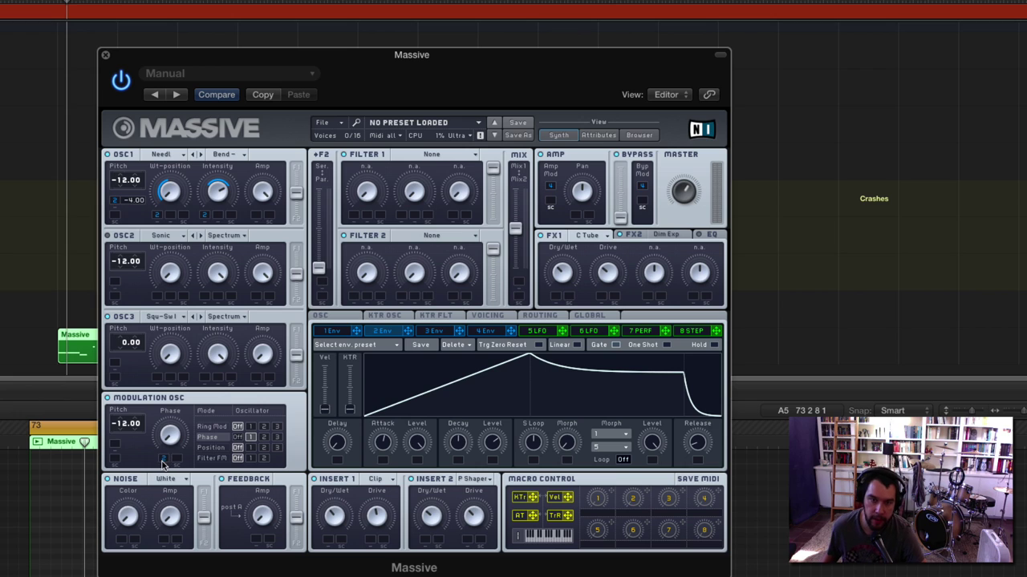
drag(407, 330, 129, 450)
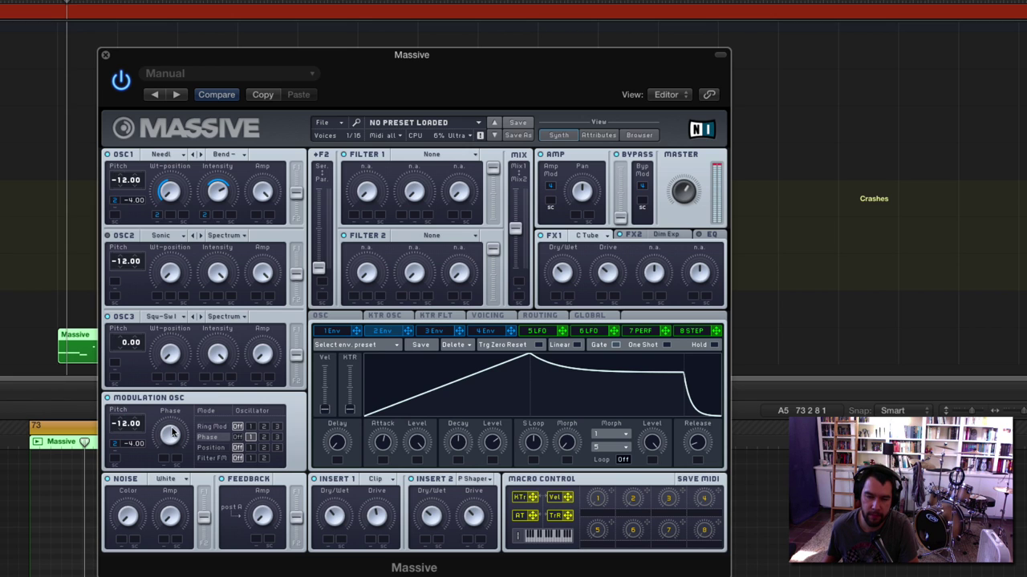
Step: Assign envelope 2 to the modulation oscillator's phase amount and fine-tune it to a small modulation range
drag(175, 437, 175, 465)
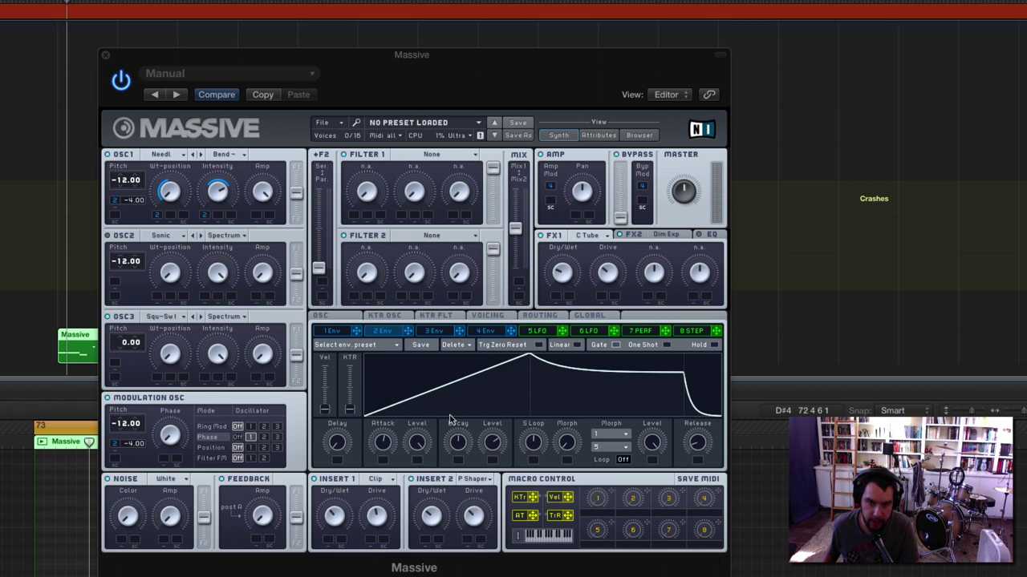
click(181, 427)
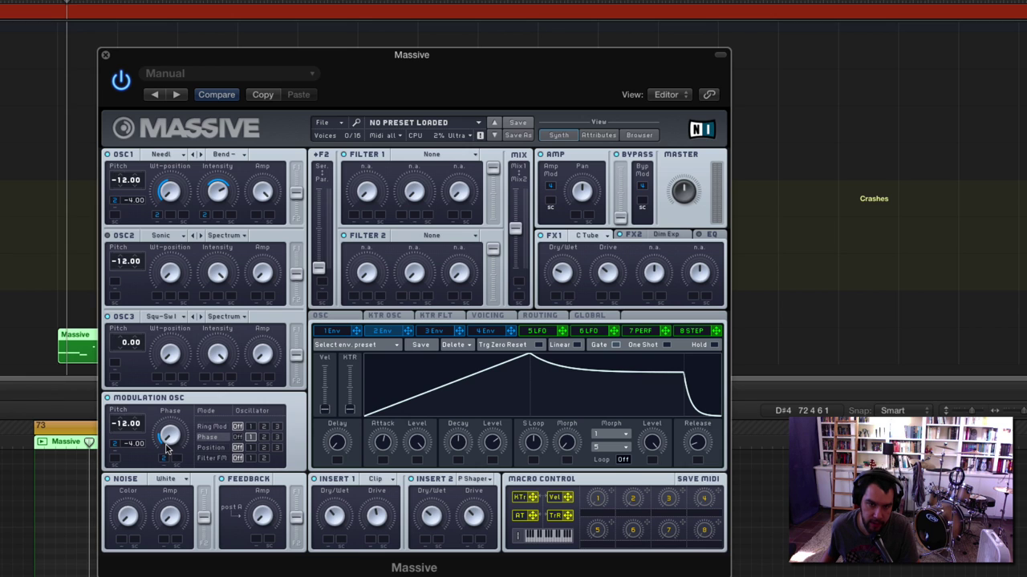
drag(163, 455, 163, 459)
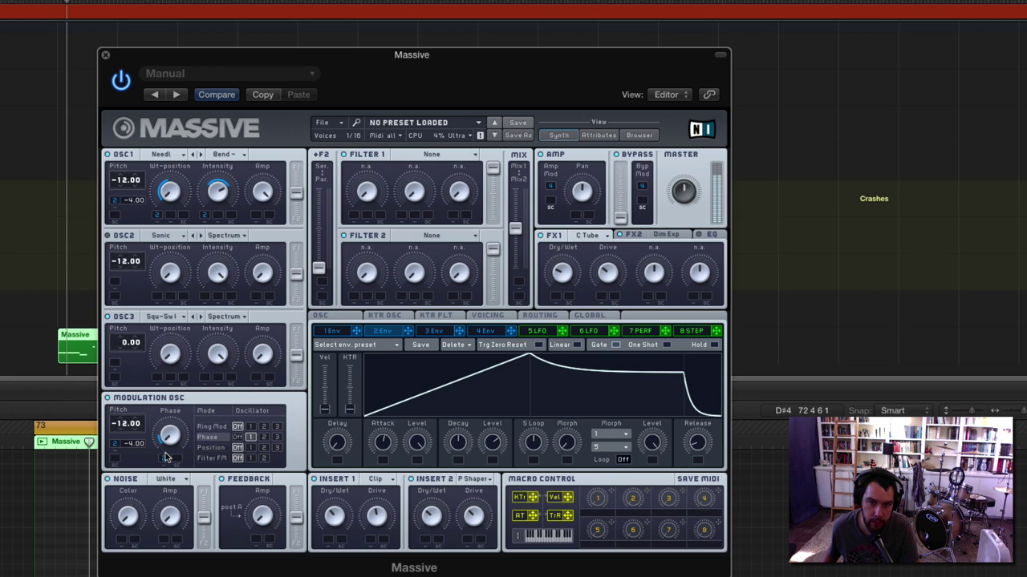
drag(166, 457, 164, 473)
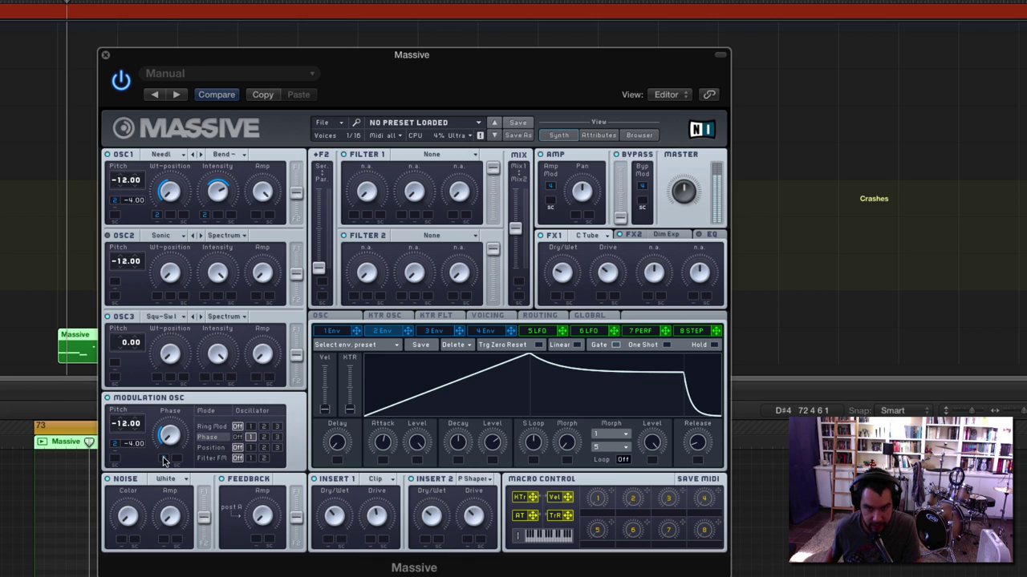
drag(164, 461, 163, 459)
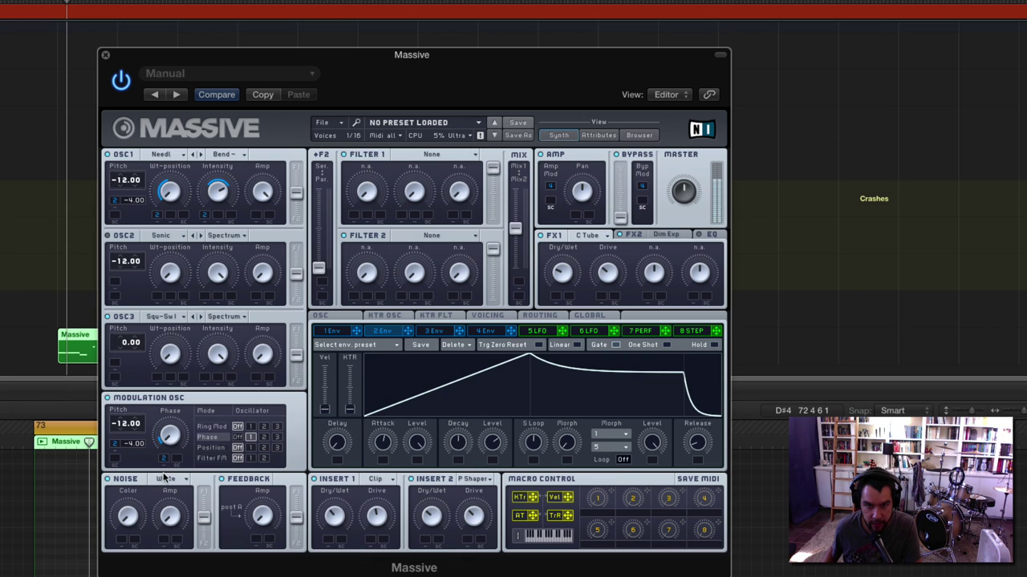
Step: Enable ring modulation on oscillator 1 and assign macro 1 to the ring modulation amount and envelope 4's attack
click(251, 426)
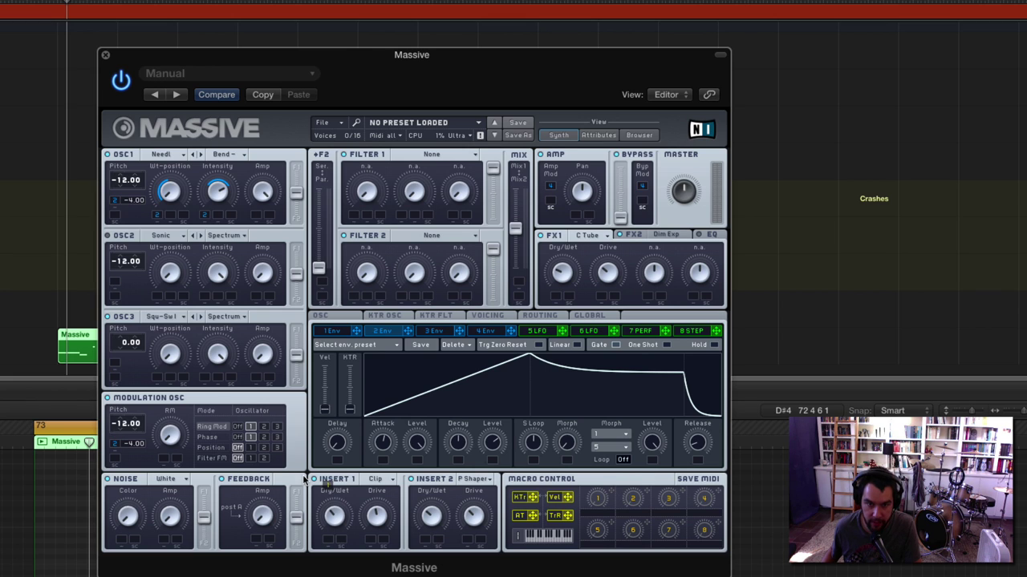
drag(305, 479, 172, 413)
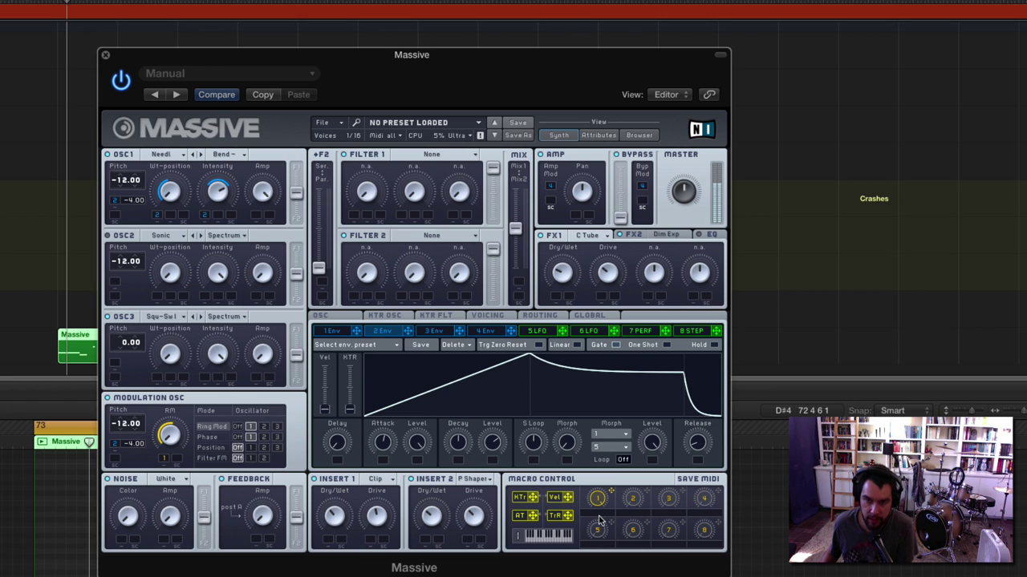
click(494, 332)
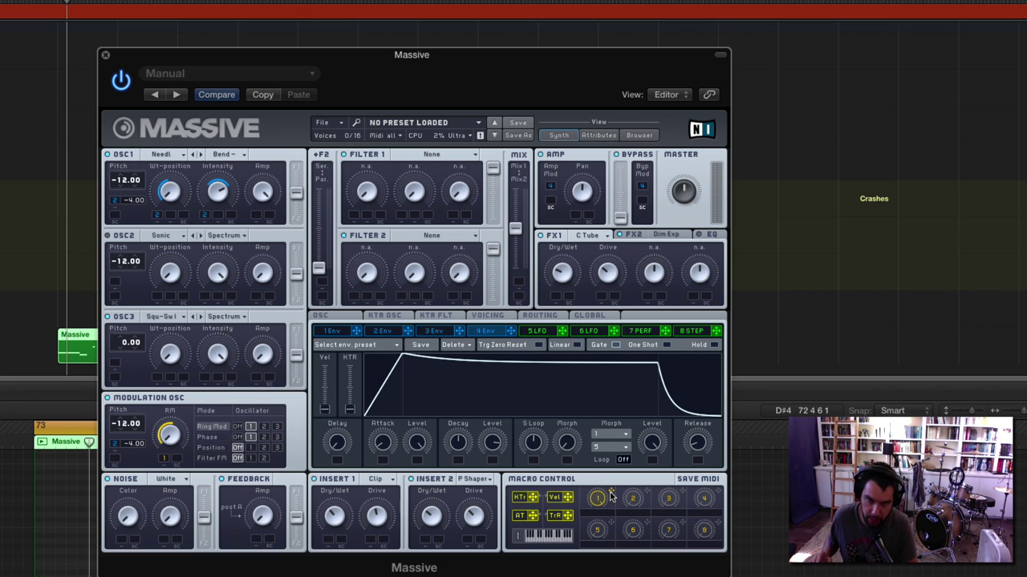
drag(610, 493, 384, 437)
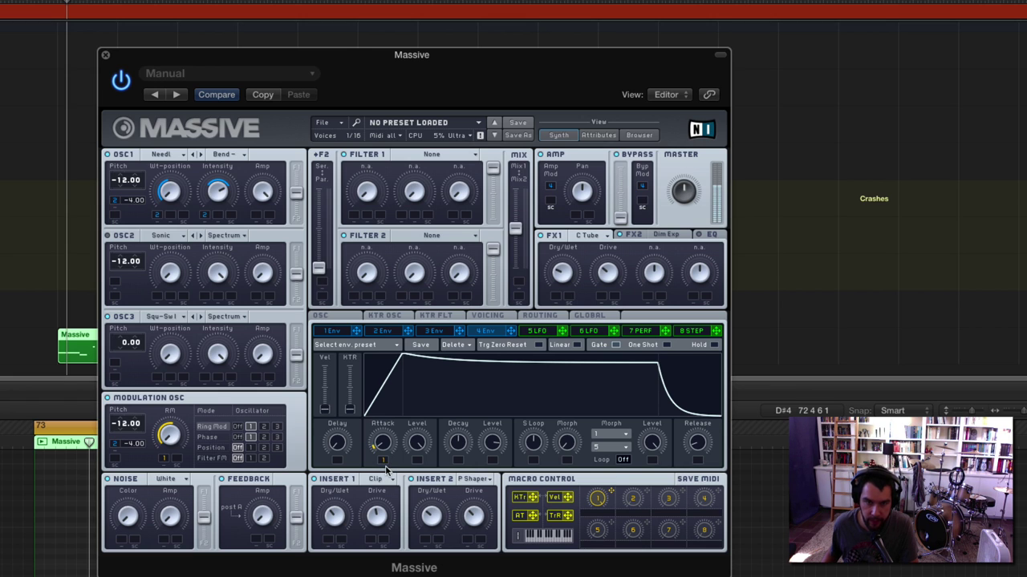
Step: Set filter 1 to Scream and move the filter mix fully to Mix1
click(433, 155)
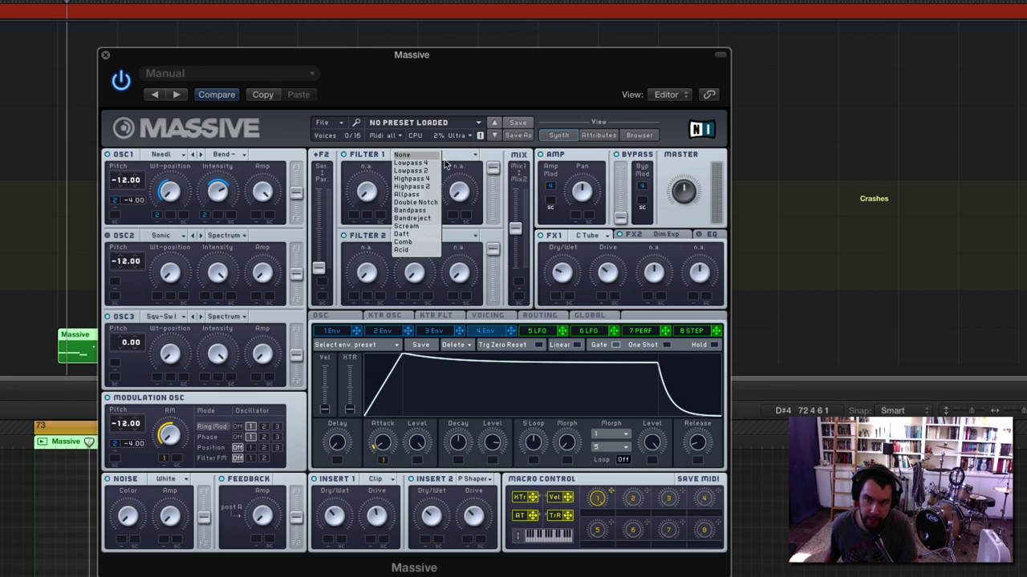
click(419, 227)
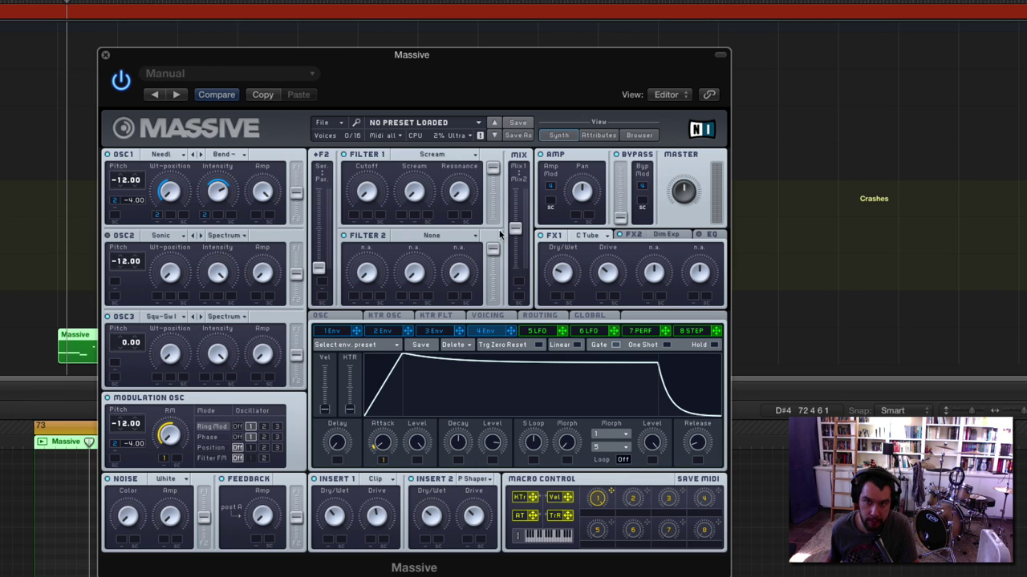
drag(515, 228, 515, 190)
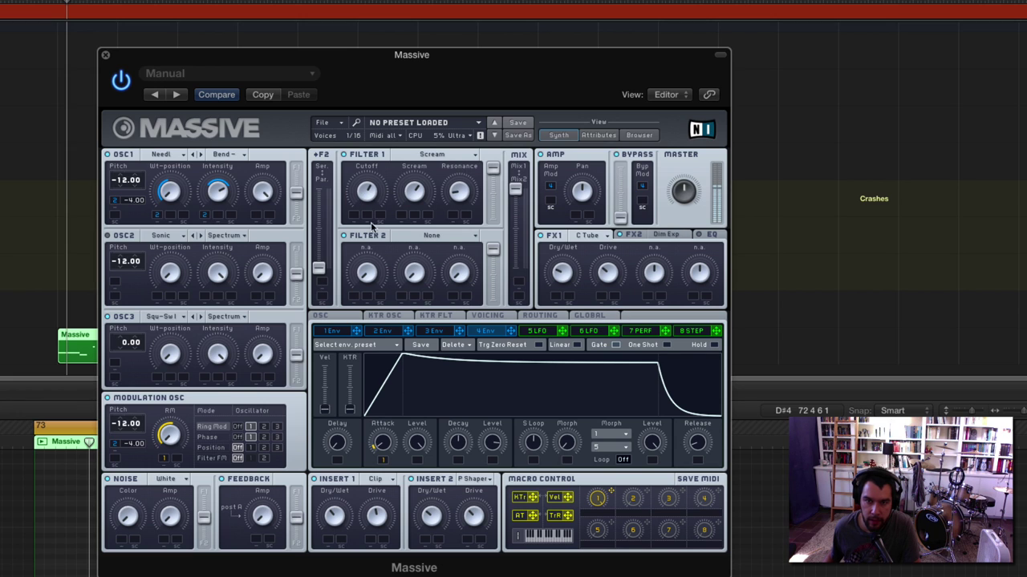
Step: Try modulating filter 1's cutoff with performer 7, synced at a ratio of 1/12, and remove the assignment
click(639, 331)
drag(664, 330, 356, 217)
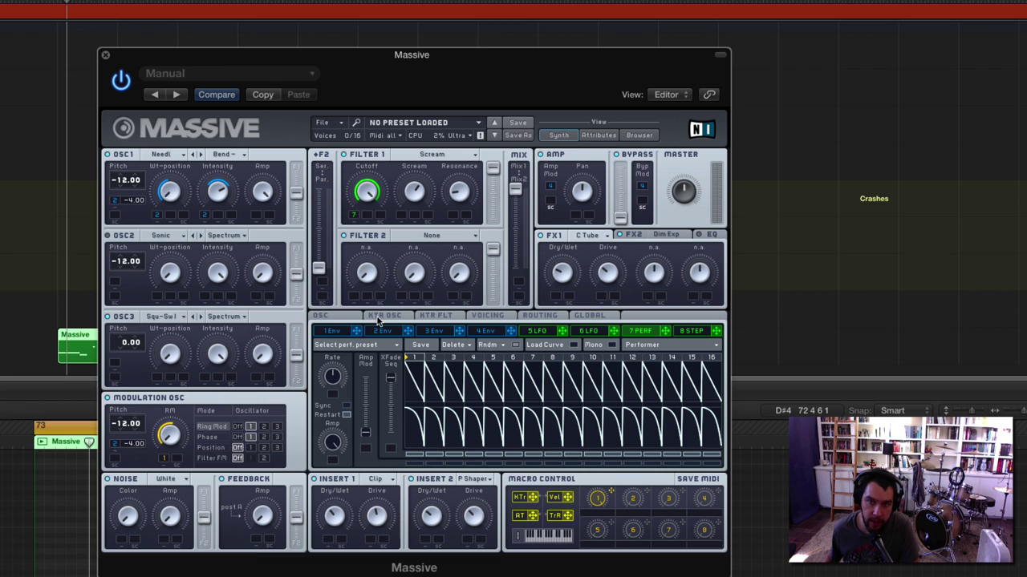
click(347, 405)
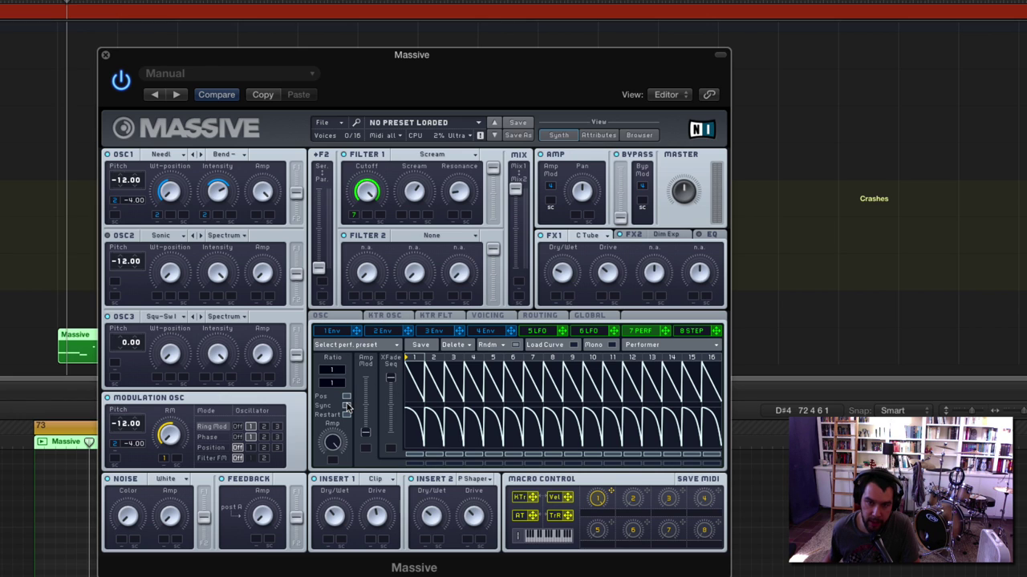
click(346, 406)
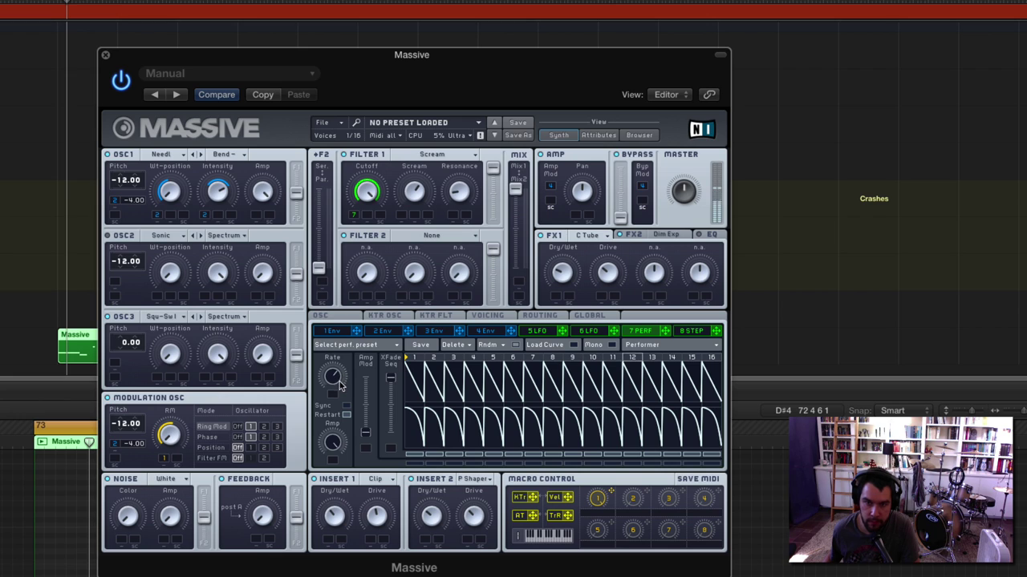
click(347, 405)
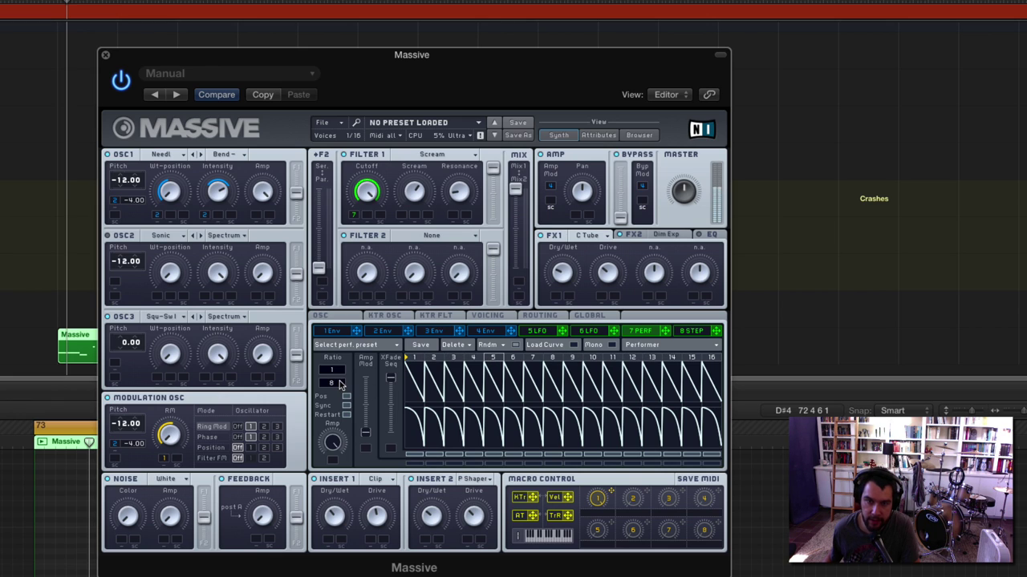
drag(341, 388, 340, 385)
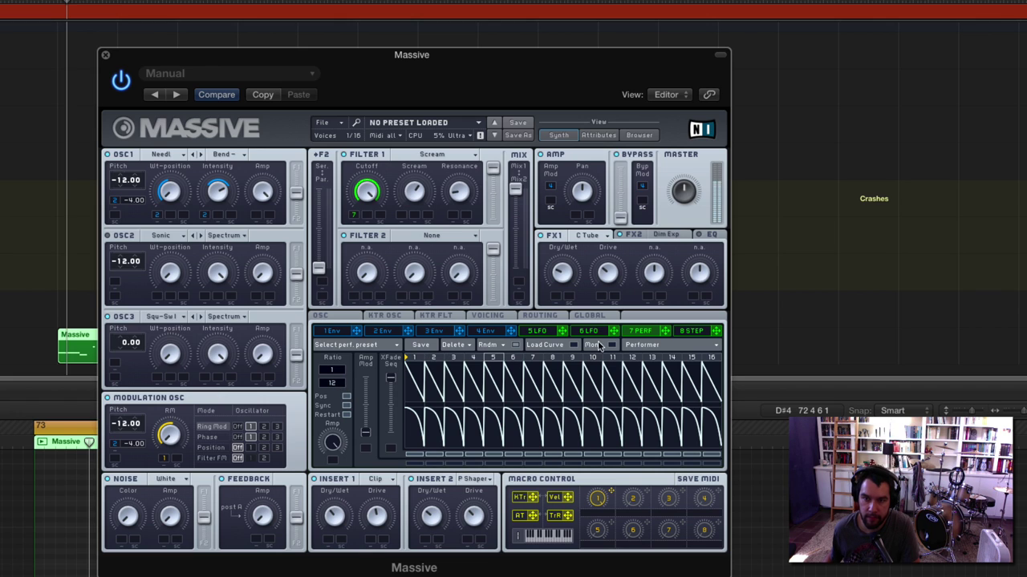
drag(664, 331, 355, 218)
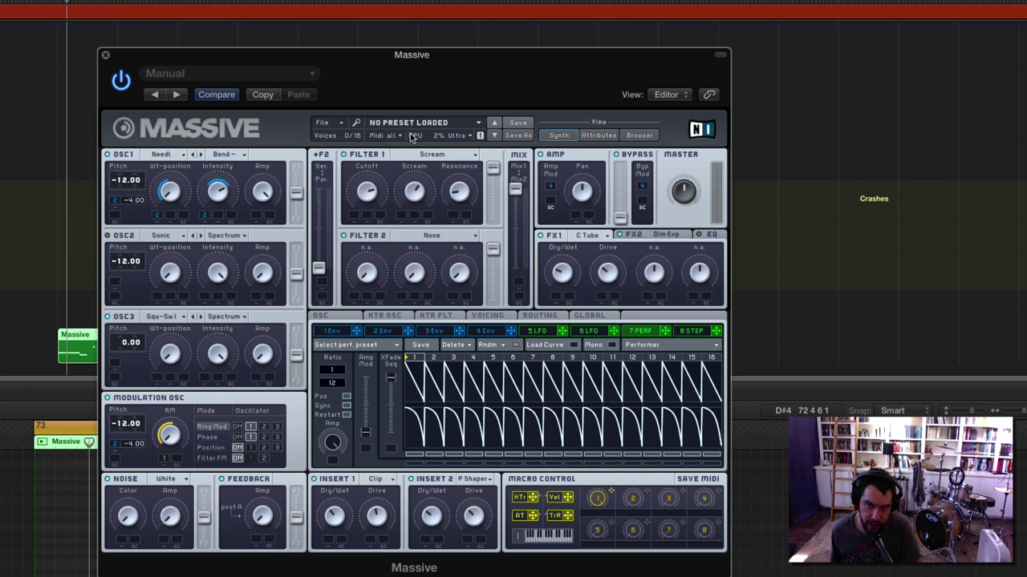
Step: Change filter 1's type to Bandreject
click(432, 156)
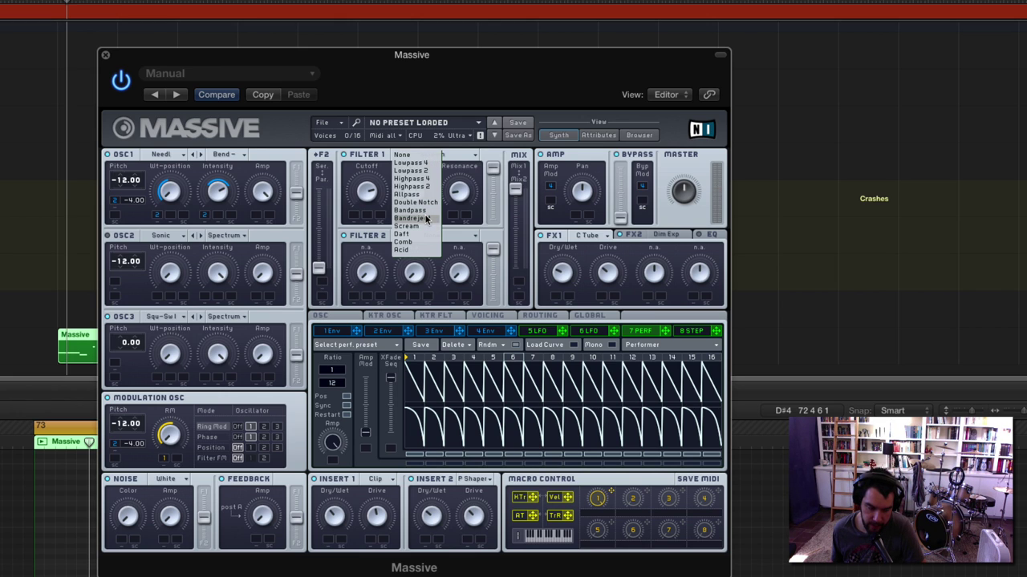
click(425, 219)
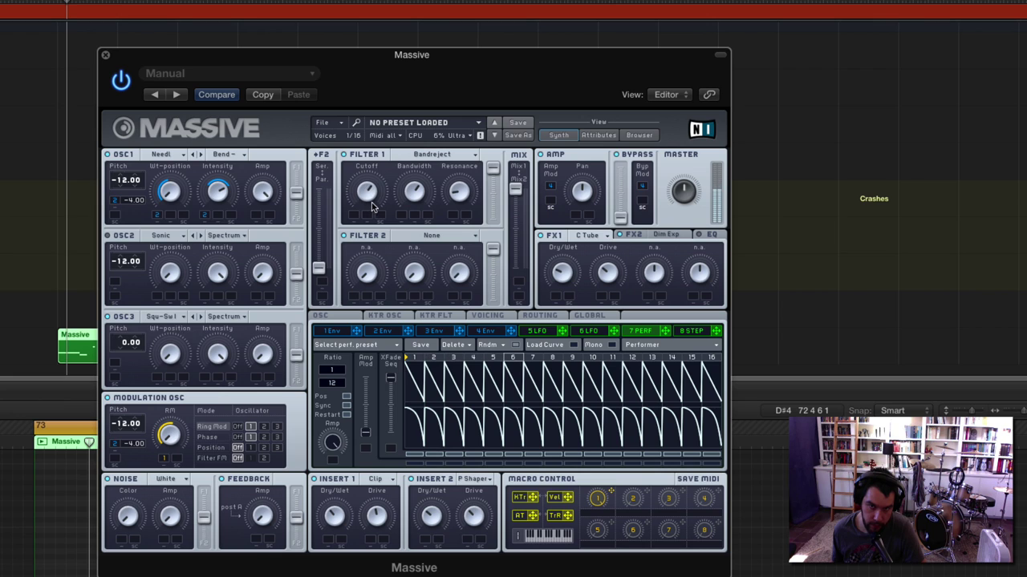
Step: Adjust filter 1's cutoff and resonance, and modulate its bandwidth and resonance with envelope 2
drag(469, 196, 469, 161)
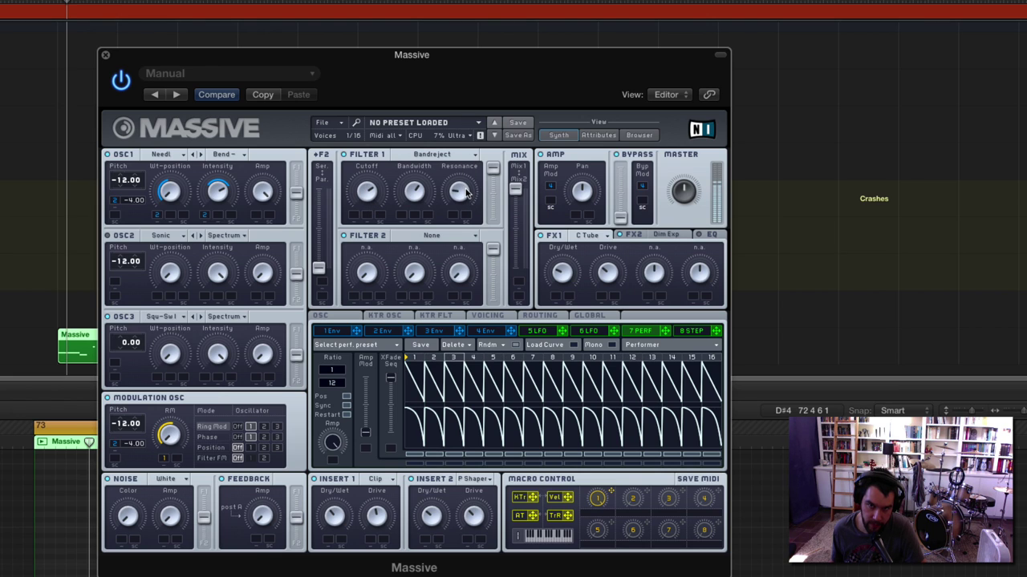
mouse_move(376, 193)
mouse_down()
mouse_move(371, 218)
mouse_move(375, 177)
mouse_move(369, 195)
mouse_up()
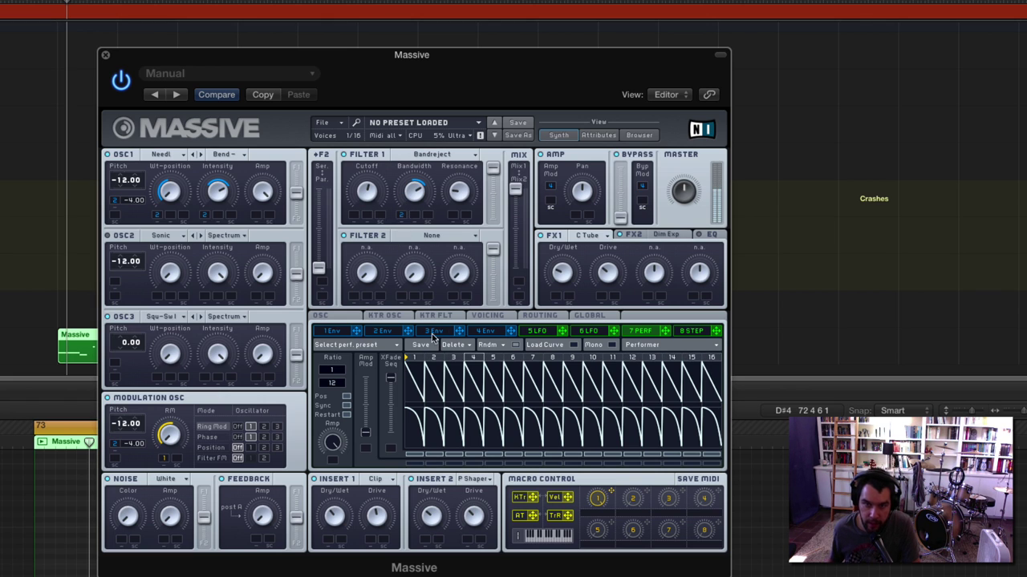
click(383, 332)
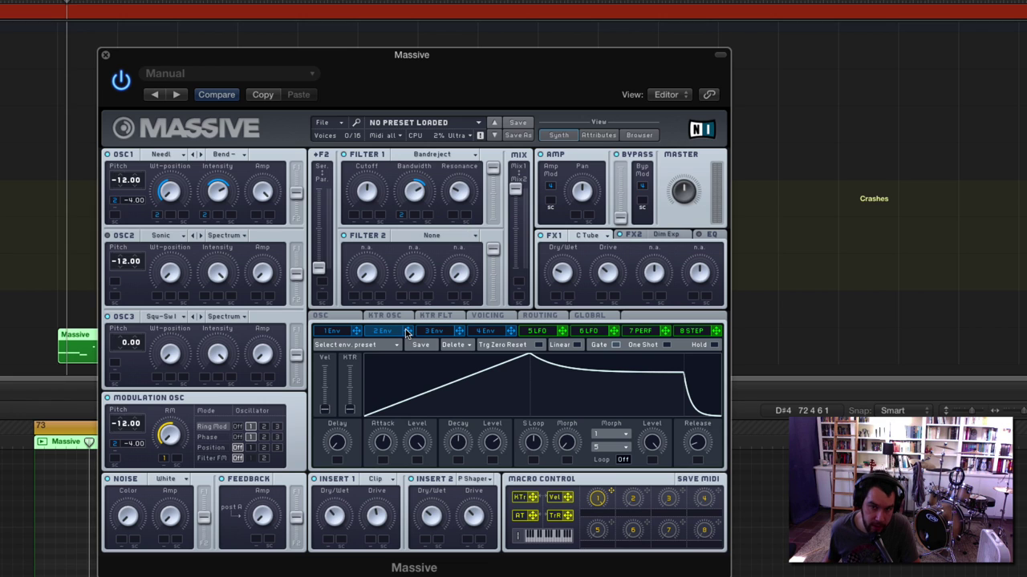
drag(407, 331, 461, 186)
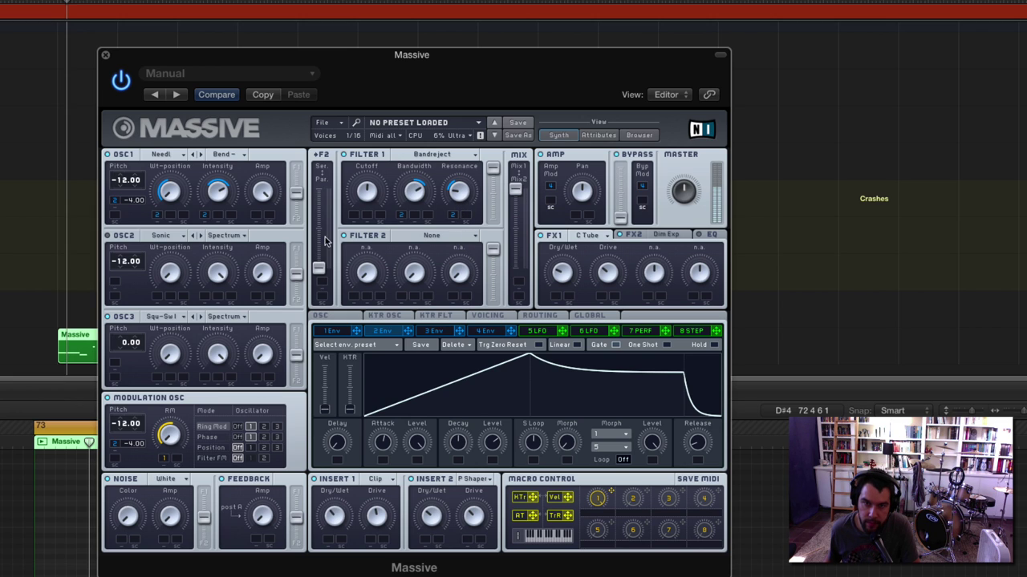
Step: Route the two filters in series, send oscillator 1 fully to filter 1 and set the filter mix fully to Mix2
drag(320, 267, 319, 188)
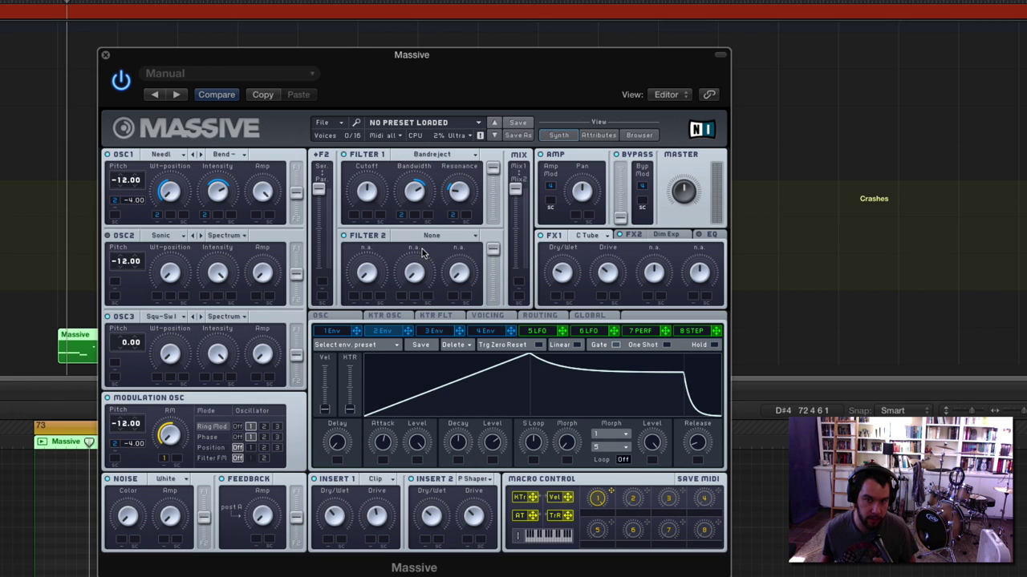
click(458, 238)
click(491, 228)
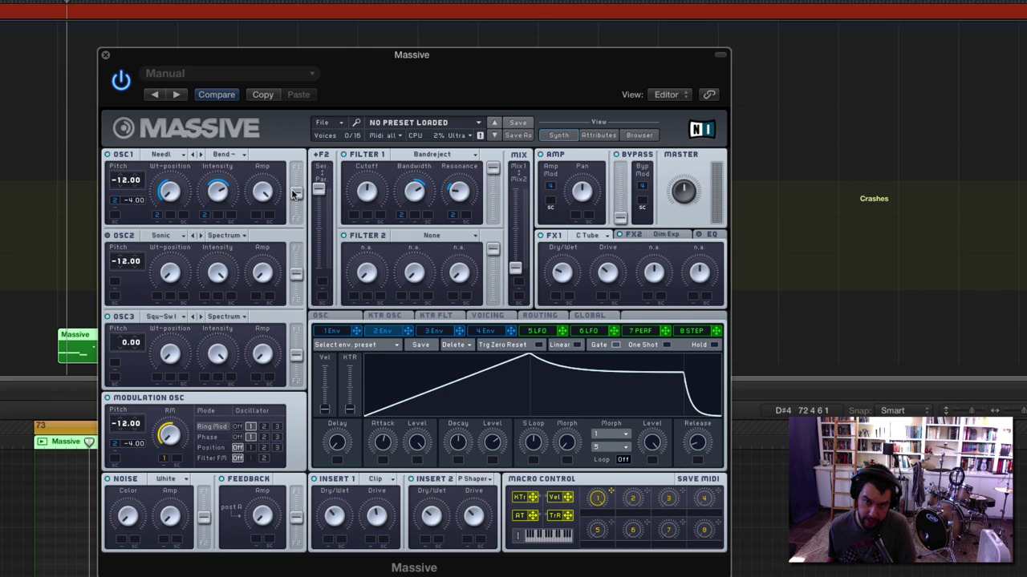
drag(296, 202, 296, 170)
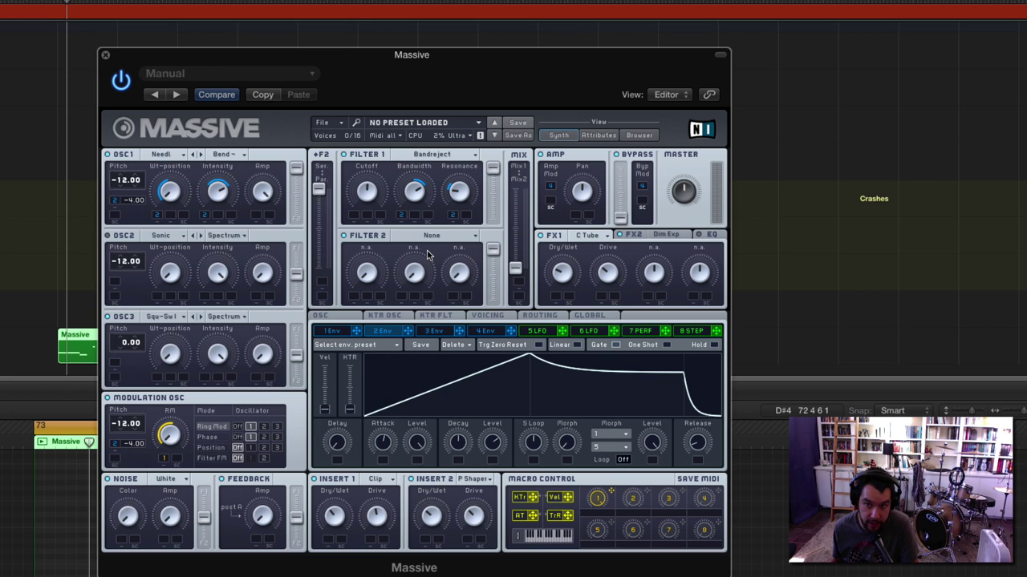
drag(514, 268, 507, 96)
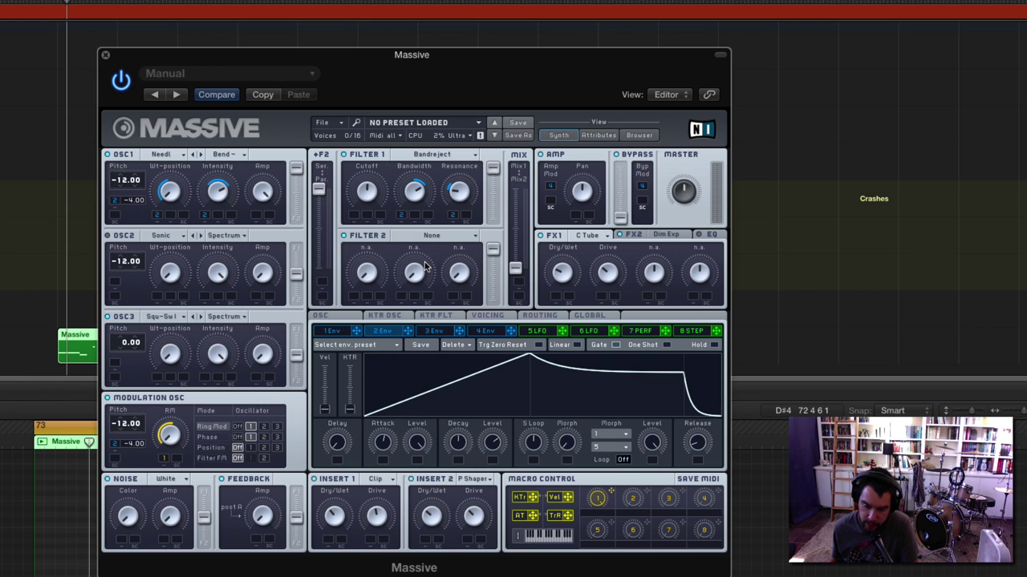
Step: Try Bandpass as filter 2's type
click(441, 240)
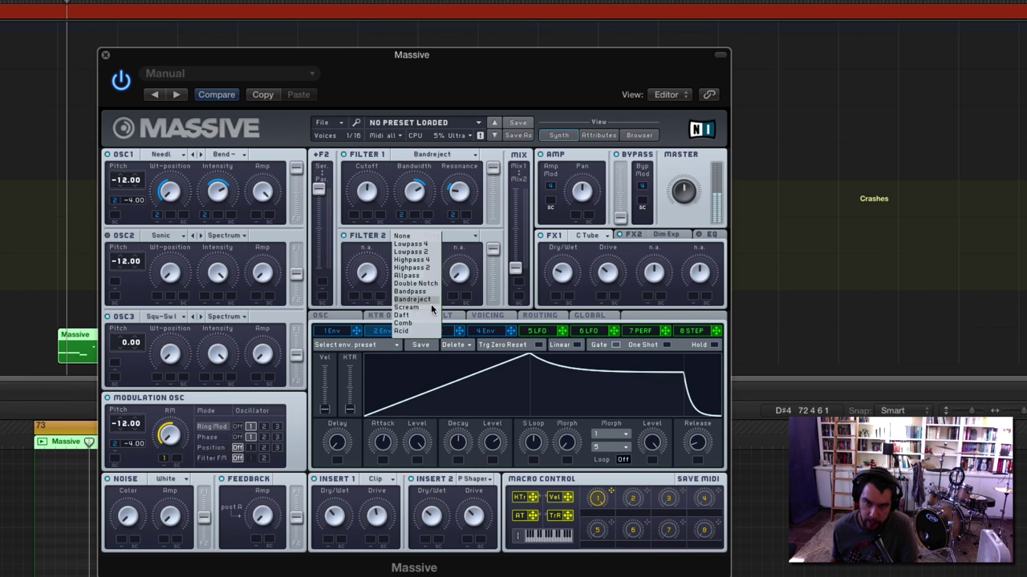
click(430, 293)
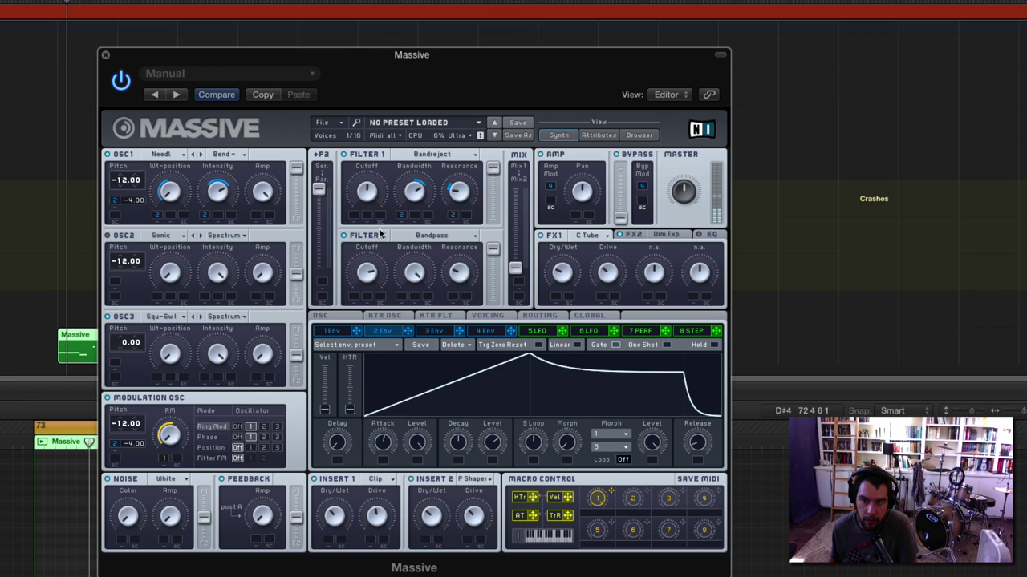
Step: Try Brauner Tube as the FX1 effect and switch it back to Classic Tube
click(592, 235)
click(591, 371)
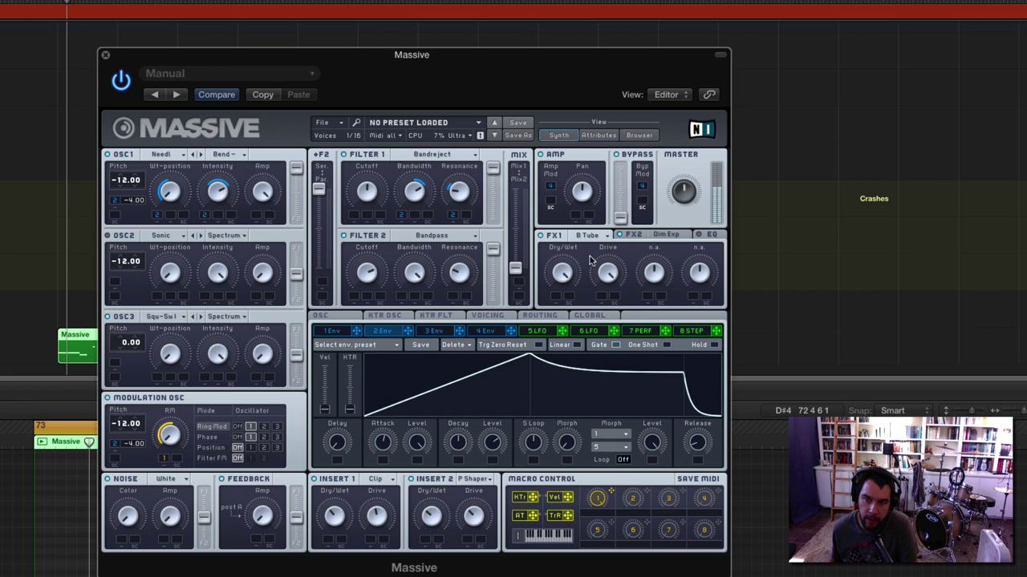
click(591, 235)
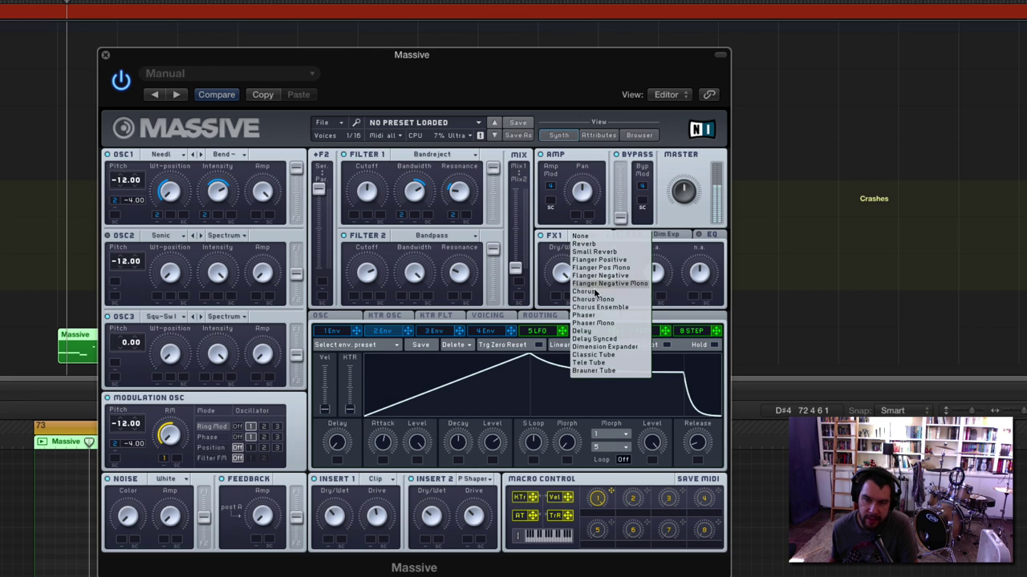
click(591, 357)
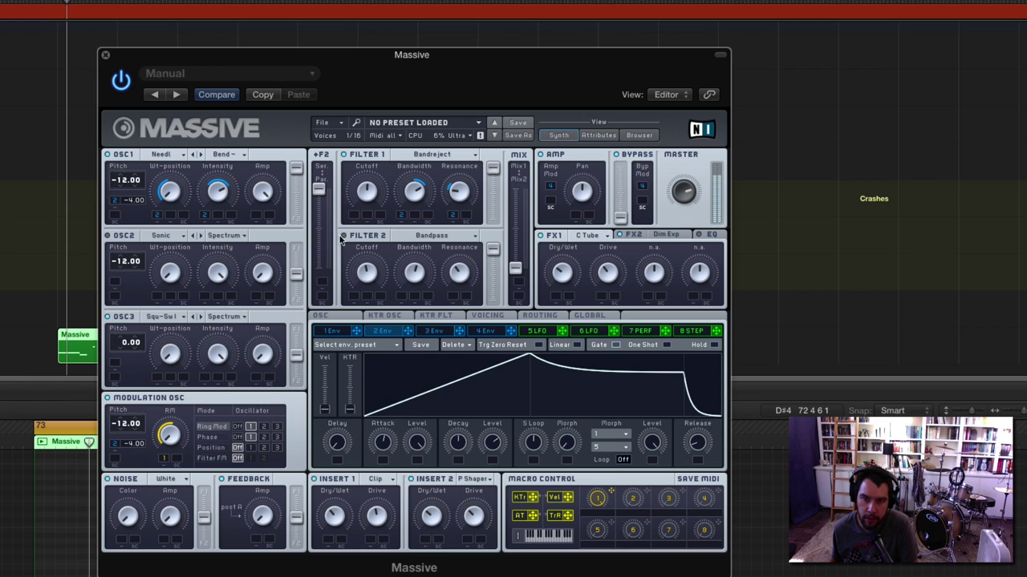
Step: Set filter 2 to Comb and modulate its pitch and damping with envelope 2
click(430, 236)
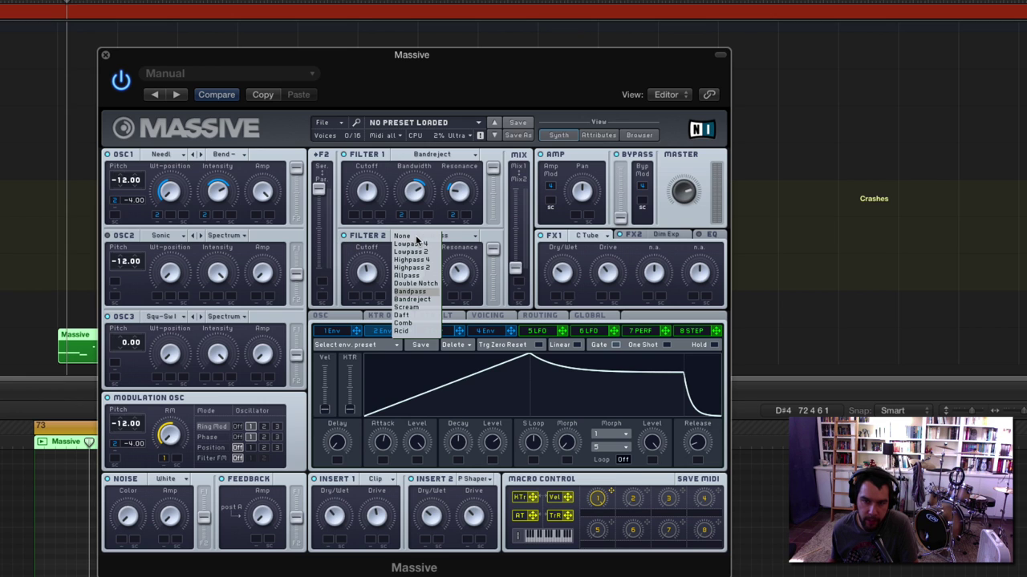
click(414, 324)
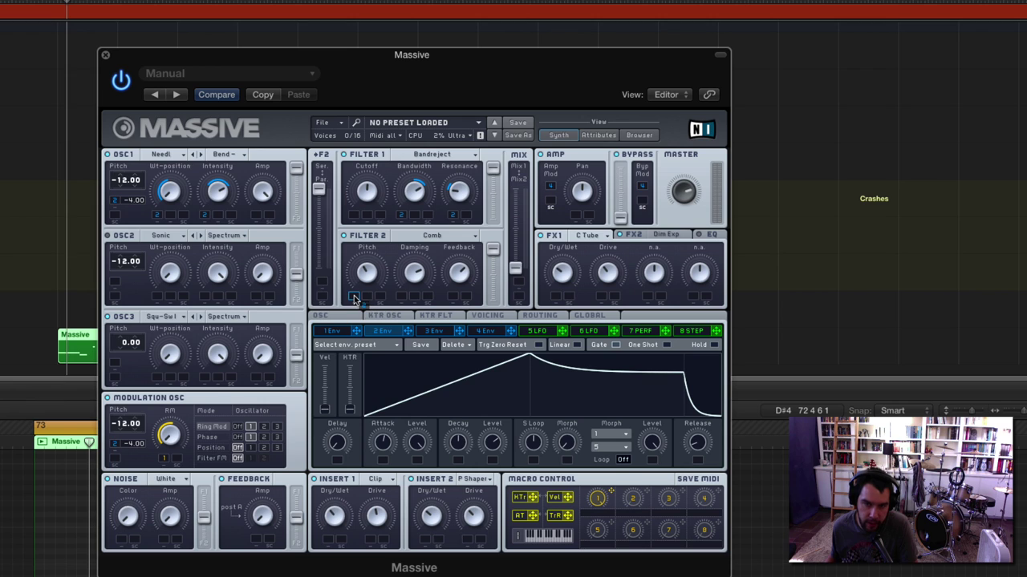
drag(356, 299, 353, 315)
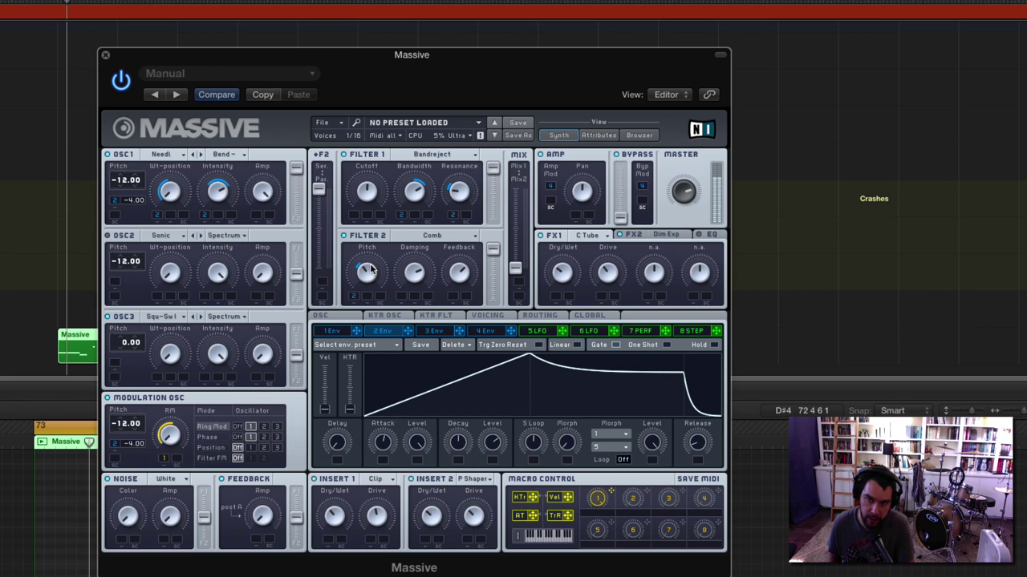
drag(370, 271, 367, 287)
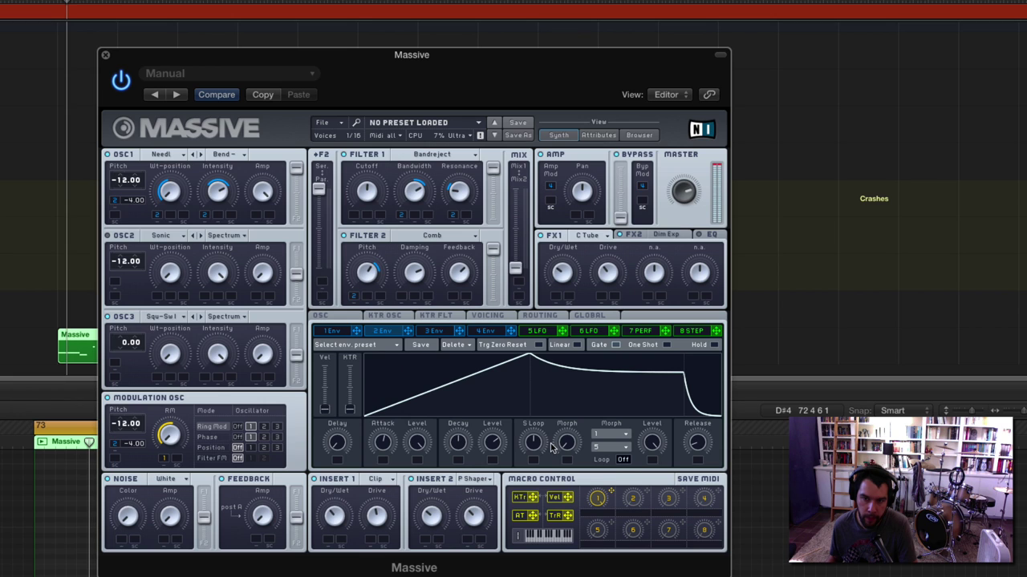
mouse_move(496, 446)
mouse_down()
mouse_move(498, 495)
mouse_move(497, 446)
mouse_move(483, 502)
mouse_move(478, 433)
mouse_move(493, 459)
mouse_up()
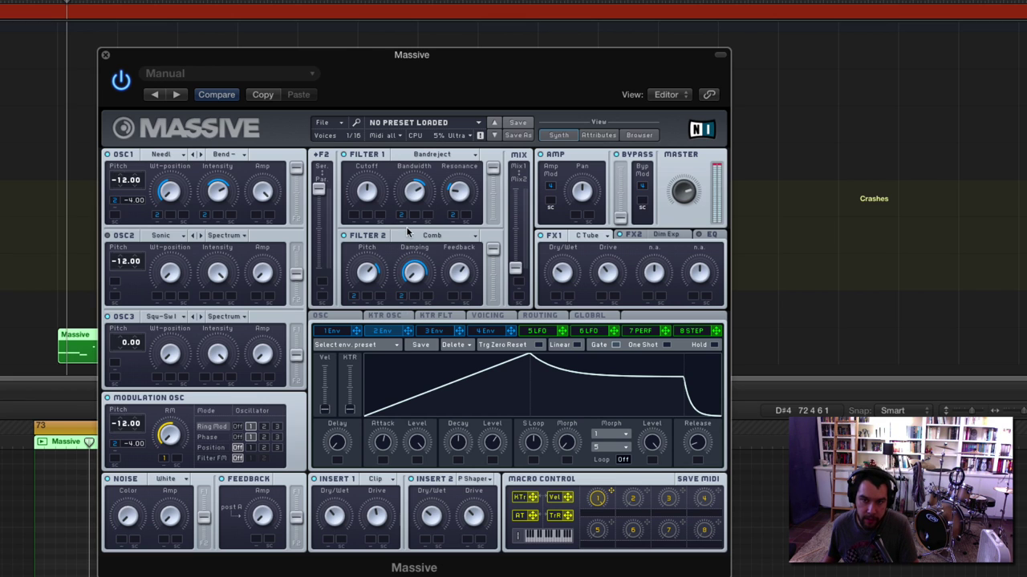
click(412, 268)
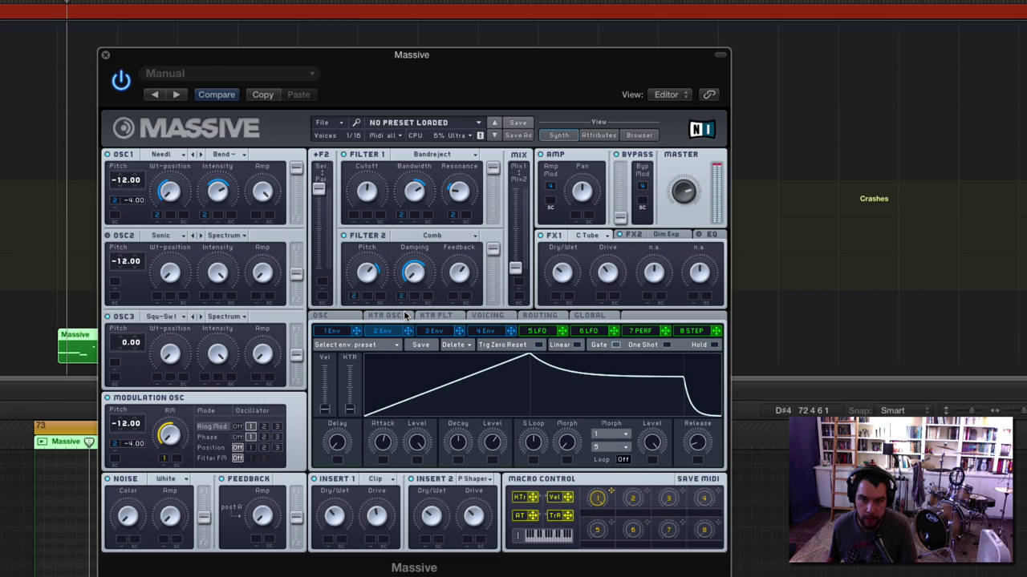
Step: Copy envelope 2's settings to envelope 1, add a delay to envelope 1 and use it to modulate filter 2's damping
click(345, 336)
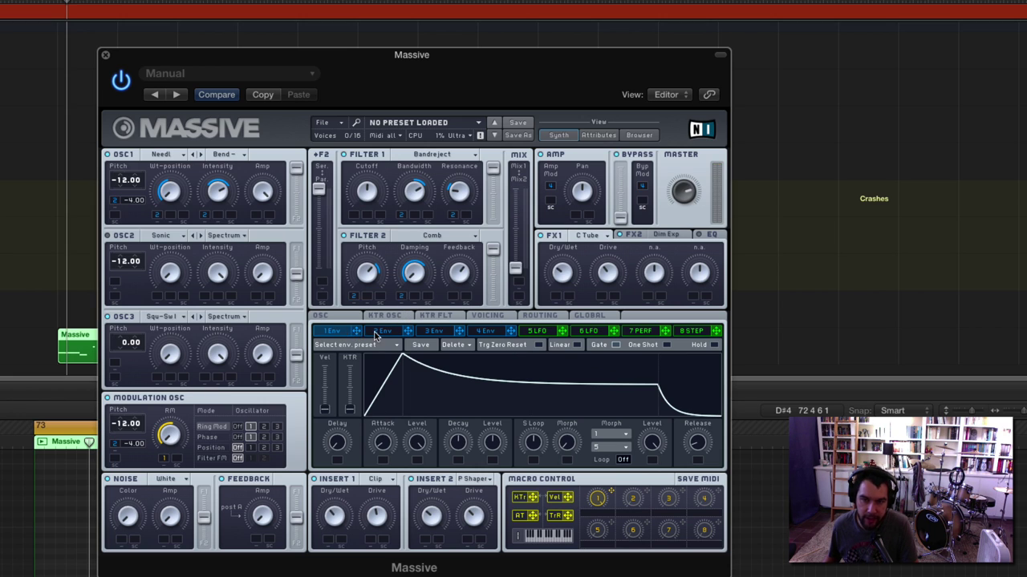
click(375, 333)
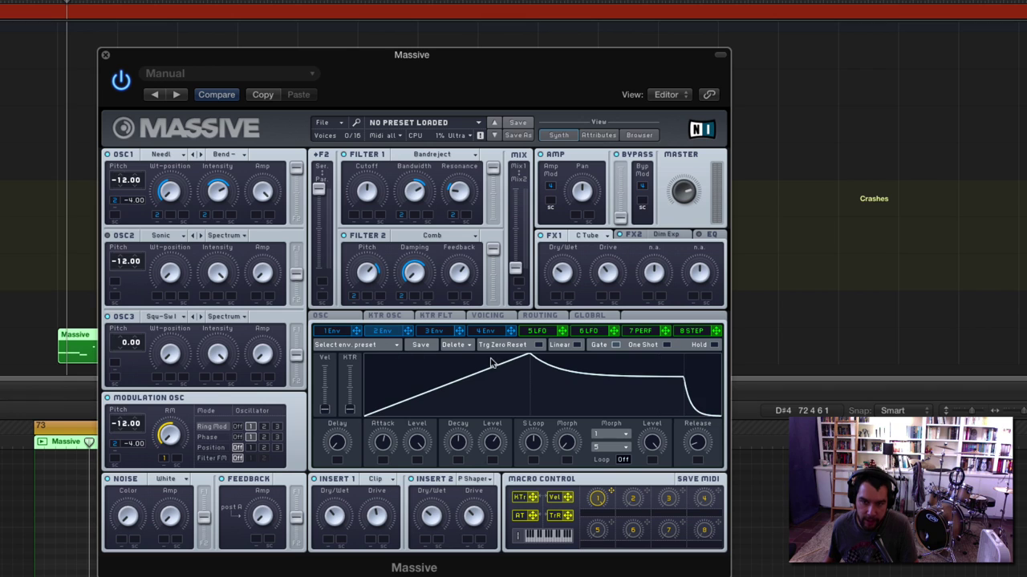
click(382, 331)
click(382, 332)
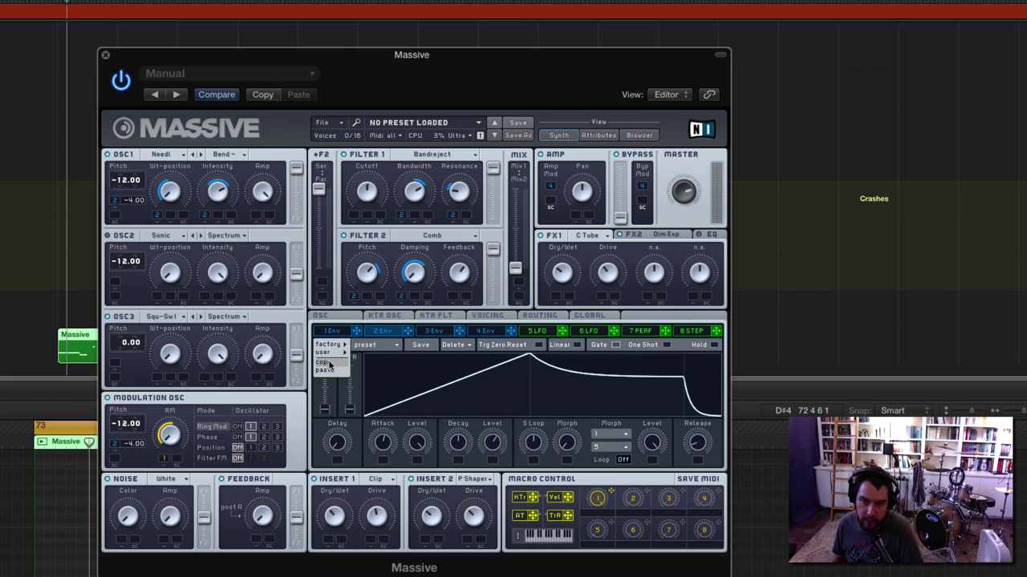
click(338, 332)
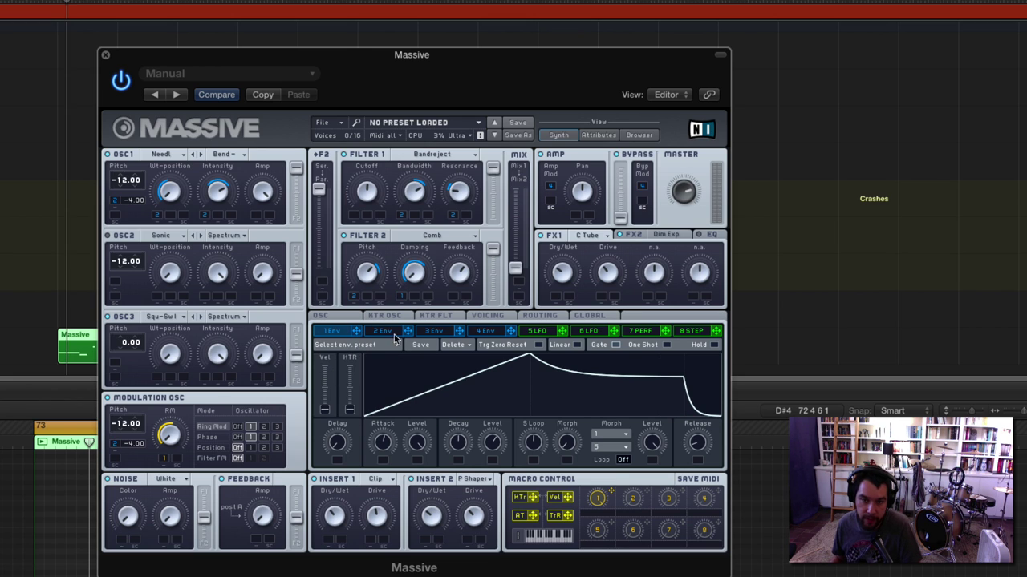
drag(347, 447, 341, 423)
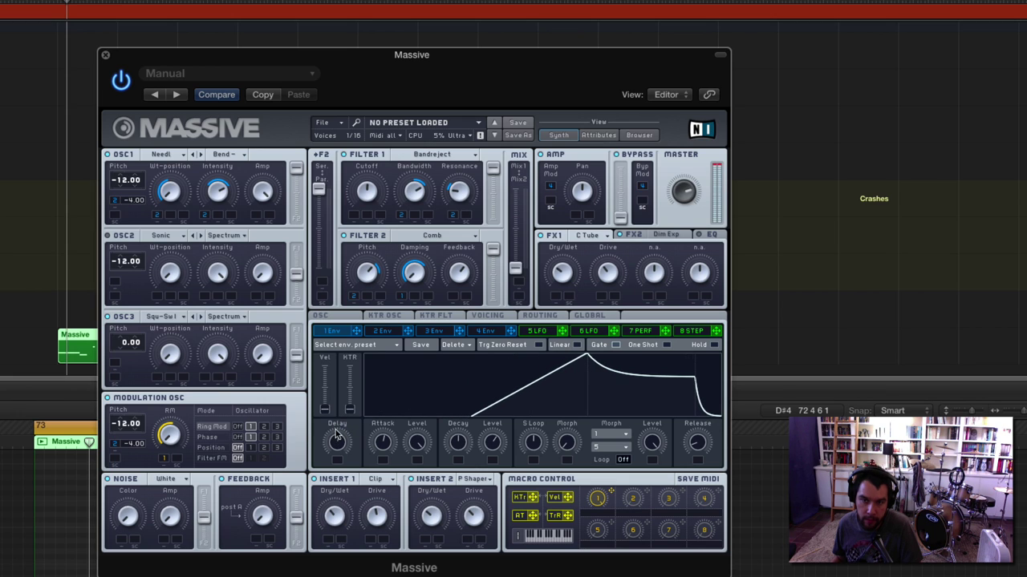
drag(496, 446, 498, 445)
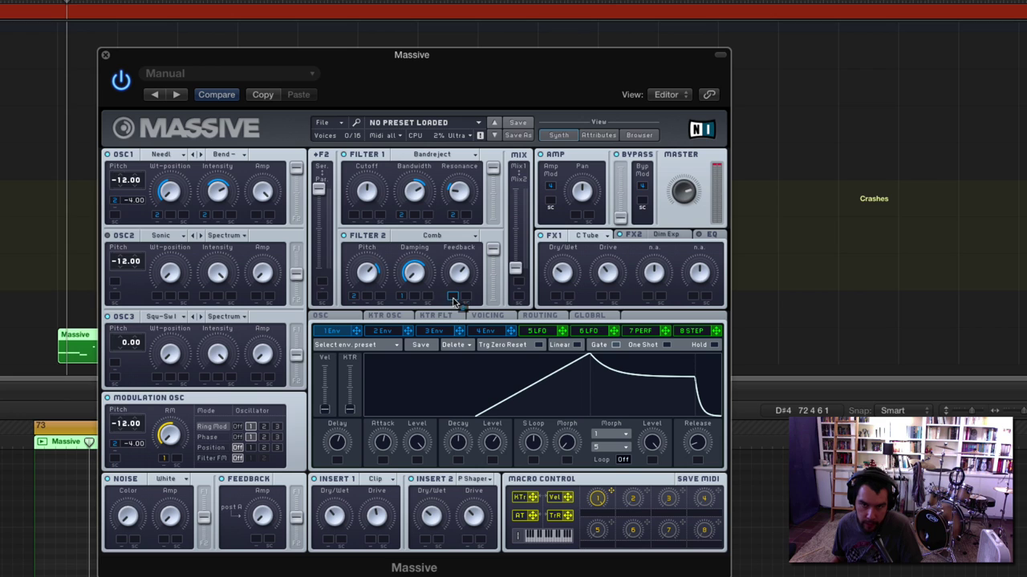
Step: Modulate filter 2's feedback with envelope 2 and readjust the comb filter's pitch
drag(459, 330, 456, 293)
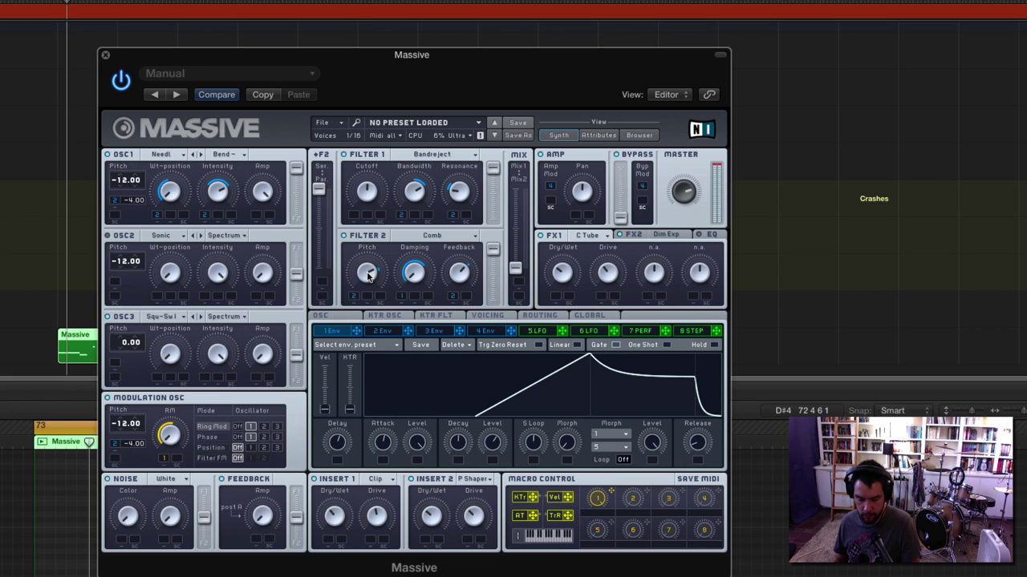
drag(368, 276, 366, 311)
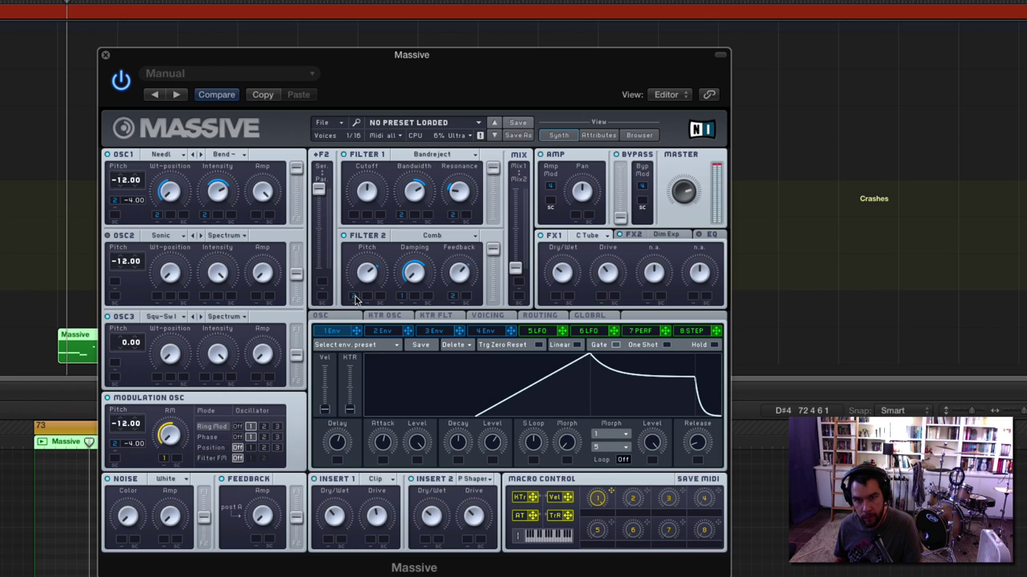
Step: Raise envelope 2's decay level slightly
click(385, 331)
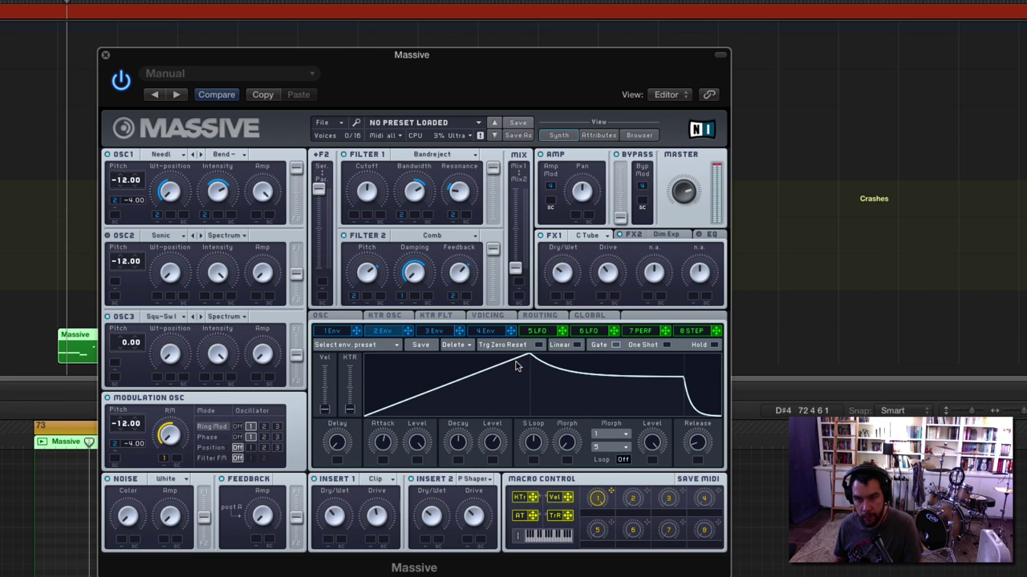
drag(492, 443, 479, 532)
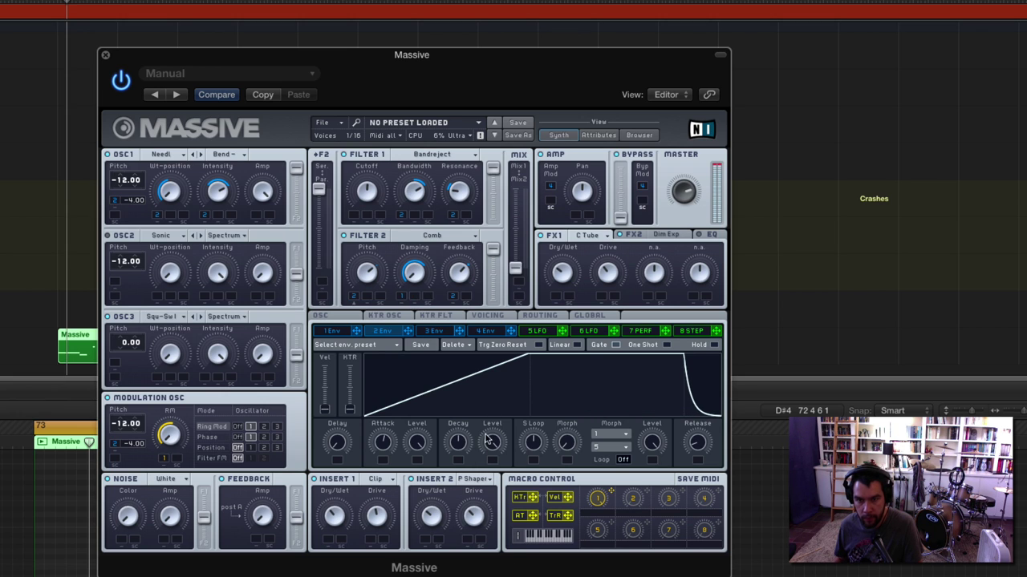
drag(489, 439, 493, 465)
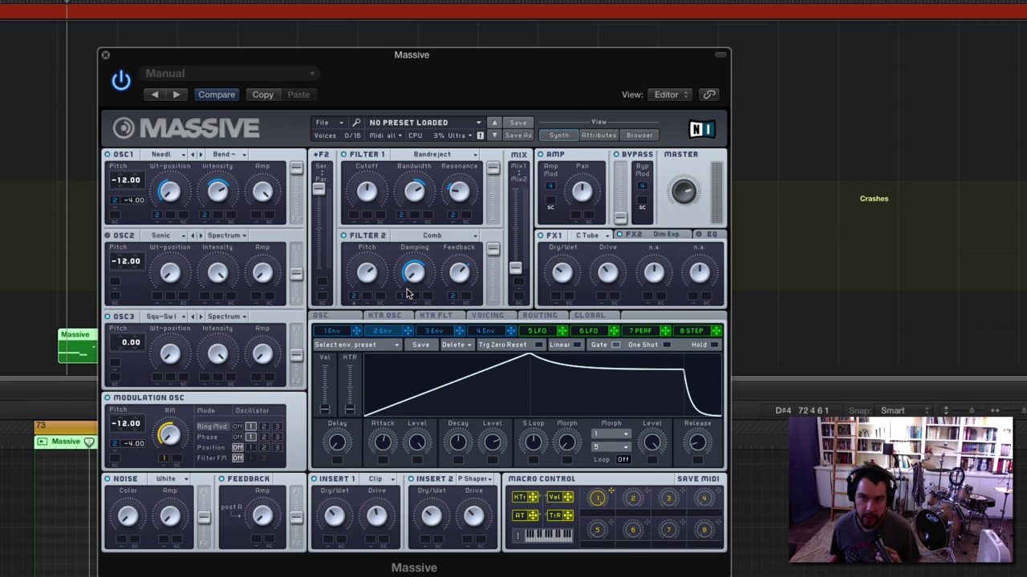
Step: Compare both filter mix extremes, modulate the mix with envelope 2 and place it between Mix1 and Mix2, closer to Mix1
drag(516, 268, 518, 64)
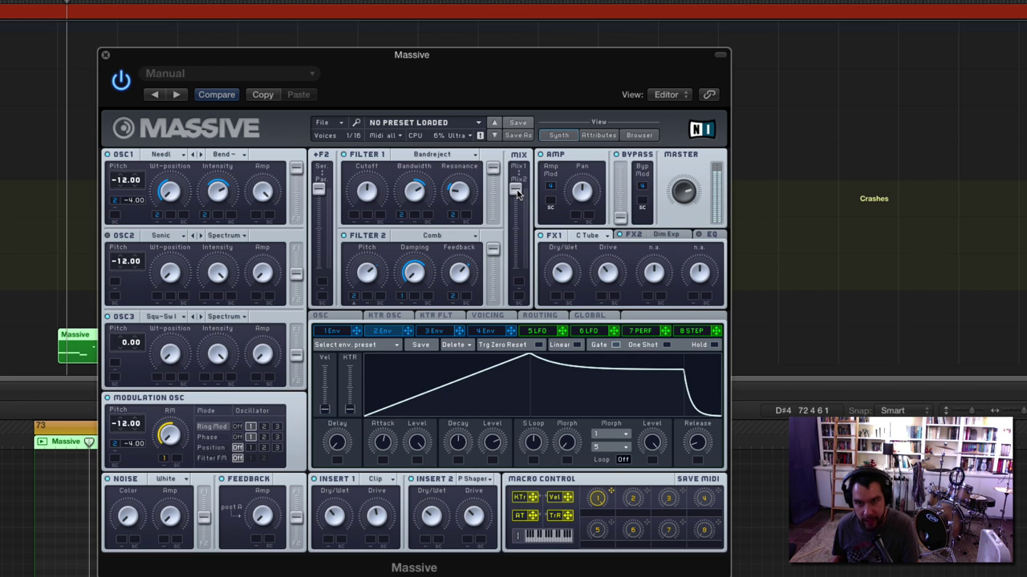
drag(517, 193, 525, 394)
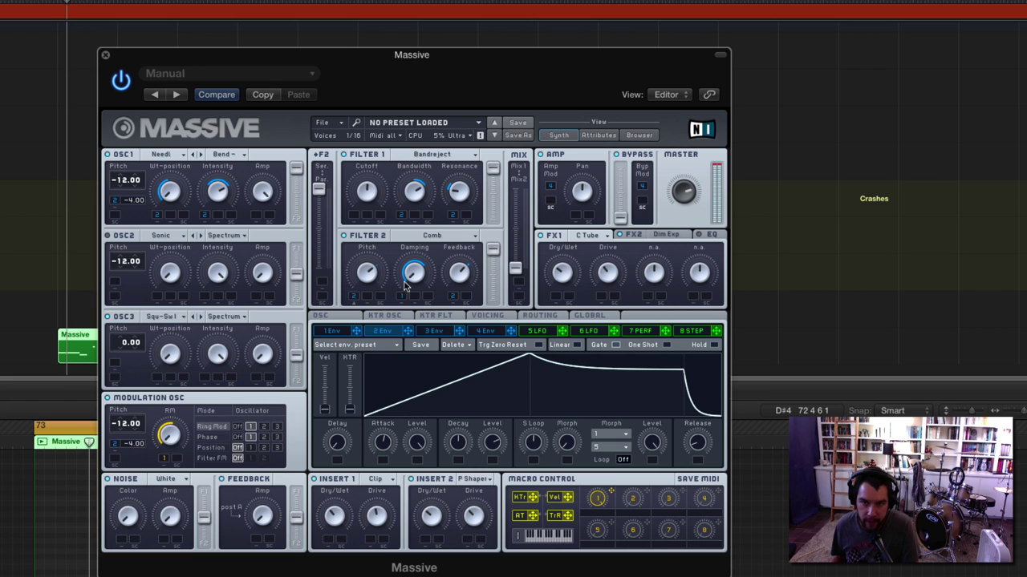
drag(492, 250, 518, 223)
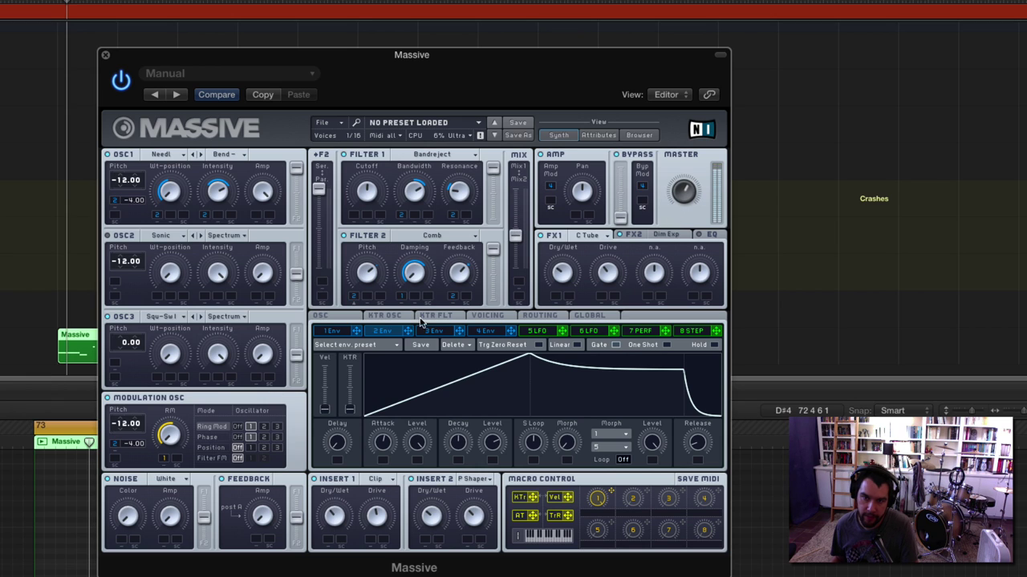
drag(407, 332, 524, 321)
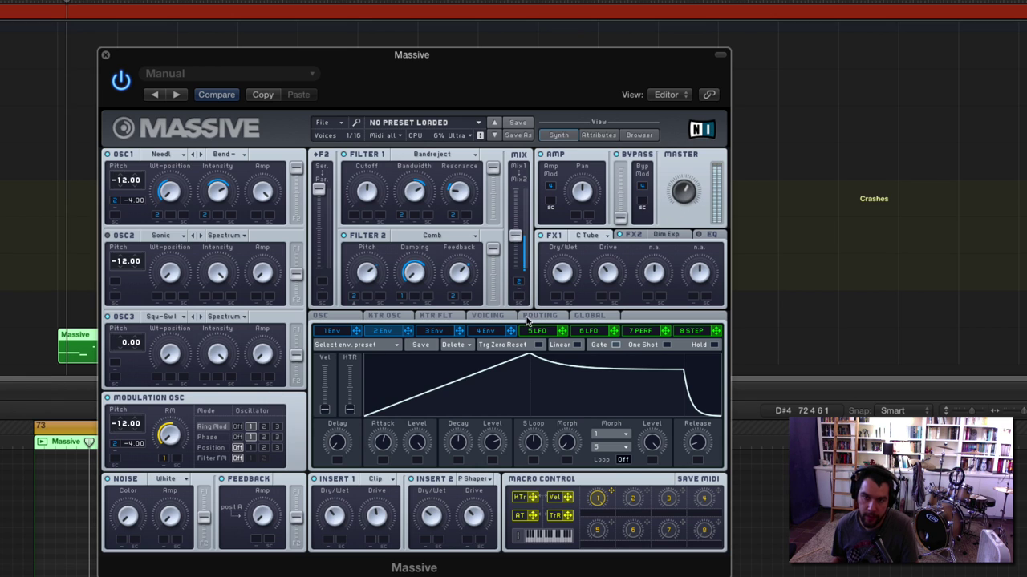
drag(522, 245, 520, 210)
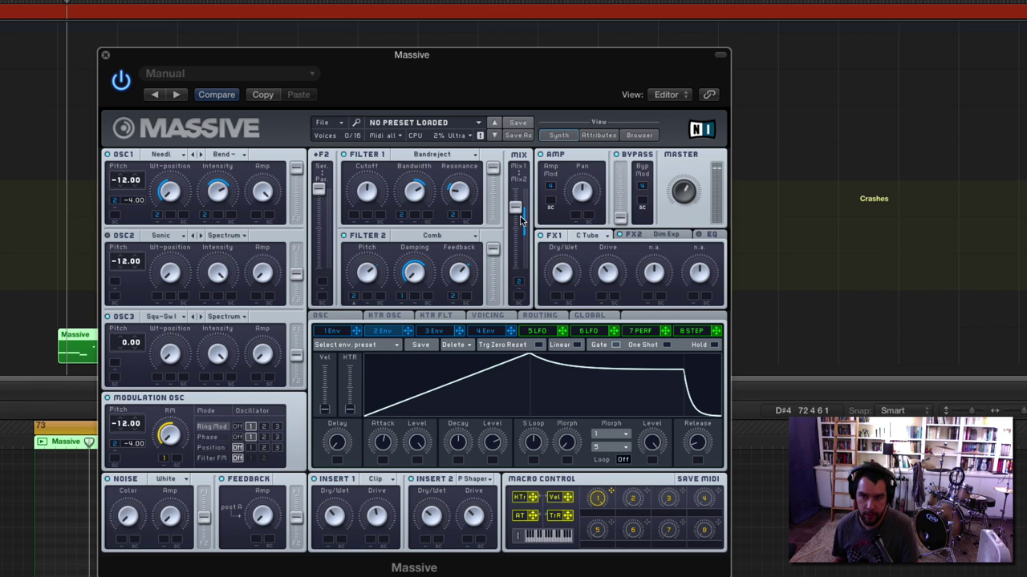
Step: Move the filter mix slightly closer to Mix2 and modulate envelope 2's decay level with LFO 5
drag(520, 208, 519, 219)
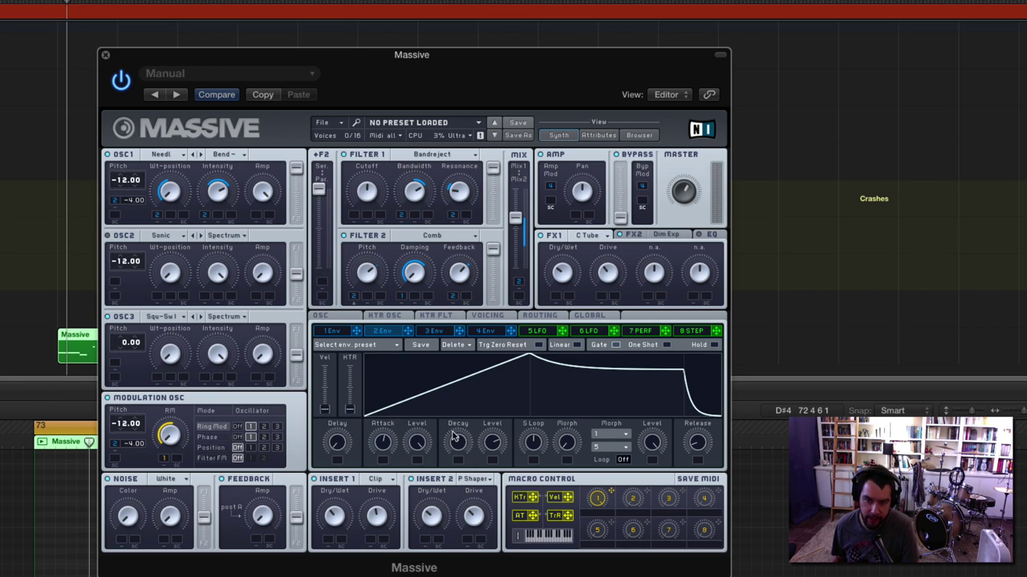
click(537, 331)
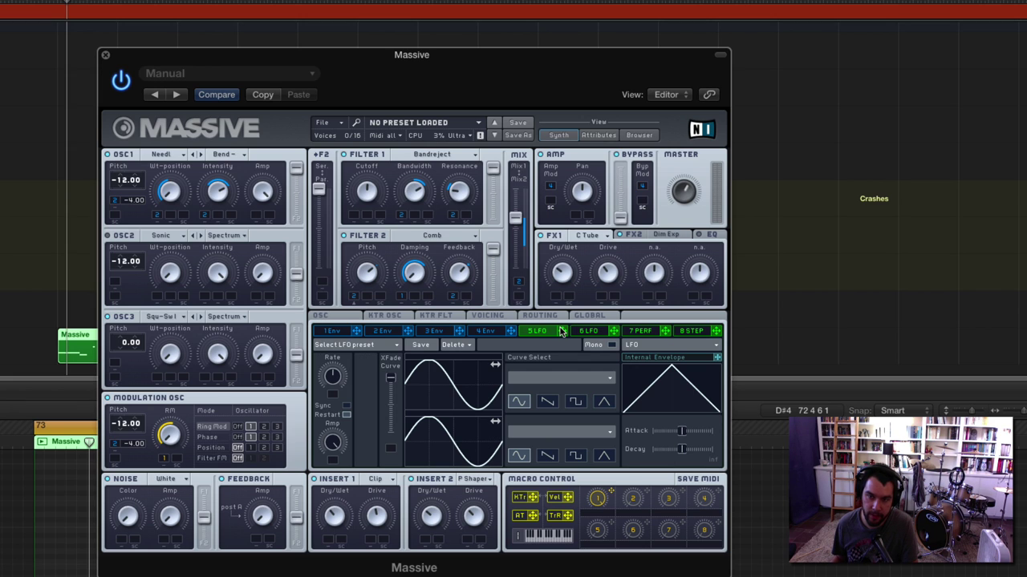
click(397, 331)
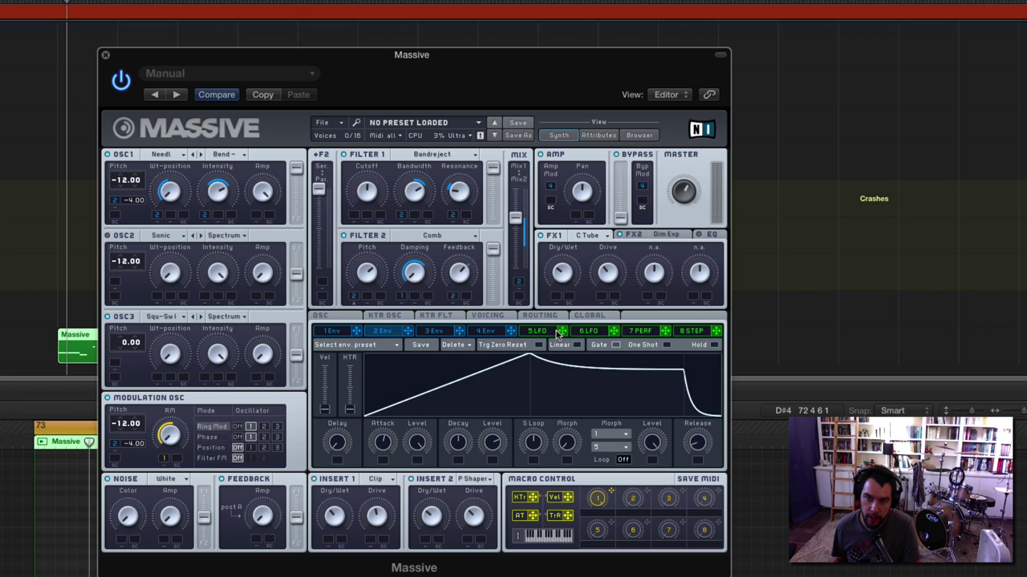
drag(492, 461, 492, 443)
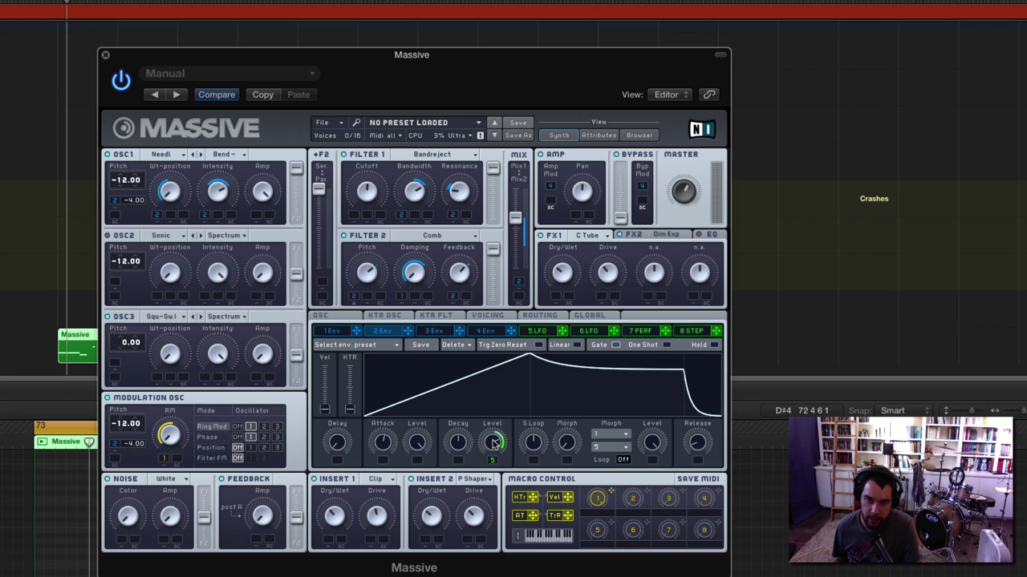
Step: Modulate envelope 1's decay level with LFO 5 and lower that level clearly
click(332, 331)
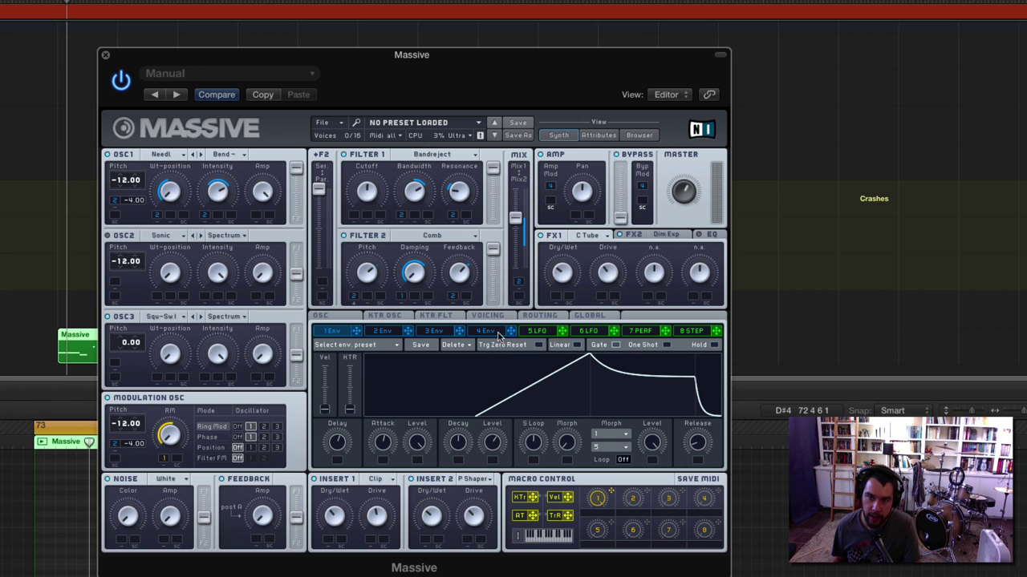
drag(559, 332, 495, 437)
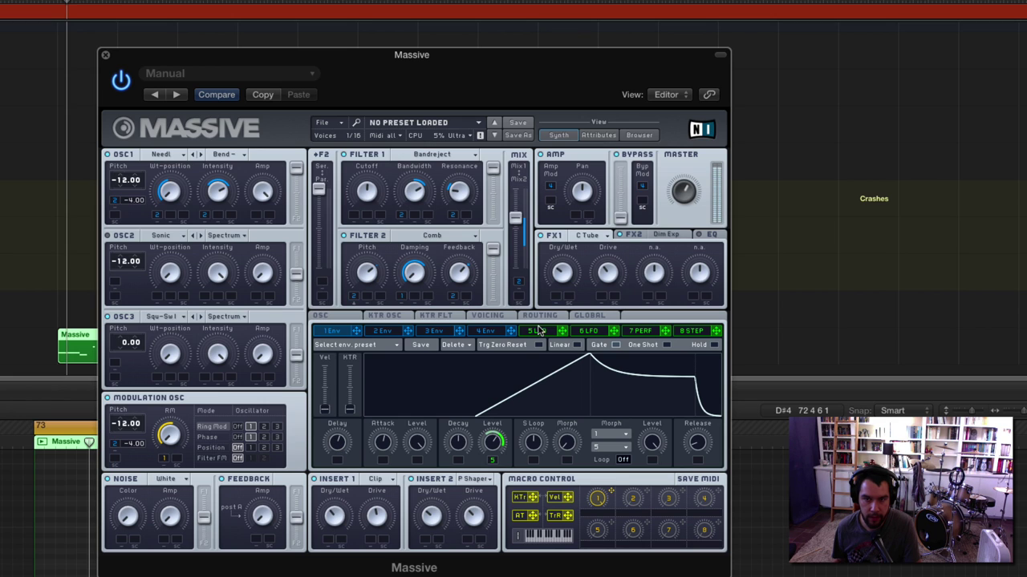
click(536, 330)
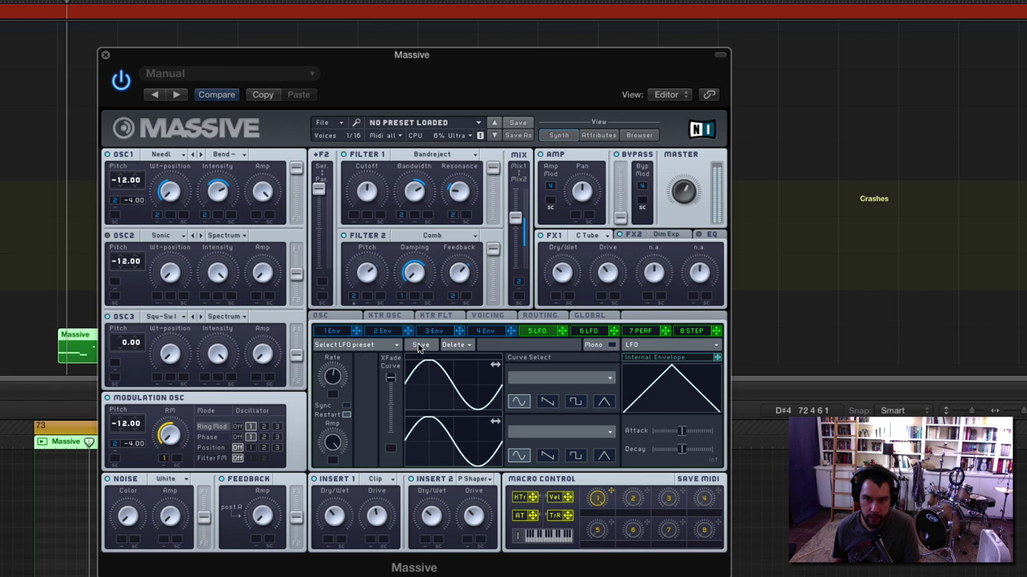
click(343, 333)
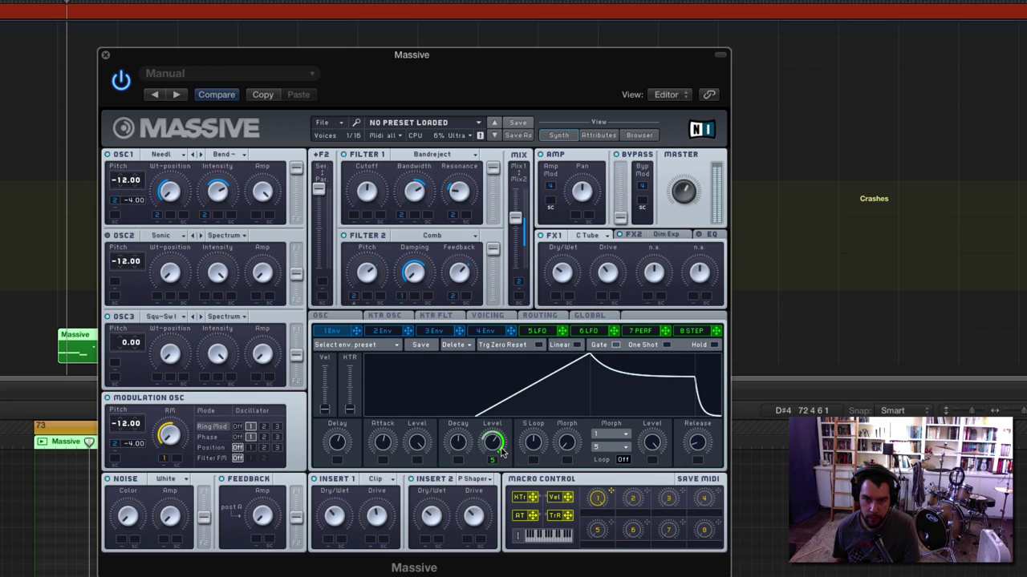
mouse_move(492, 445)
mouse_down()
mouse_move(491, 460)
mouse_move(494, 444)
mouse_up()
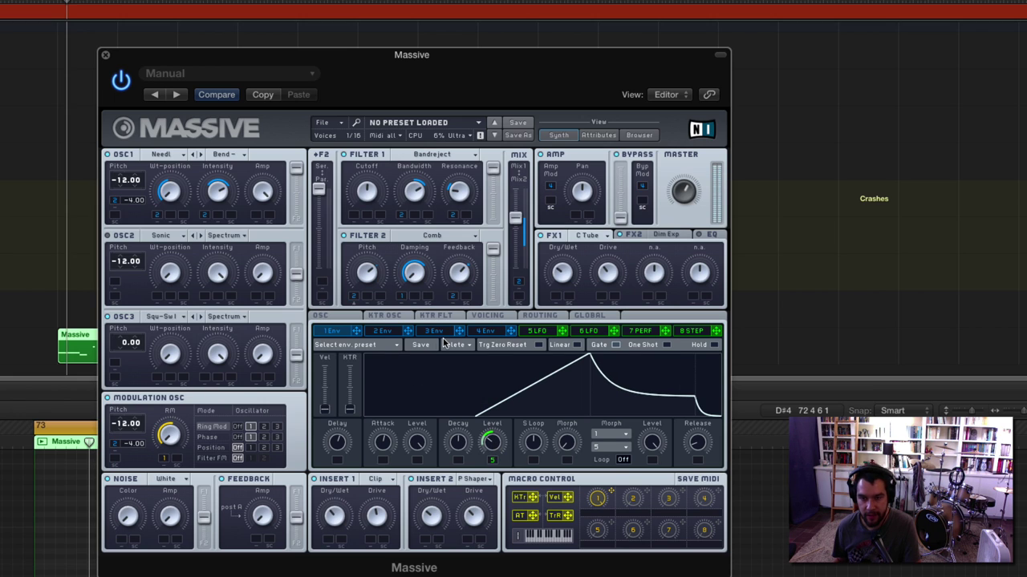
Step: Lower envelope 2's decay level slightly
click(538, 331)
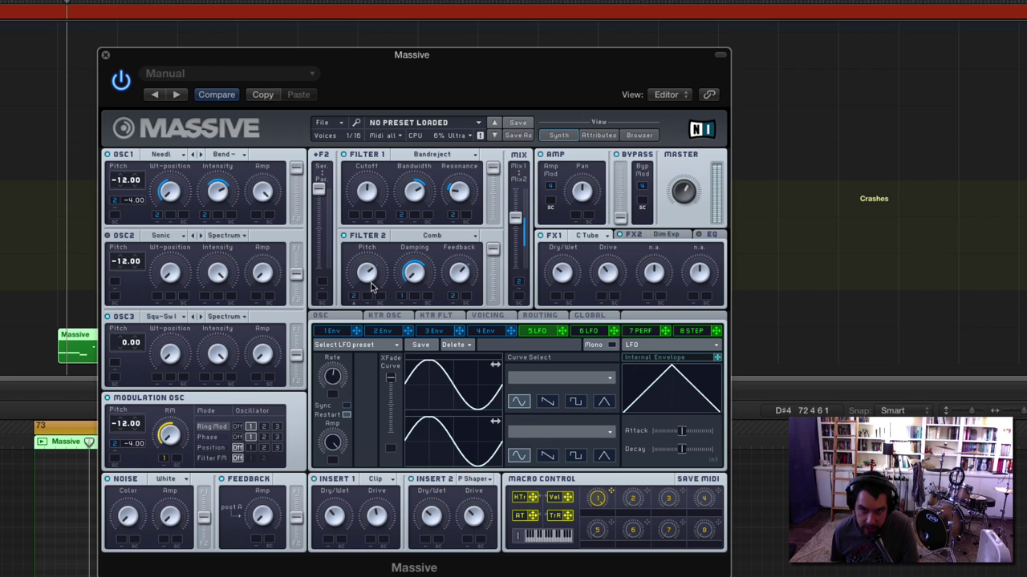
click(398, 332)
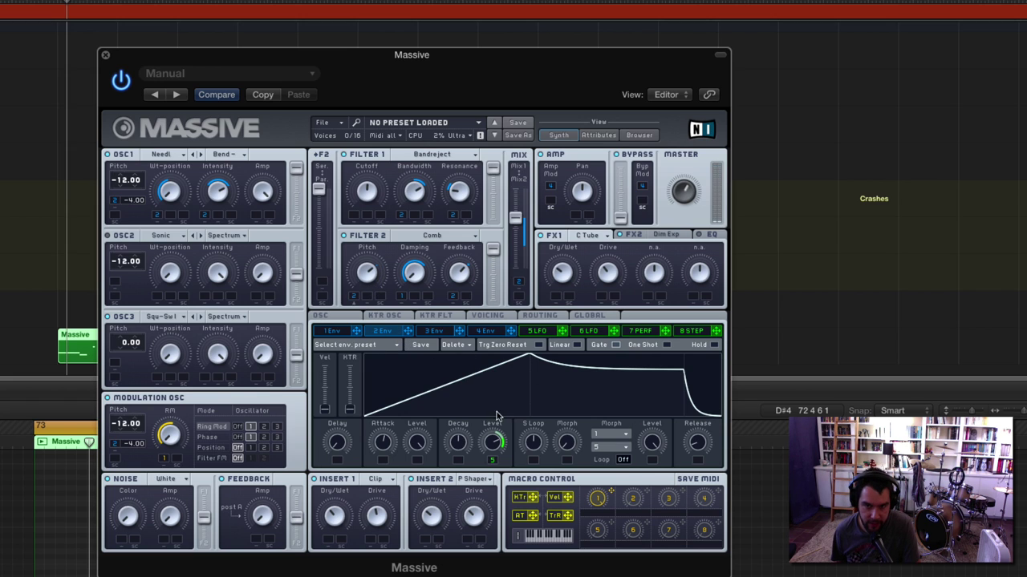
mouse_move(492, 444)
mouse_down()
mouse_move(493, 465)
mouse_move(498, 449)
mouse_up()
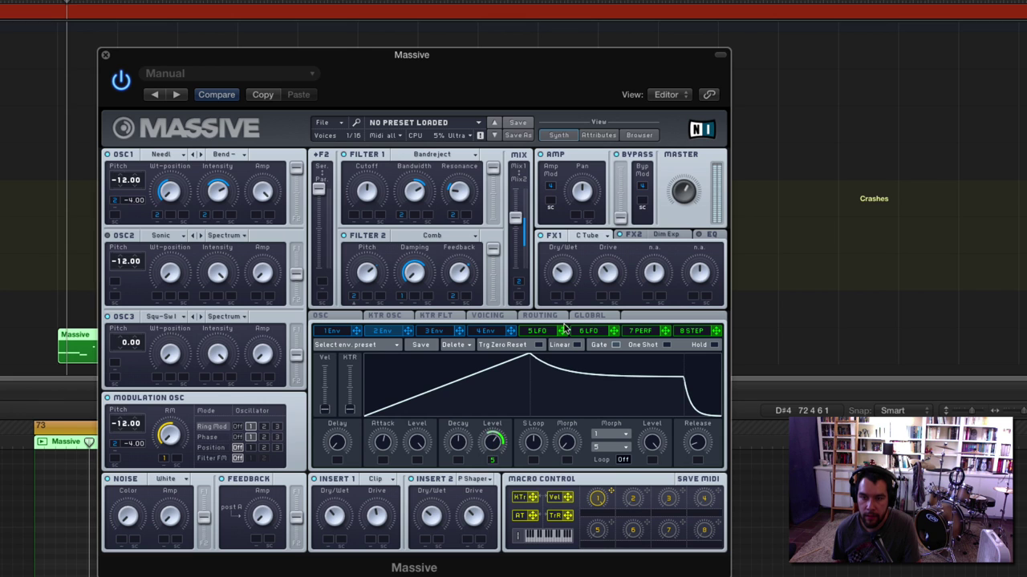
Step: Give LFO 5's upper curve a triangle shape shifted to start at its peak, and modulate the LFO rate with its internal envelope
click(555, 333)
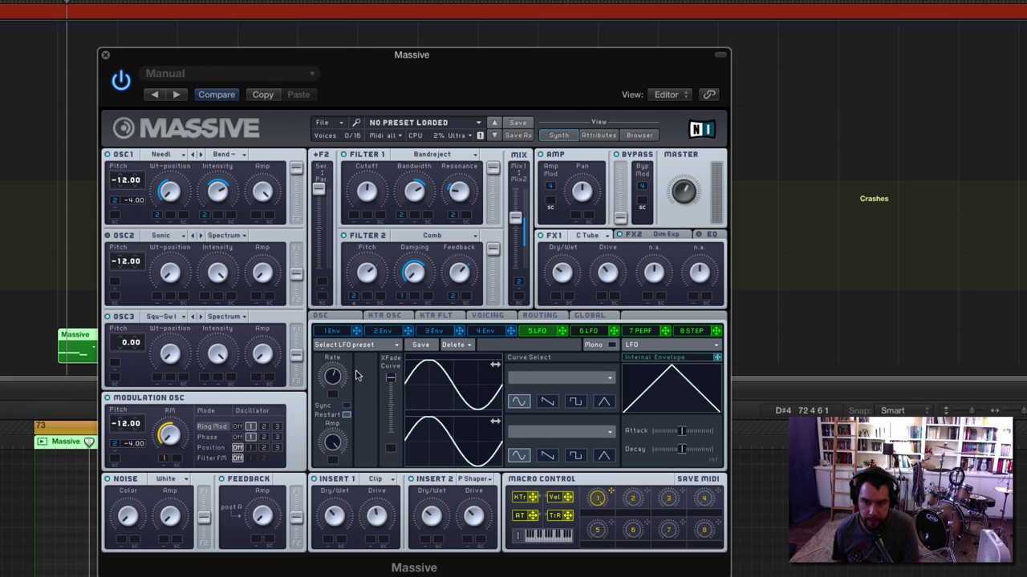
click(602, 404)
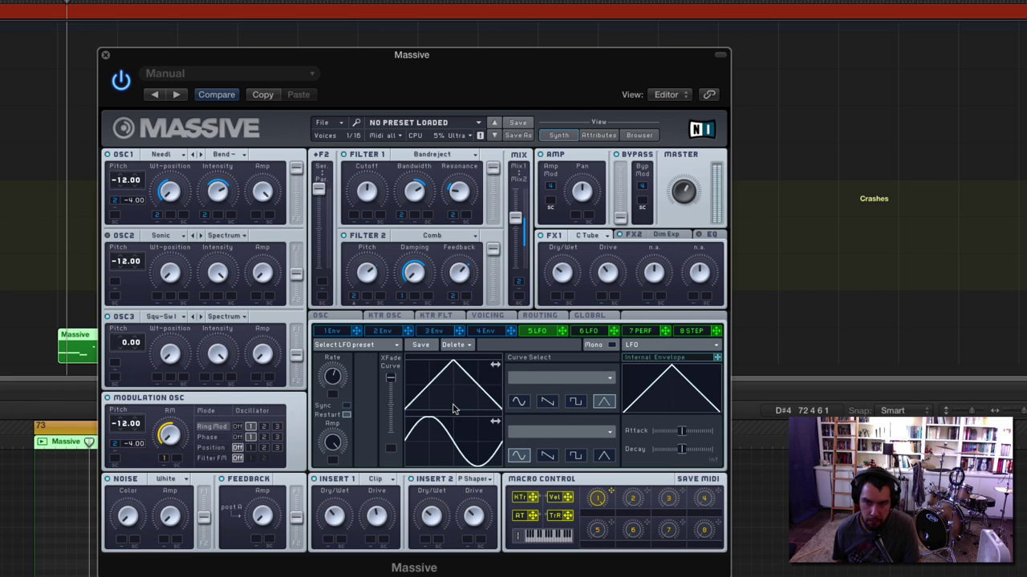
mouse_move(446, 403)
mouse_down()
mouse_move(428, 404)
mouse_move(450, 401)
mouse_move(437, 401)
mouse_up()
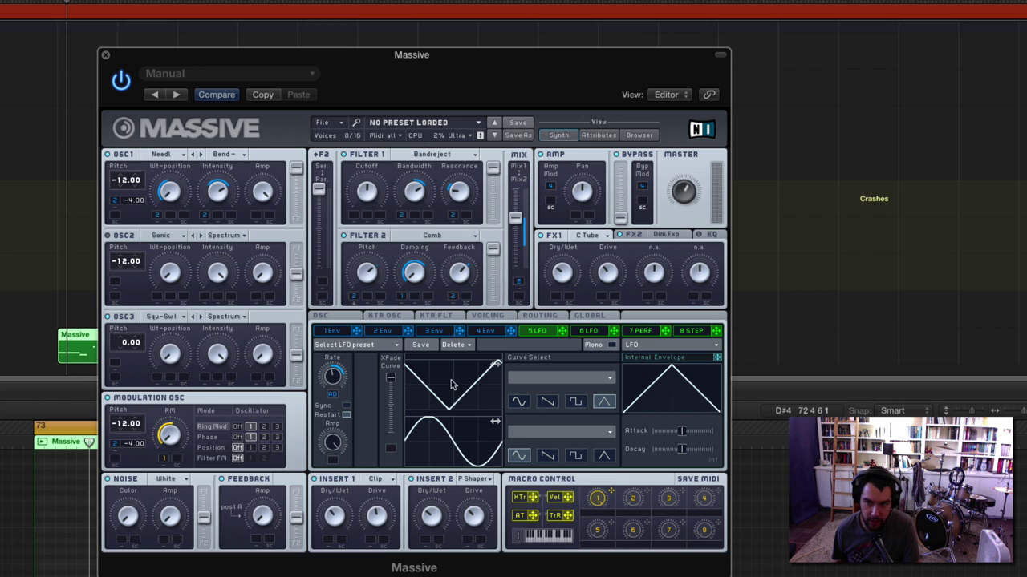
Step: Lengthen the attack and decay of LFO 5's internal envelope, keeping the attack slightly shorter than the decay
drag(681, 432, 703, 433)
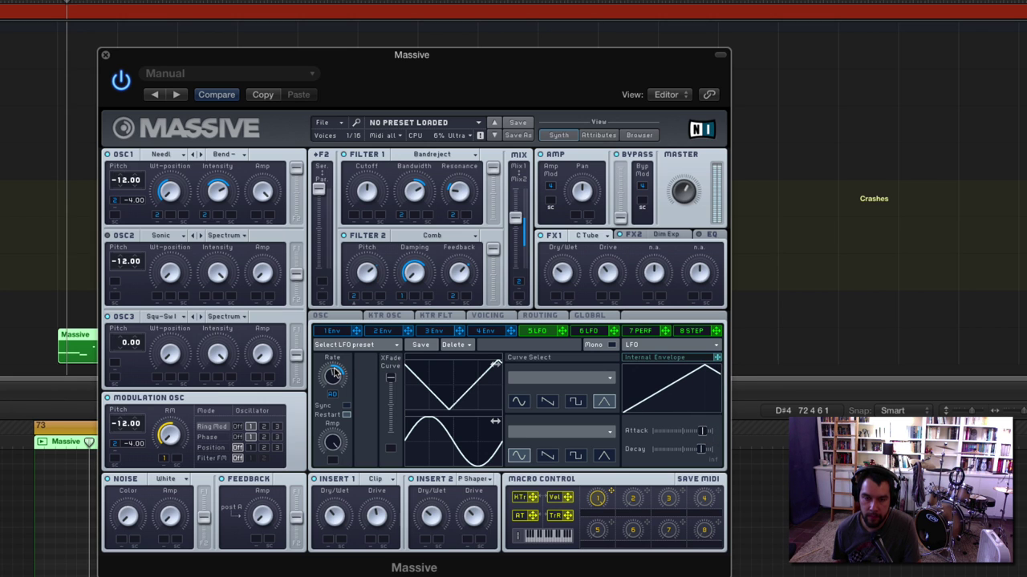
click(334, 398)
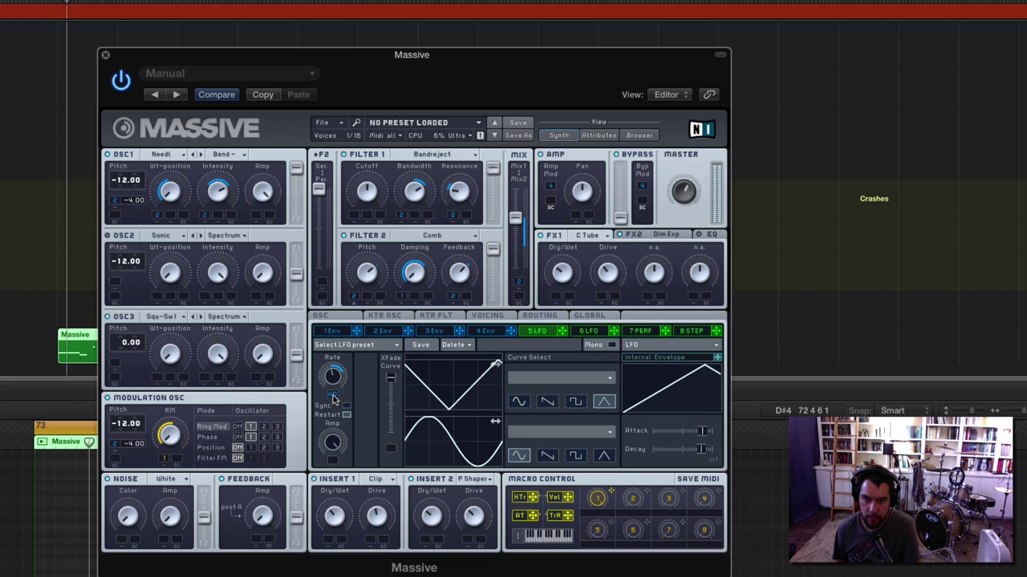
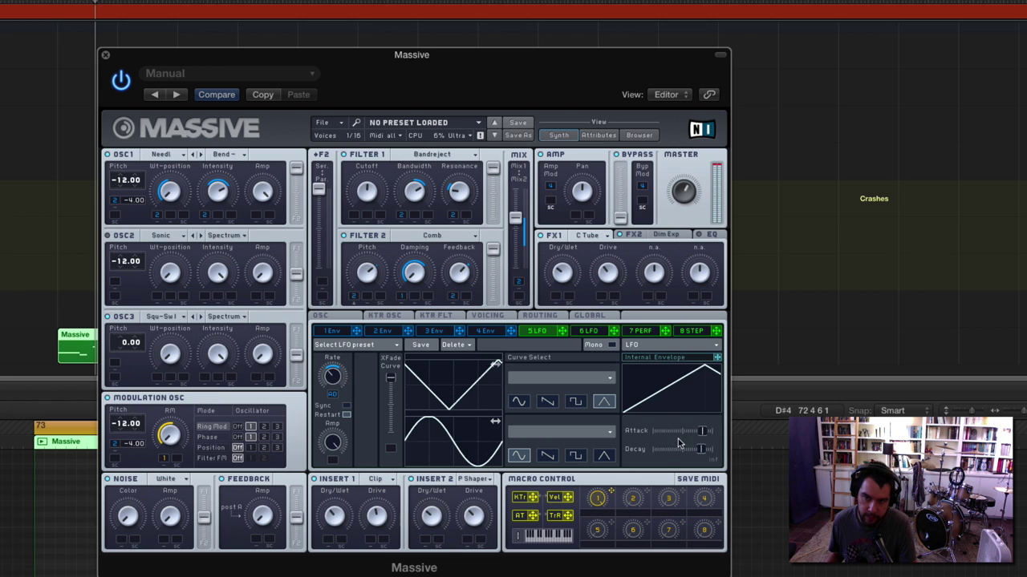
drag(704, 434, 695, 434)
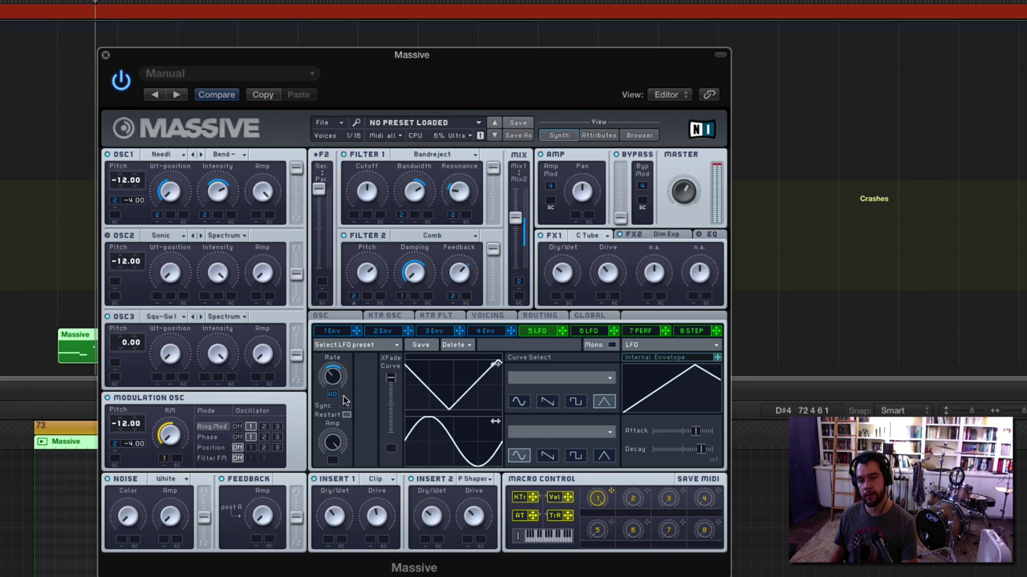
drag(702, 449, 700, 449)
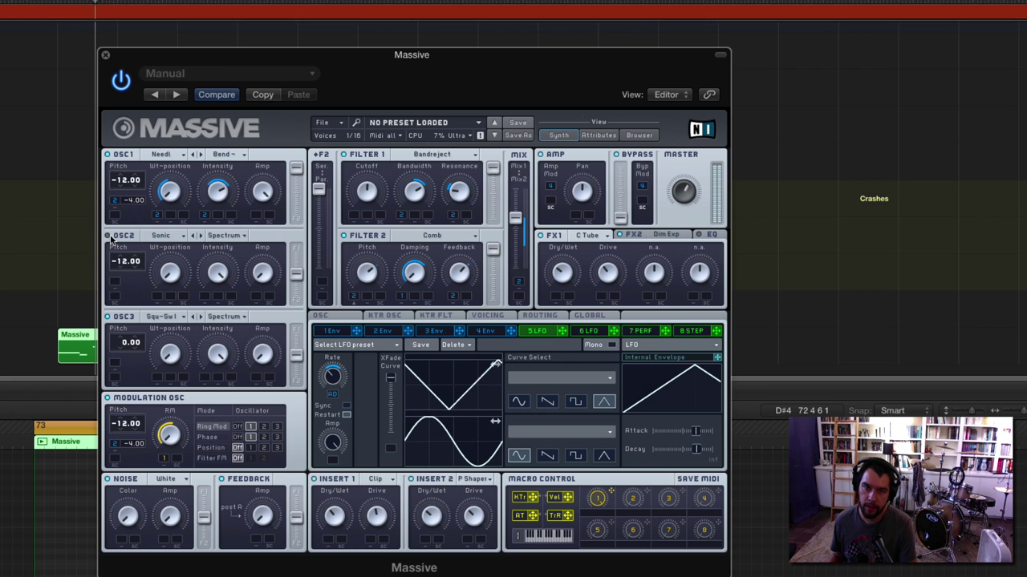
Step: Enable oscillator 2 with the Sin-Square wavetable in Bend - mode and set its pitch to 0.00
click(184, 238)
click(157, 256)
click(226, 236)
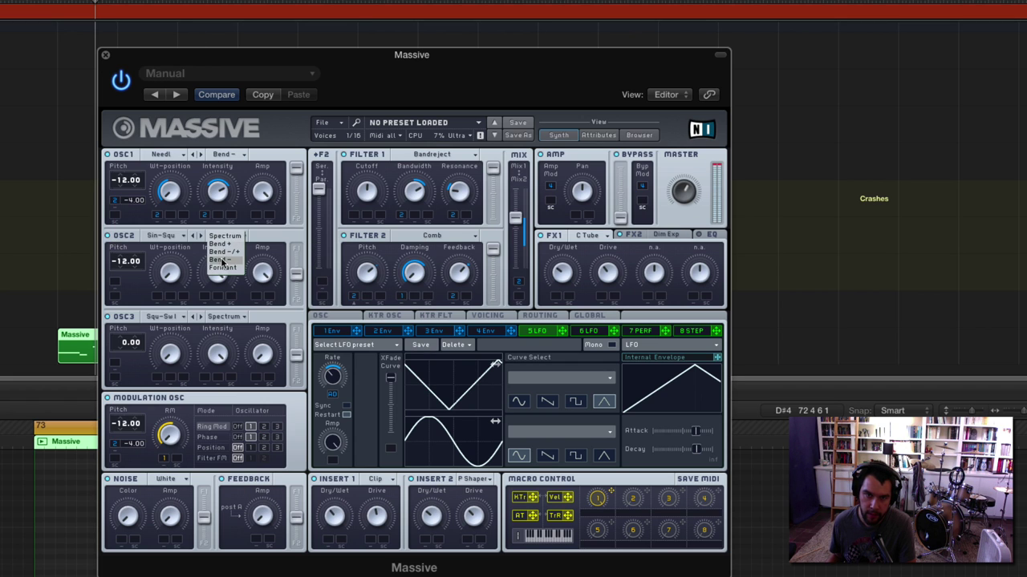
click(223, 261)
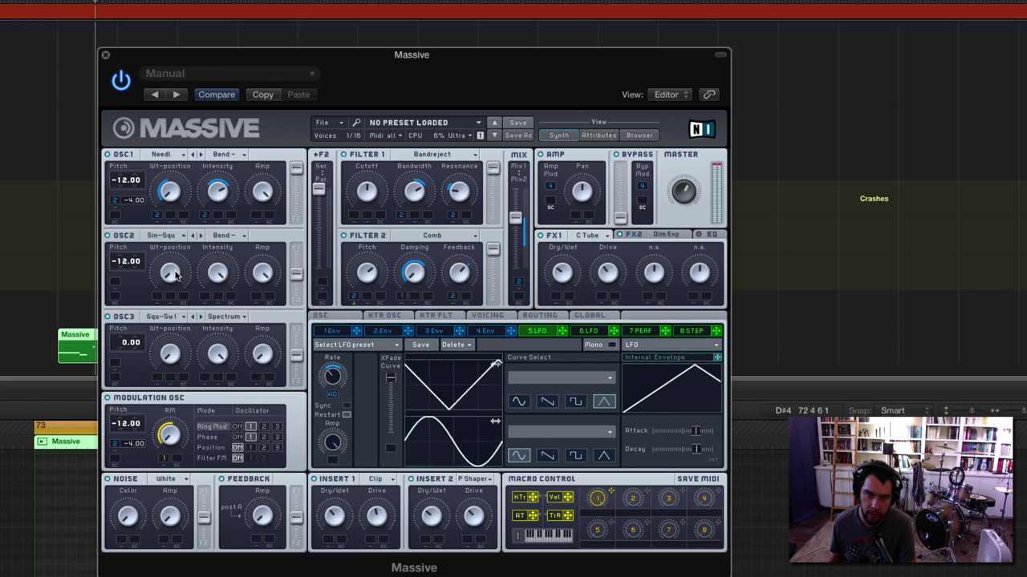
mouse_move(131, 259)
mouse_down()
mouse_move(130, 226)
mouse_move(133, 268)
mouse_up()
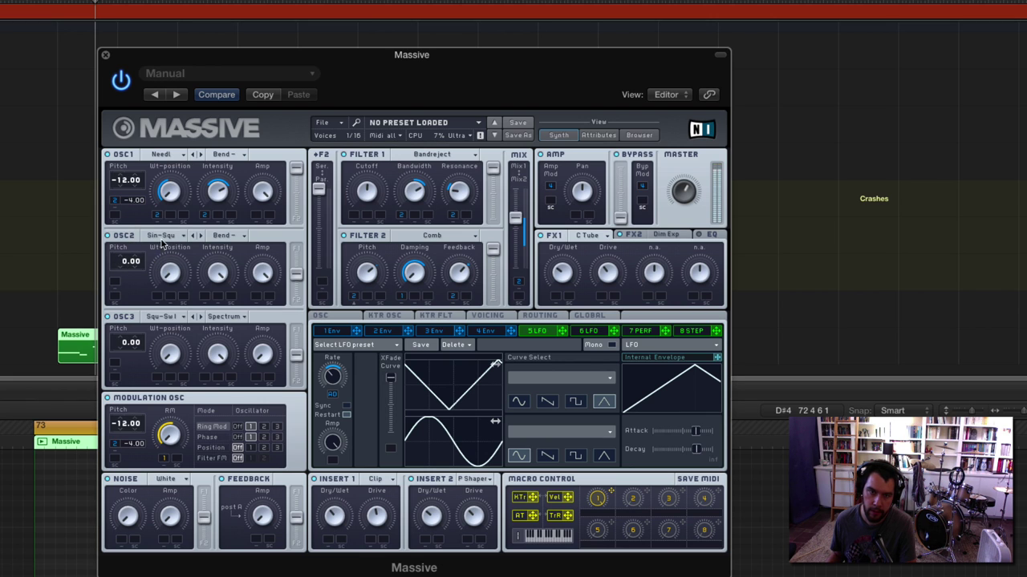
Step: Switch oscillator 2 to the Gentle Speech wavetable and return its pitch to 0.00 after trying a lower setting
click(164, 236)
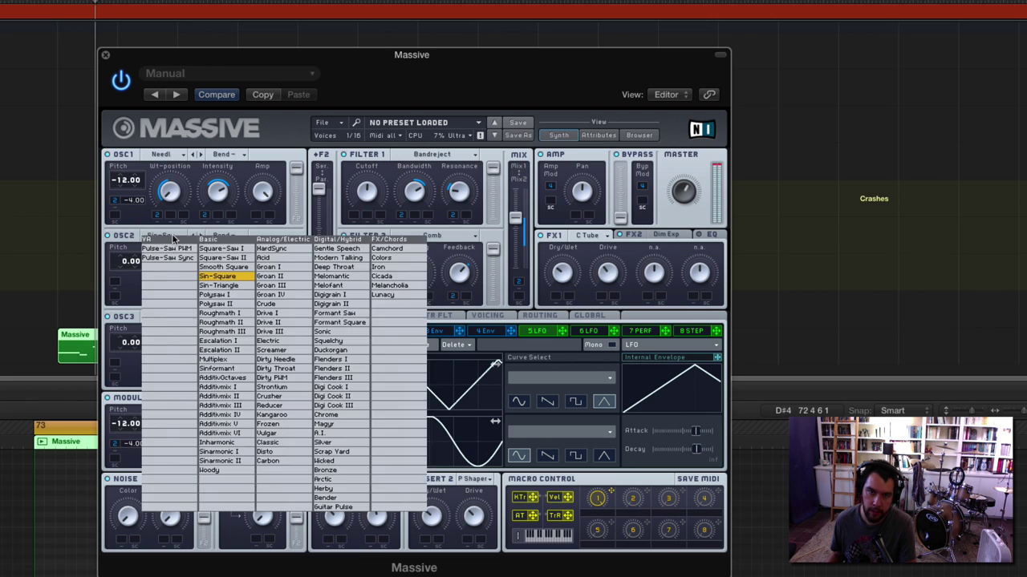
click(329, 252)
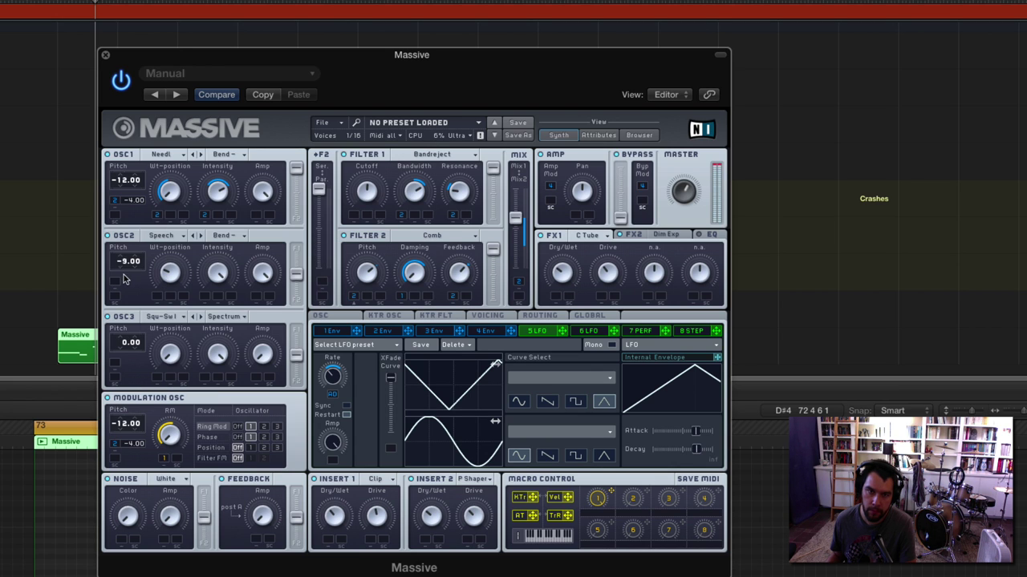
mouse_move(124, 278)
mouse_down()
mouse_move(135, 243)
mouse_move(136, 278)
mouse_up()
double_click(124, 268)
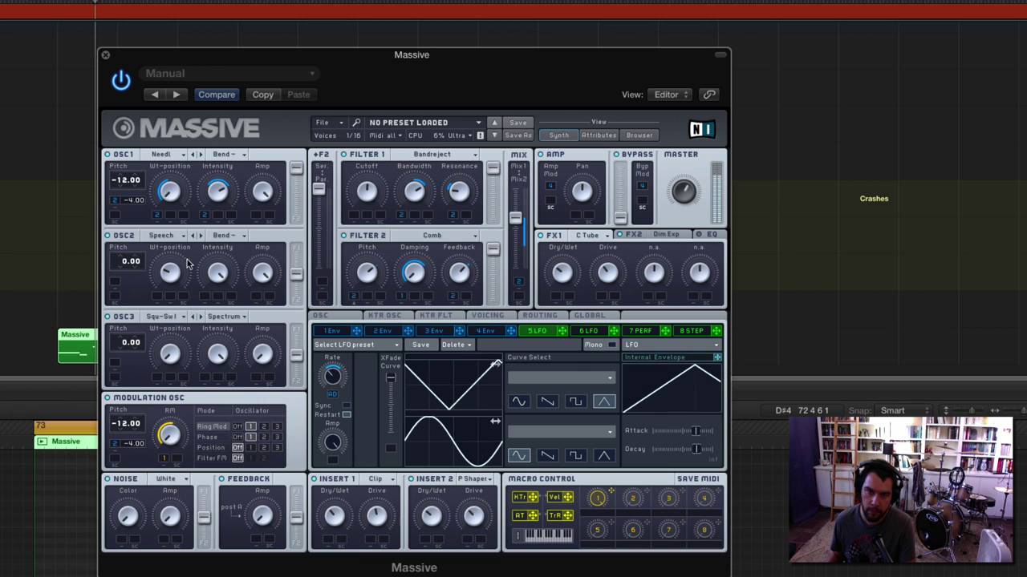
Step: Modulate oscillator 2's pitch by -4.00 and its amp with envelope 2, routing the oscillator more towards filter 1
drag(407, 332, 132, 287)
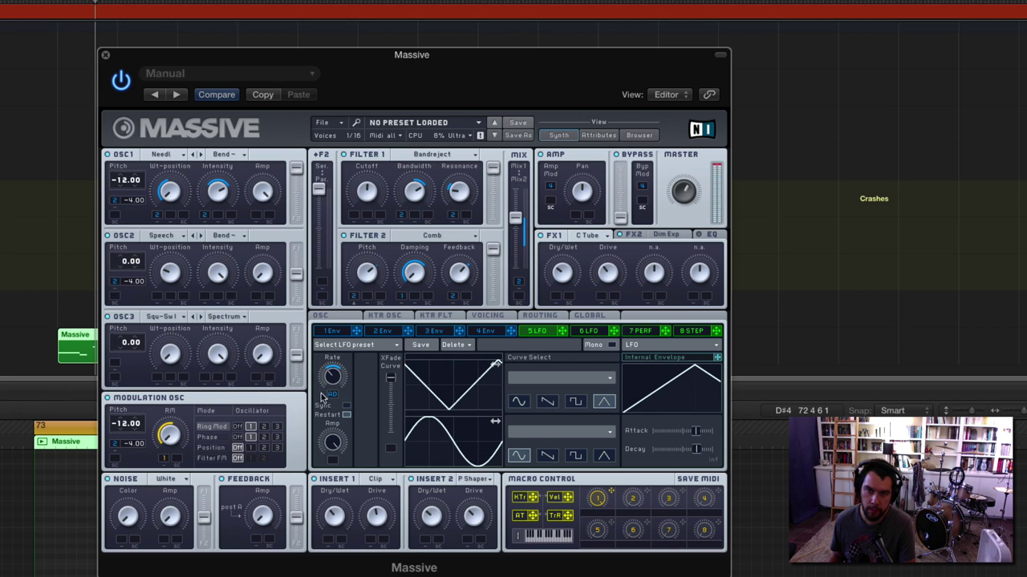
drag(408, 332, 249, 206)
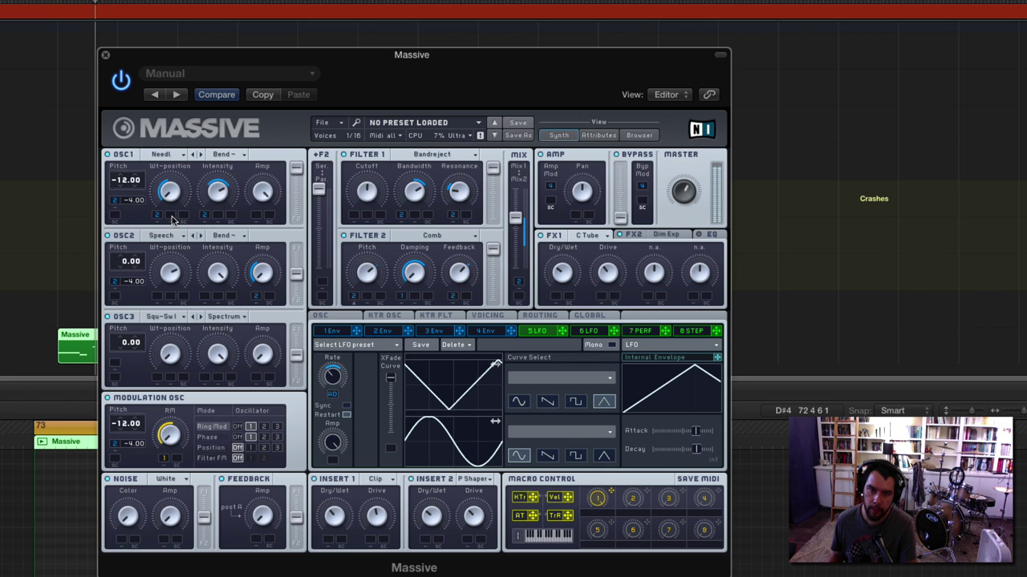
drag(293, 305, 271, 273)
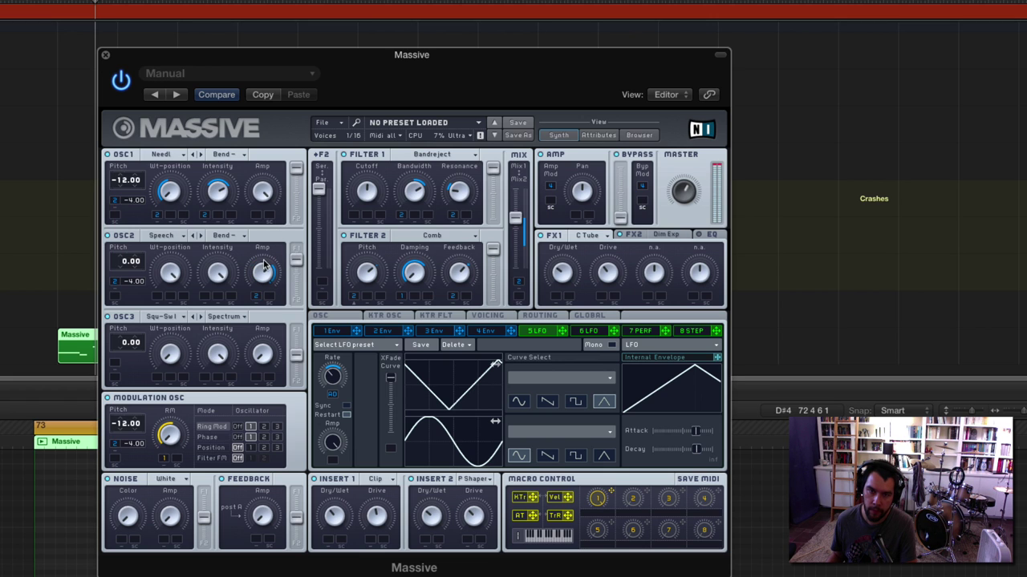
Step: Change oscillator 2 to Bend + mode and set its pitch to -12.00
click(241, 236)
click(239, 237)
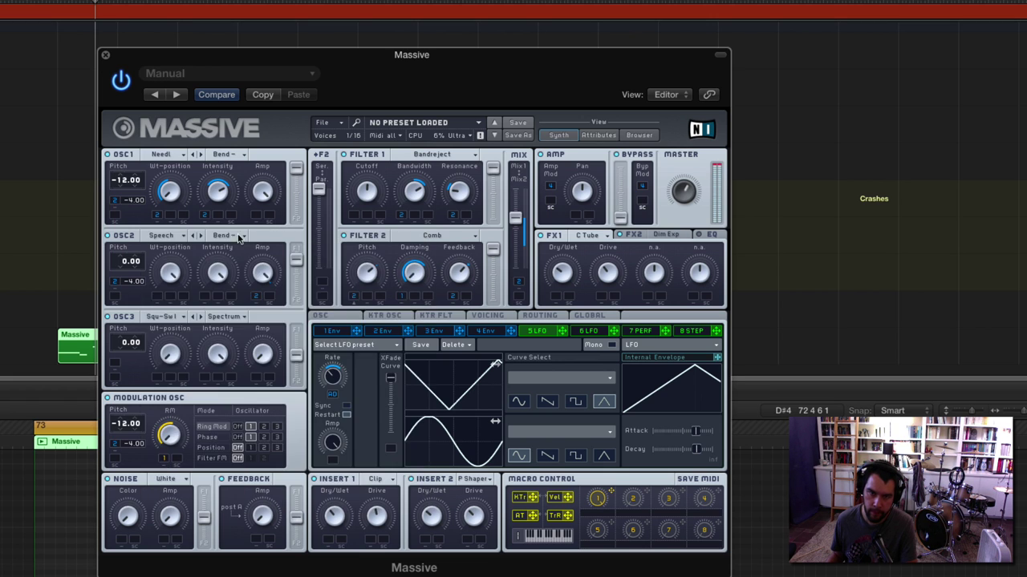
click(238, 237)
click(233, 251)
drag(129, 261, 125, 275)
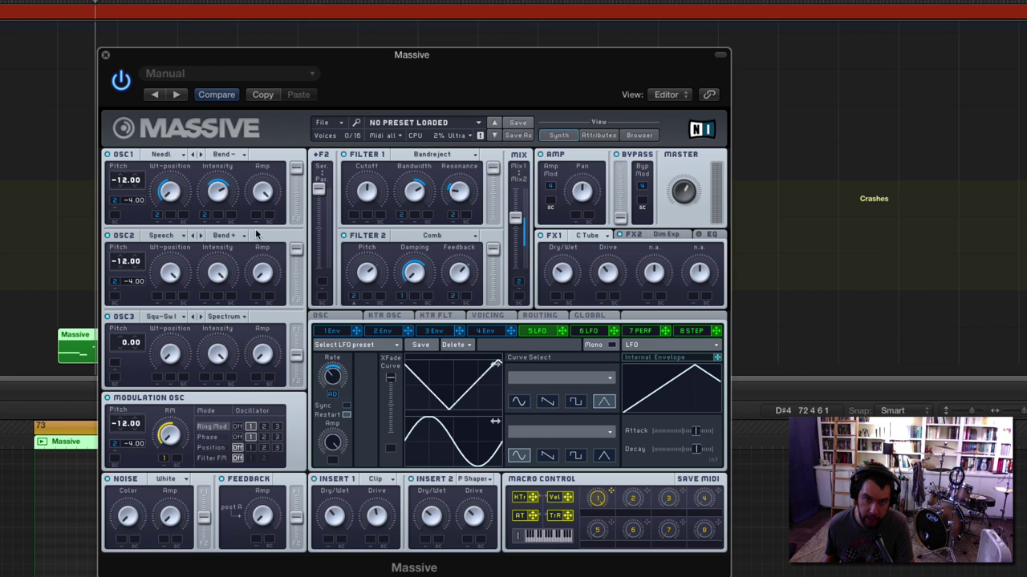
Step: Switch oscillator 2 to the Modern Talking wavetable and try it in Bend - mode
click(201, 235)
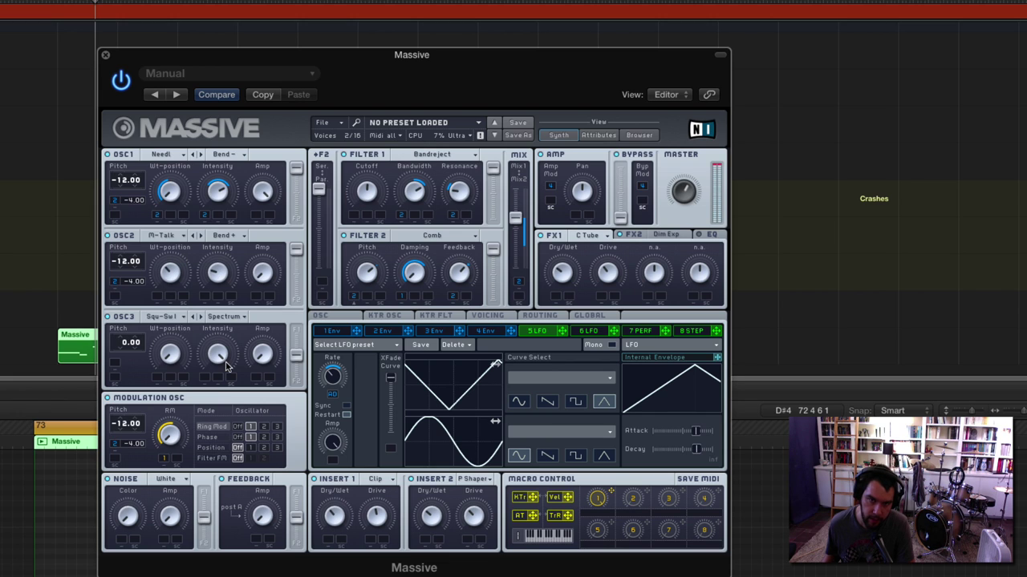
click(225, 236)
click(219, 259)
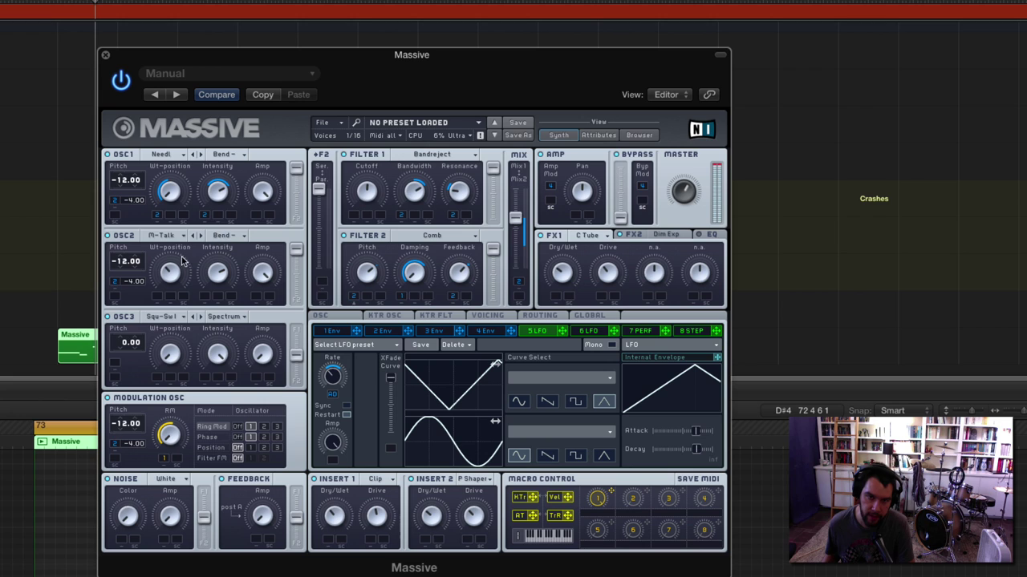
Step: Reset oscillator 2's pitch to 0.00 and turn its amp all the way down
super+click(128, 262)
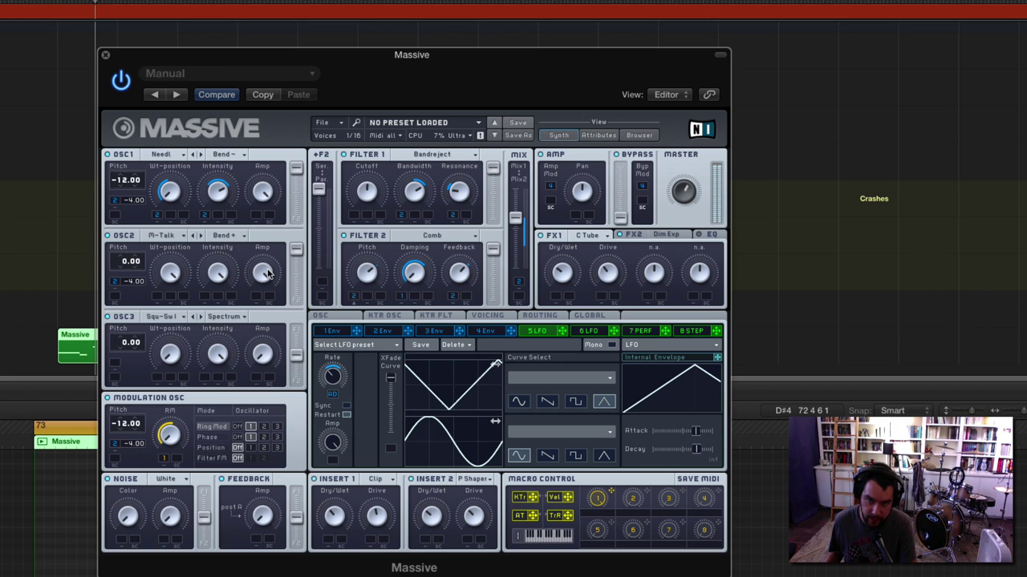
drag(268, 273, 266, 278)
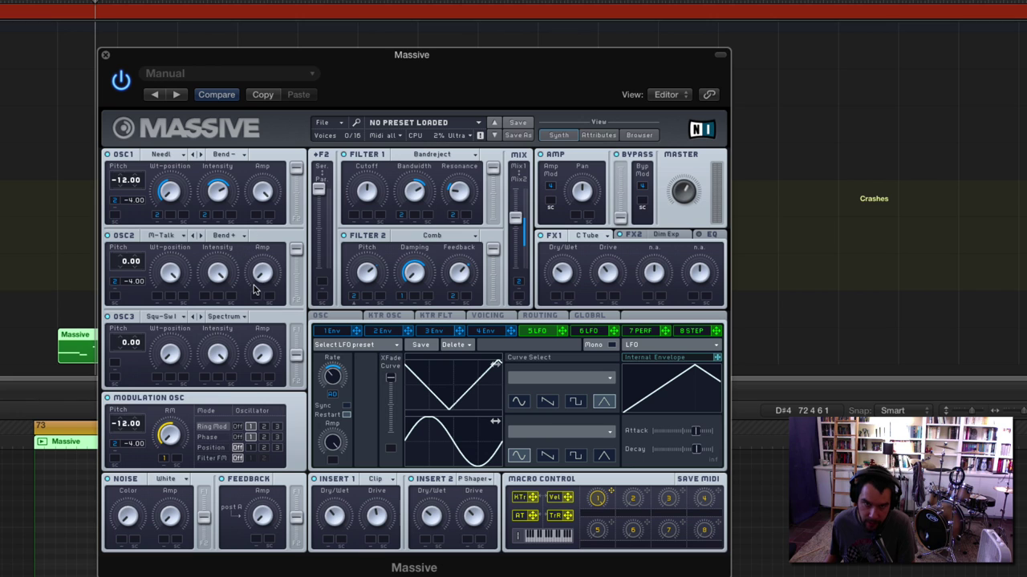
Step: Try envelope 1 on oscillator 2's amp, and replace it with envelope 2 modulating the amp over its full range
click(388, 332)
click(427, 331)
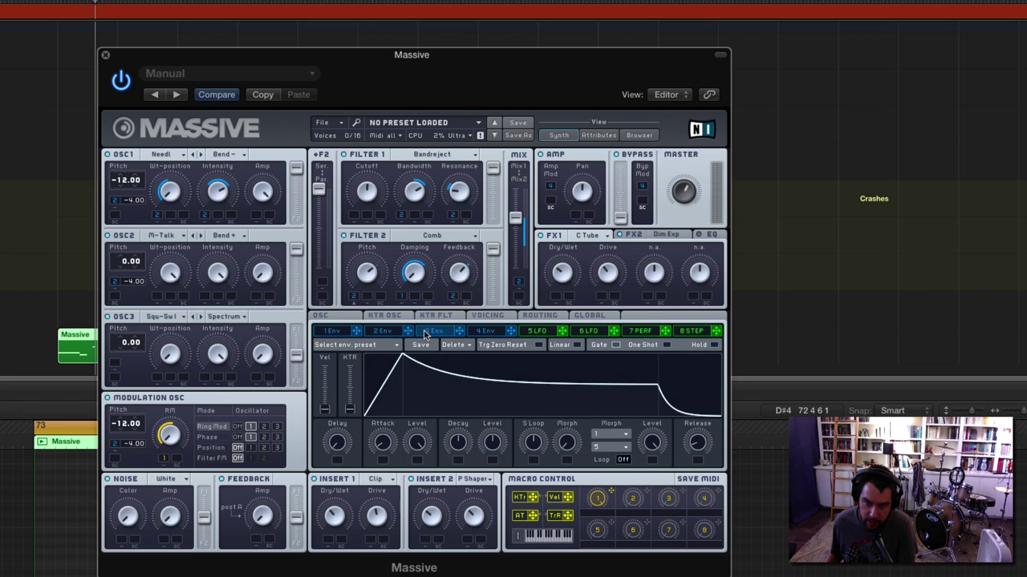
click(346, 332)
drag(359, 335, 256, 282)
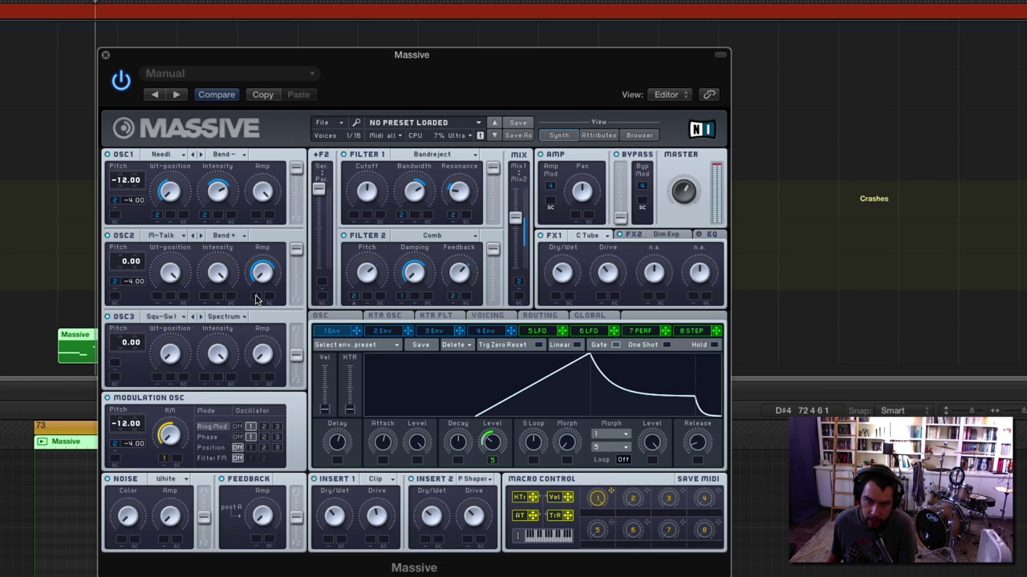
drag(258, 296, 259, 301)
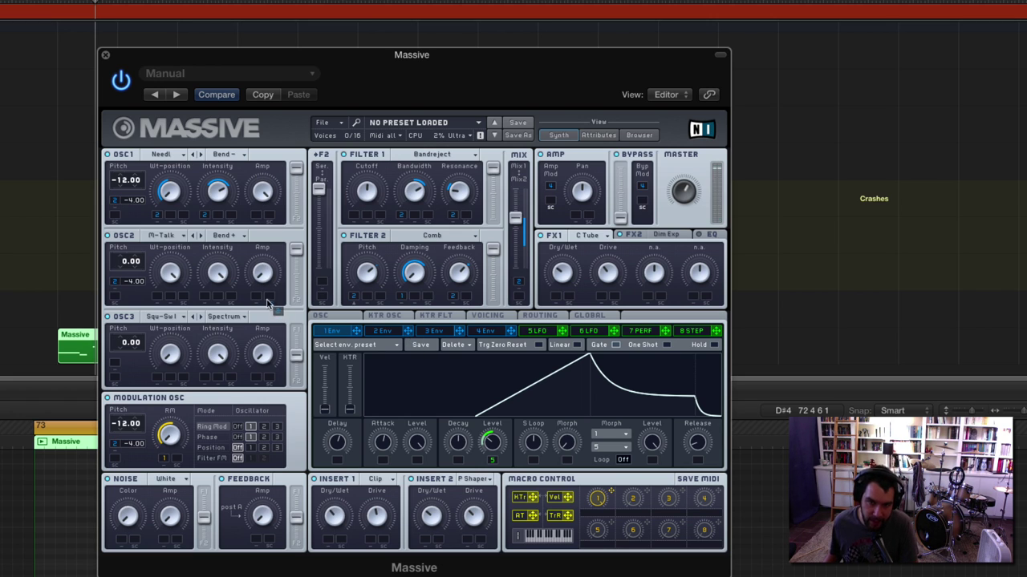
drag(257, 297, 257, 265)
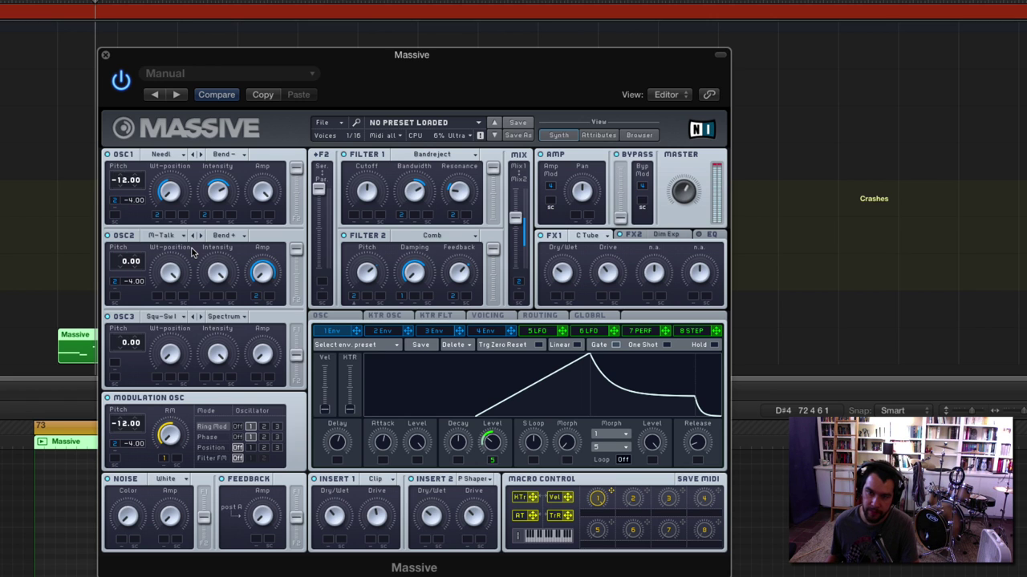
Step: Assign macro 2 to LFO 5's amp and label macros 1 and 2 Atk/SC and Movement
click(530, 331)
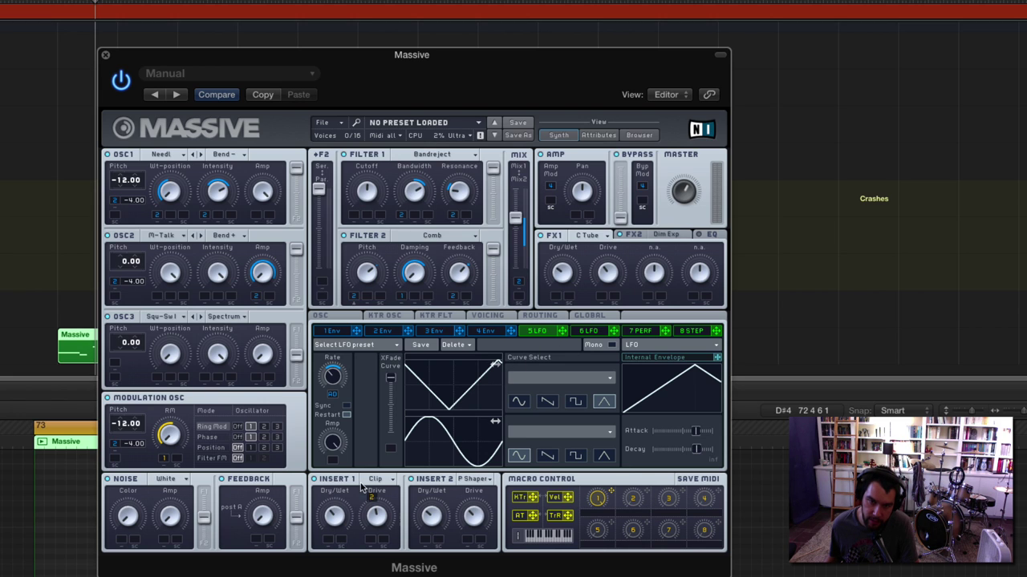
drag(361, 487, 332, 457)
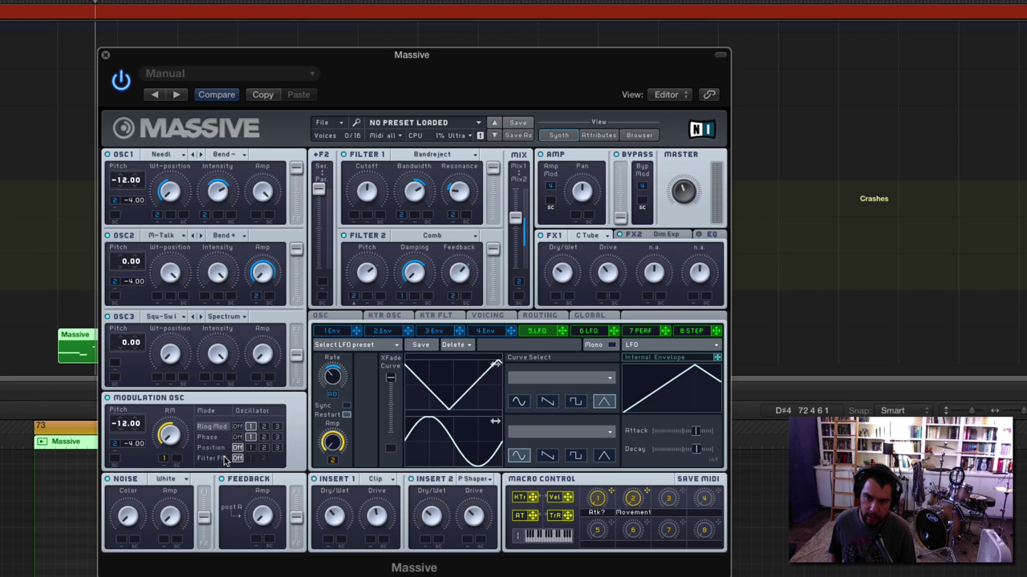
text(/SC)
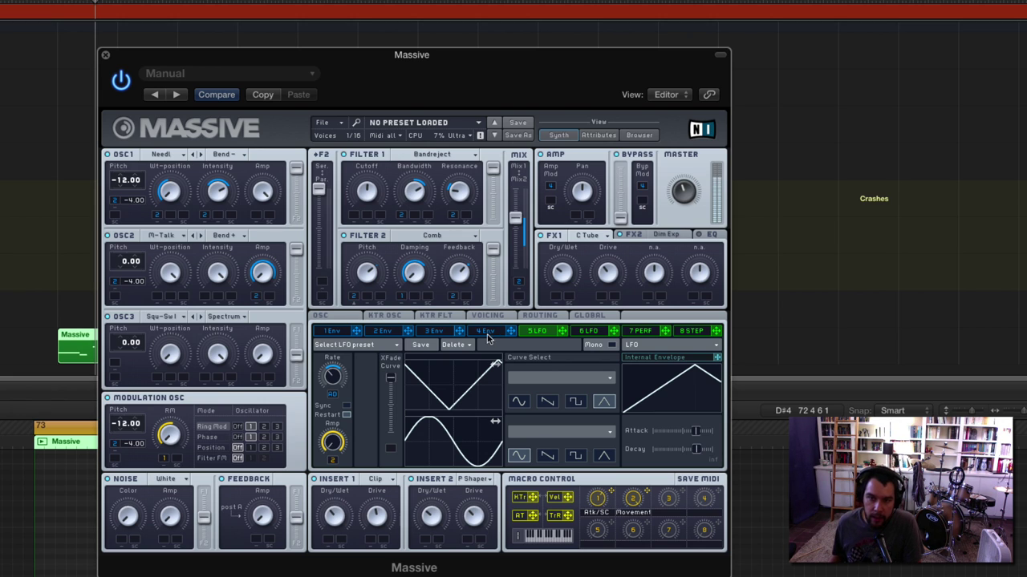
Step: Compare envelopes 1, 2 and 3, paying attention to their level settings and the LFO modulation on envelope 2's decay level
click(395, 332)
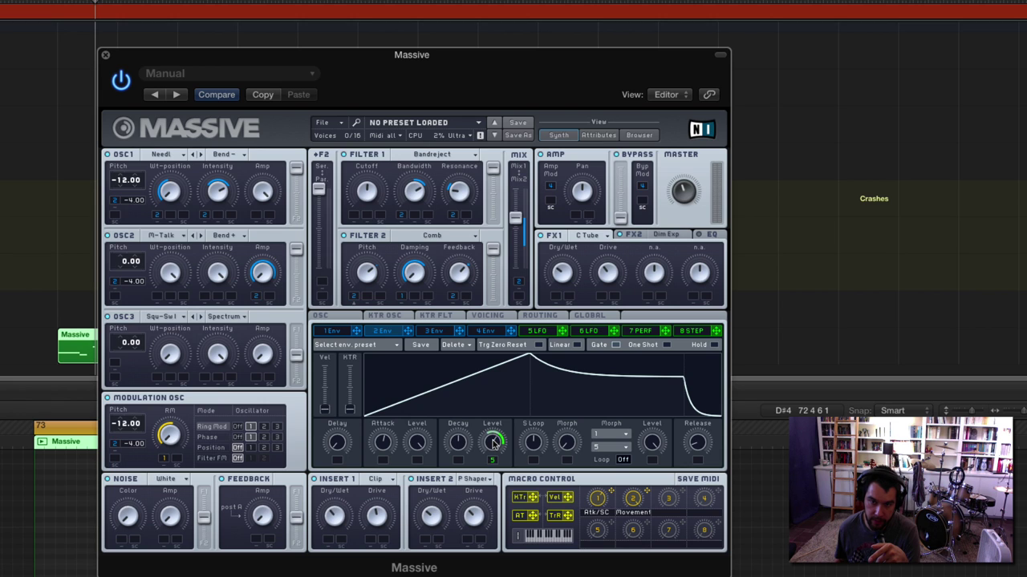
click(434, 332)
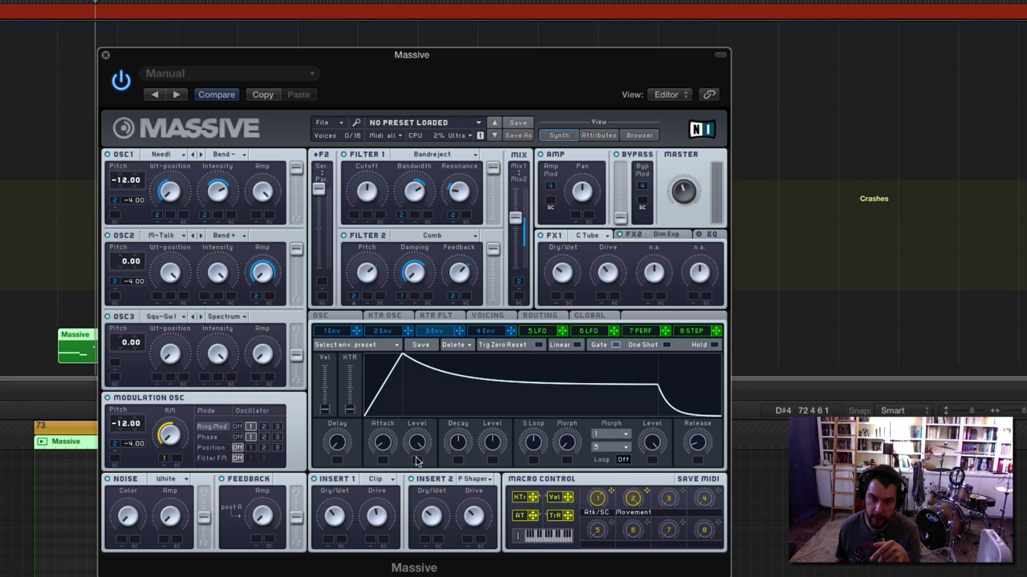
click(492, 442)
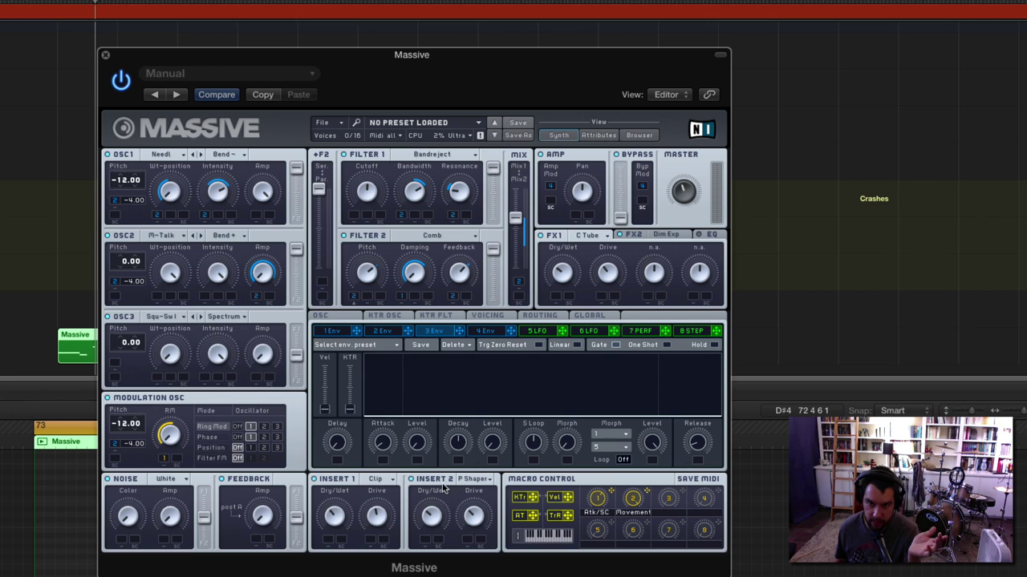
click(324, 334)
click(375, 333)
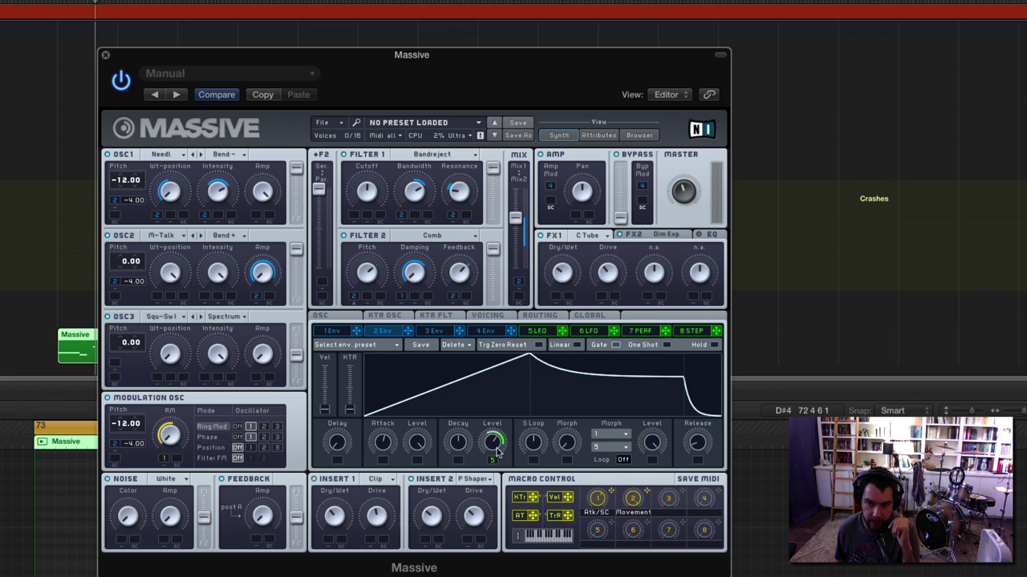
Step: Modulate the pitch of oscillator 1, oscillator 2 and the modulation oscillator by 12.00 with performer 7
click(639, 331)
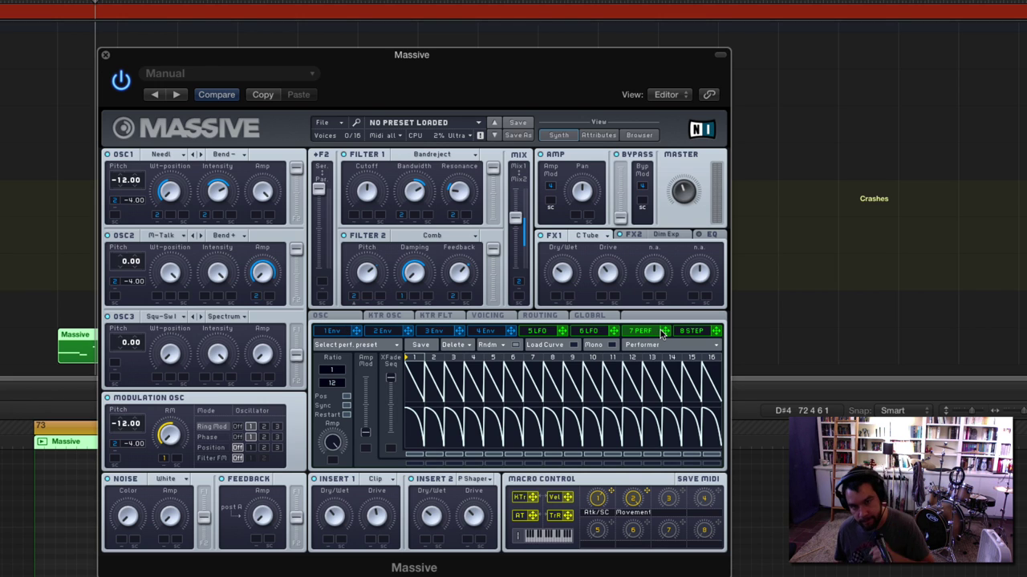
drag(664, 330, 114, 215)
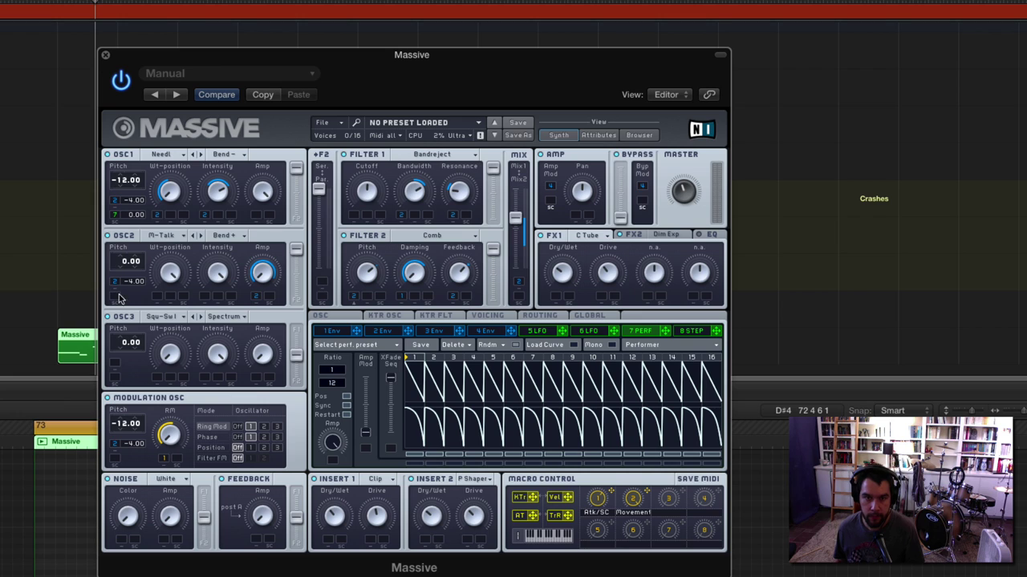
drag(664, 331, 115, 298)
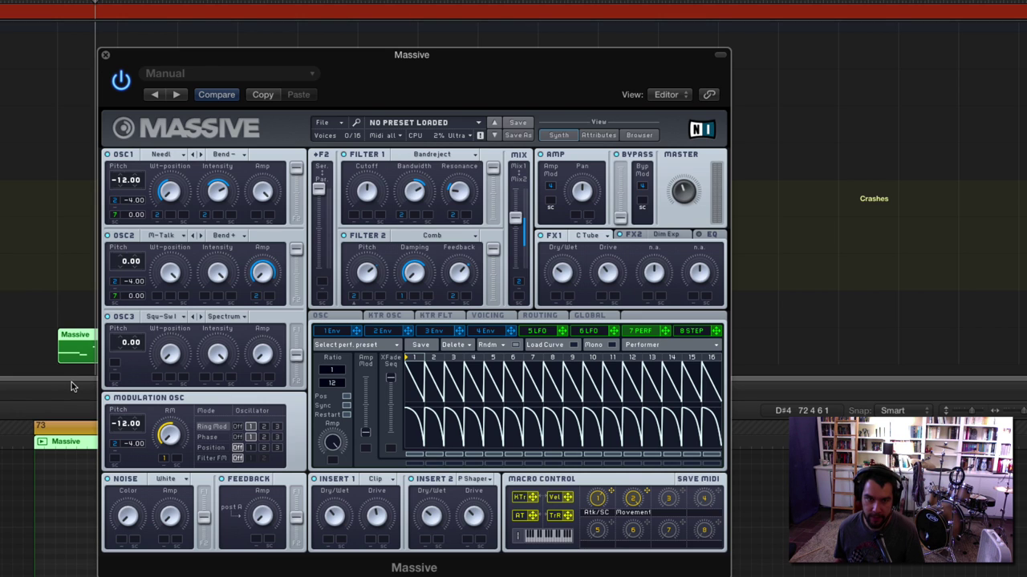
drag(71, 386, 132, 216)
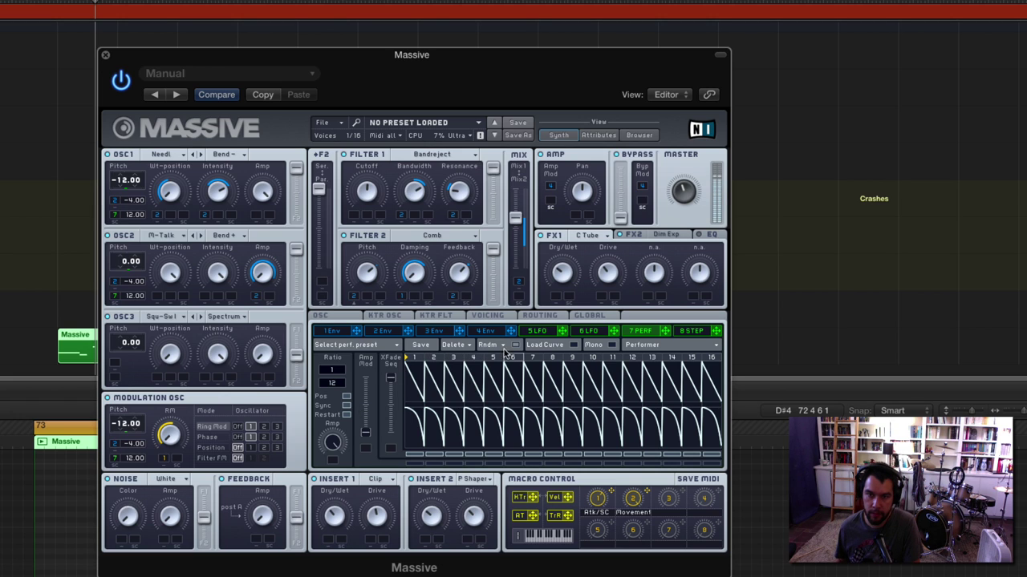
Step: Paint rising saw curves across performer 7's upper row and turn off its sync
mouse_move(470, 381)
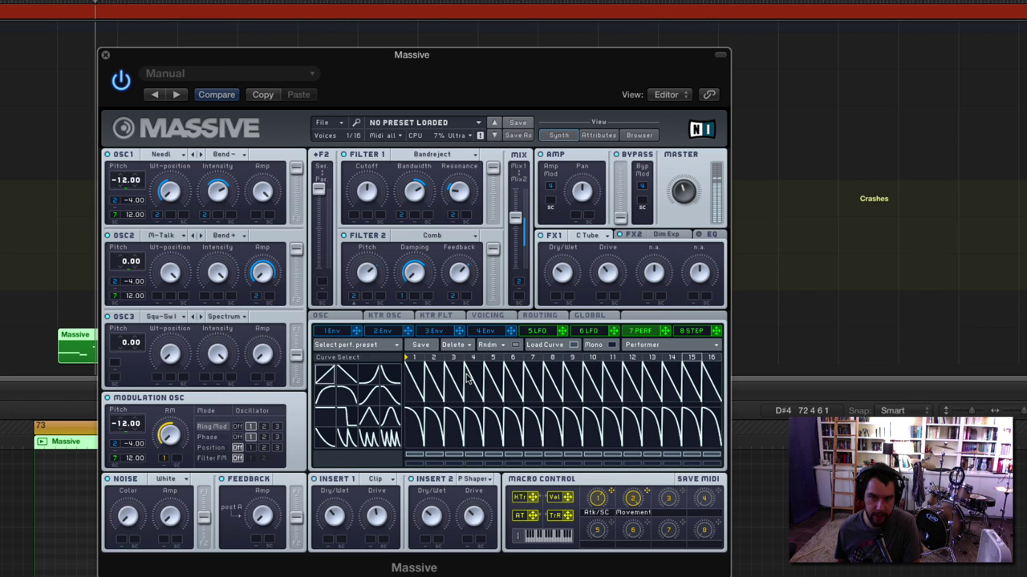
click(325, 375)
drag(410, 377, 749, 337)
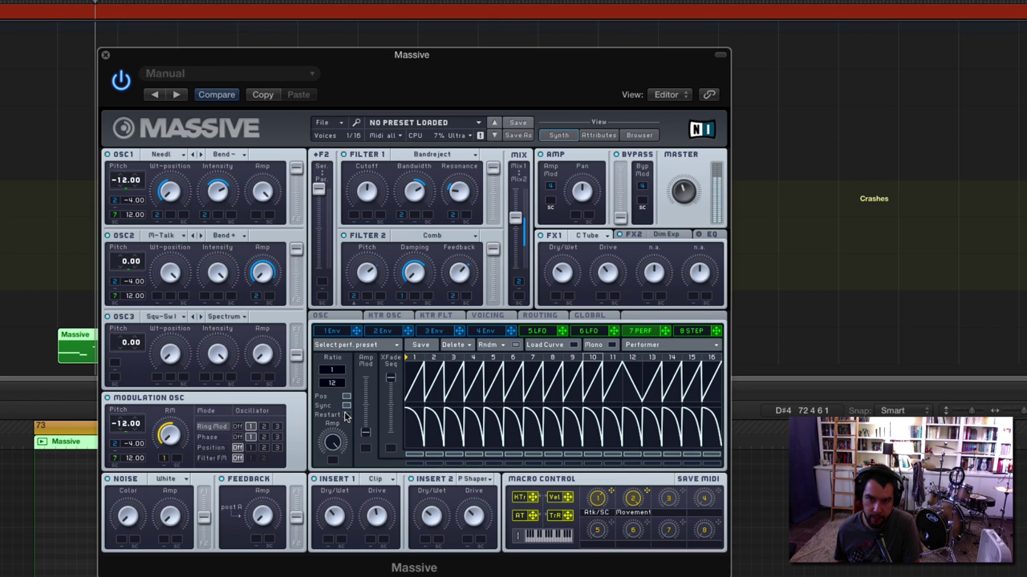
click(347, 406)
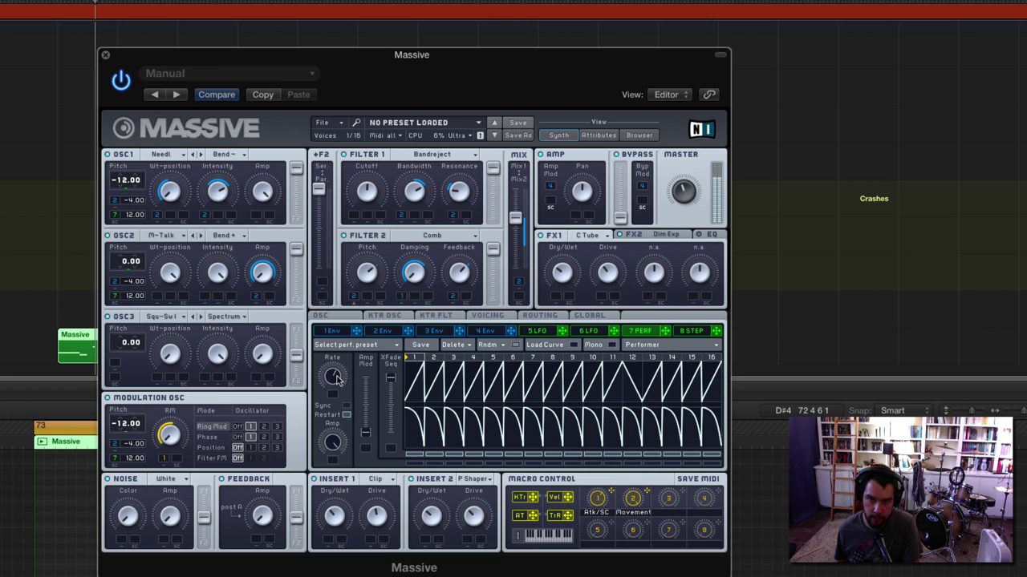
Step: Load different curve shapes into performer 7's first few upper-row steps and limit its pattern to five steps
click(572, 348)
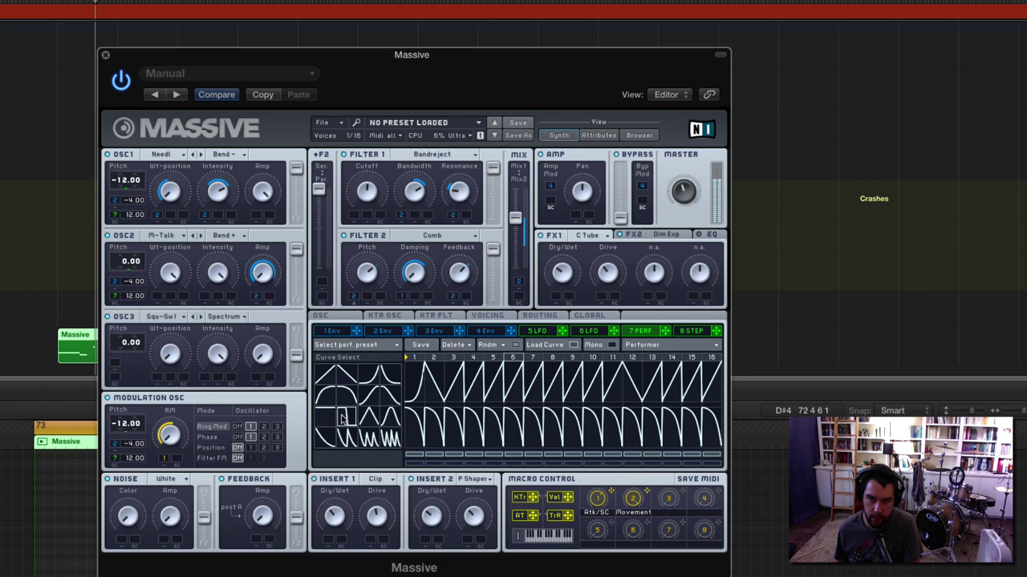
drag(328, 407, 460, 365)
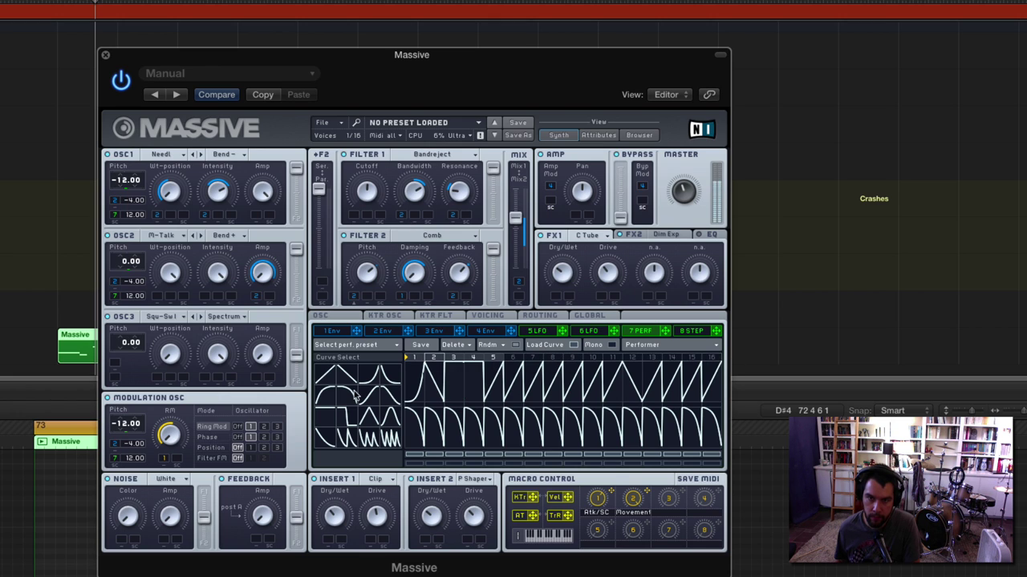
drag(390, 401, 471, 383)
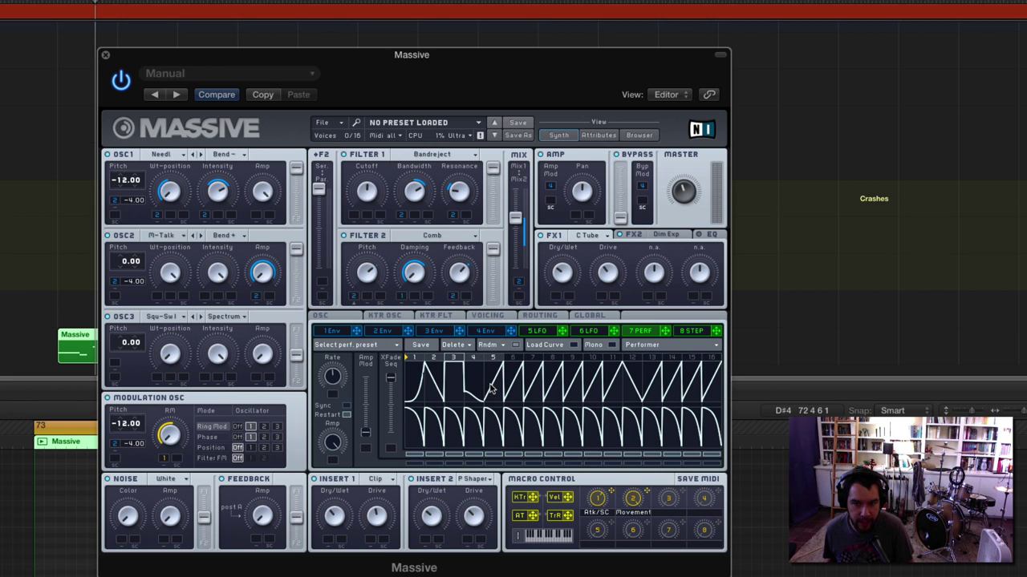
Step: Make macro 3 the sidechain for the pitch modulation of oscillators 1 and 2 and the modulation oscillator, and label it Pitch'r
drag(680, 493, 115, 458)
drag(115, 298, 114, 215)
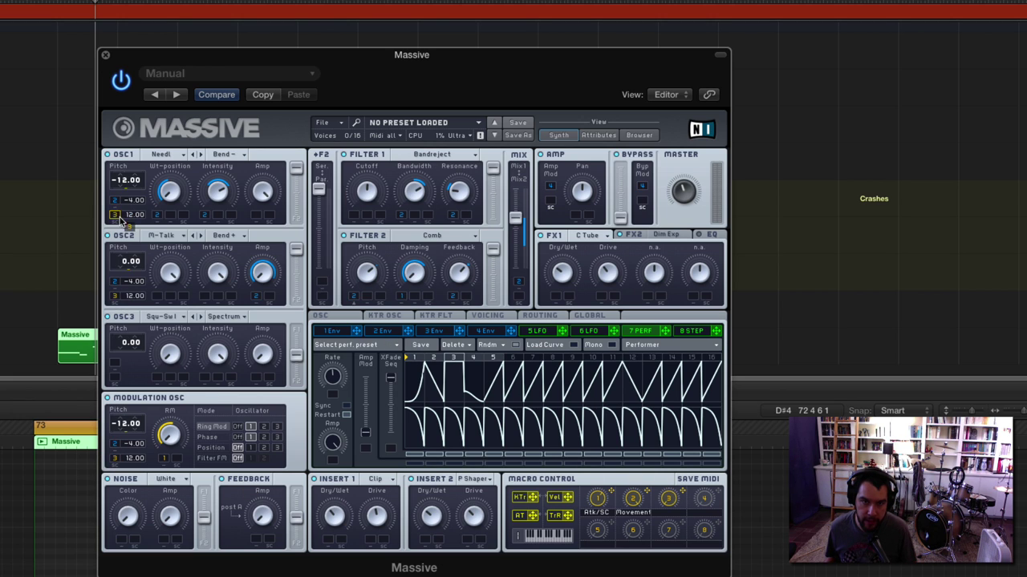
click(117, 301)
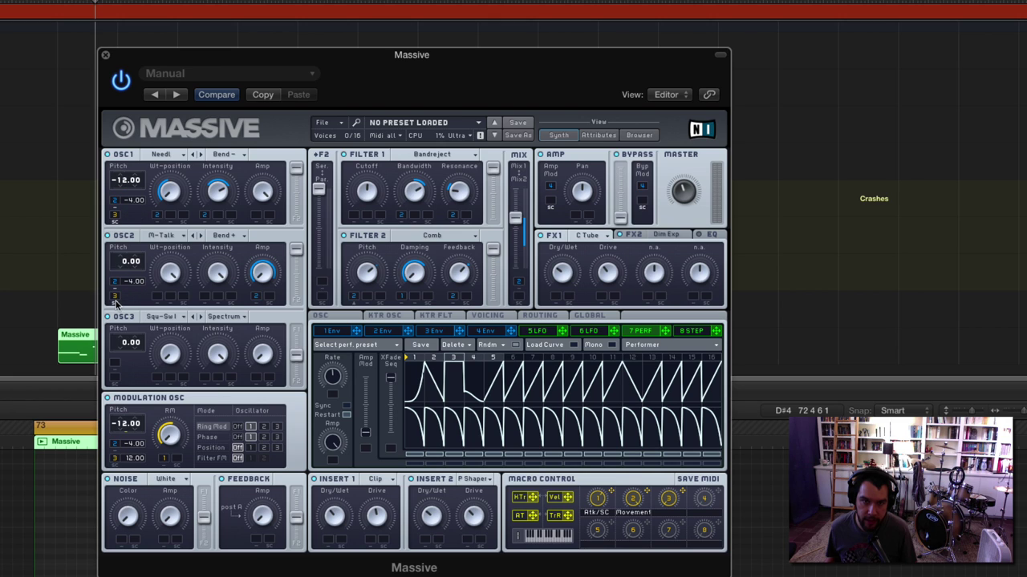
click(116, 465)
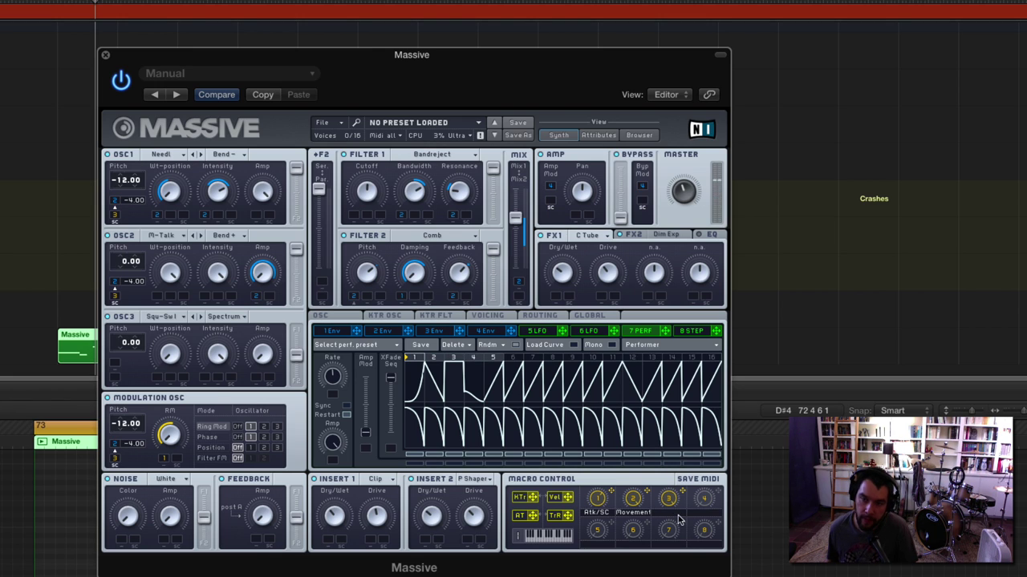
text(Pitch)
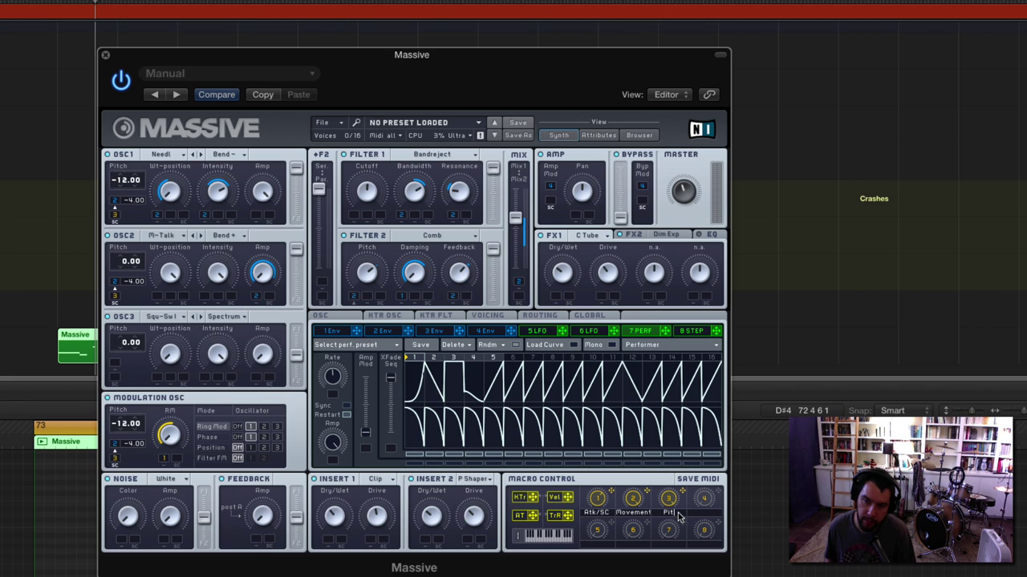
text('r)
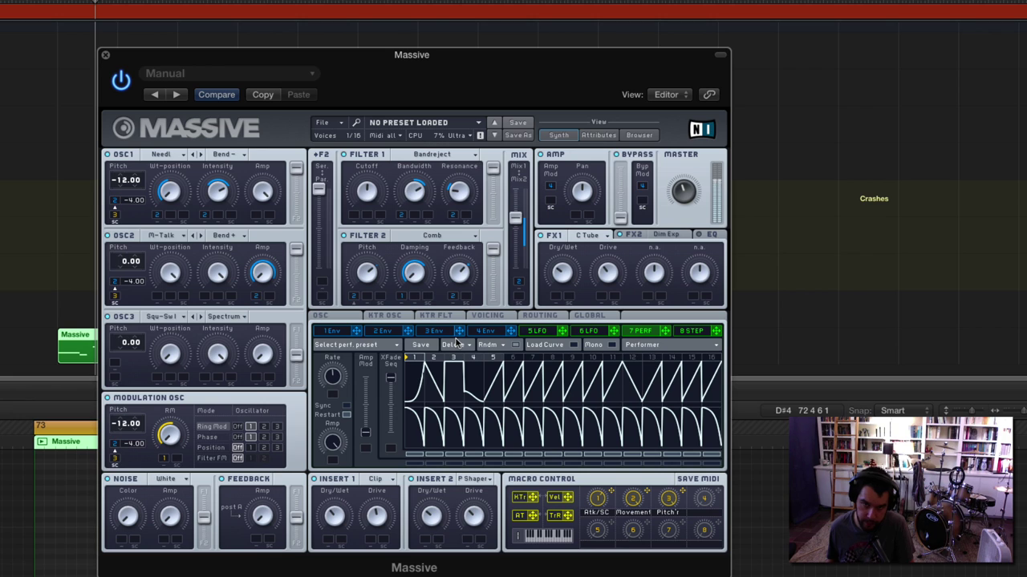
Step: Try envelope 2 with its attack level at zero, and raise the level back to full
click(377, 331)
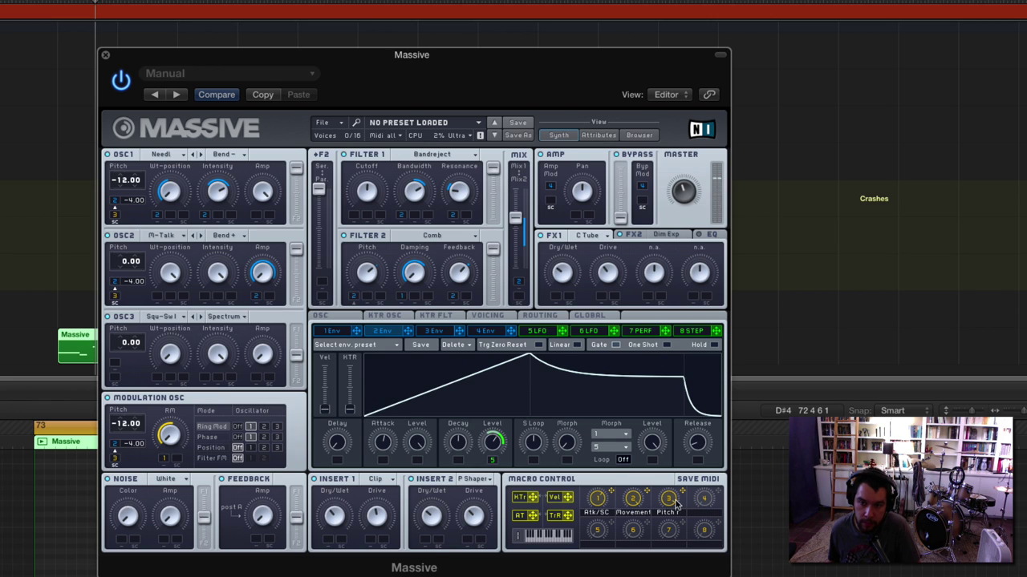
drag(427, 447, 428, 482)
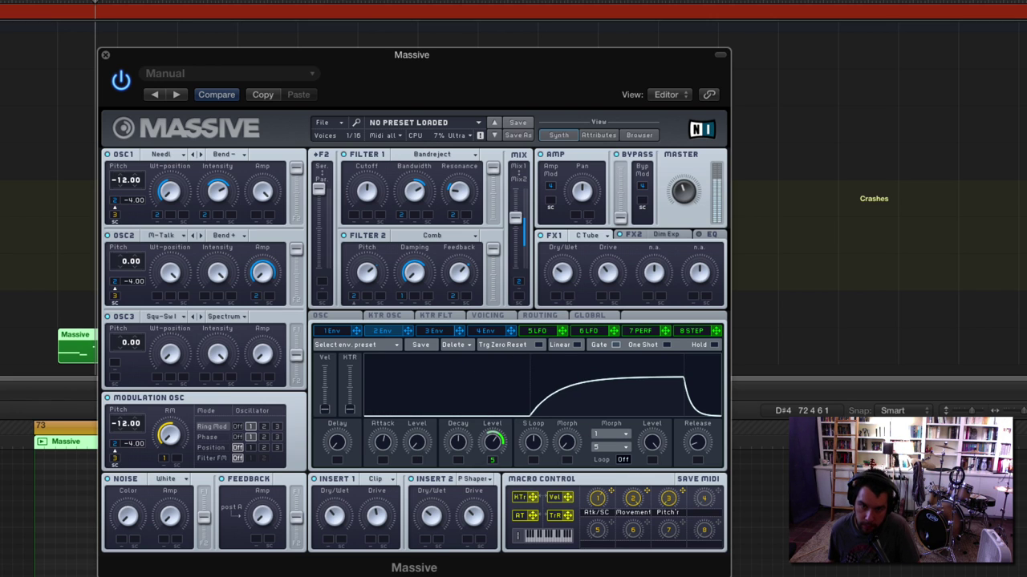
drag(425, 546, 418, 415)
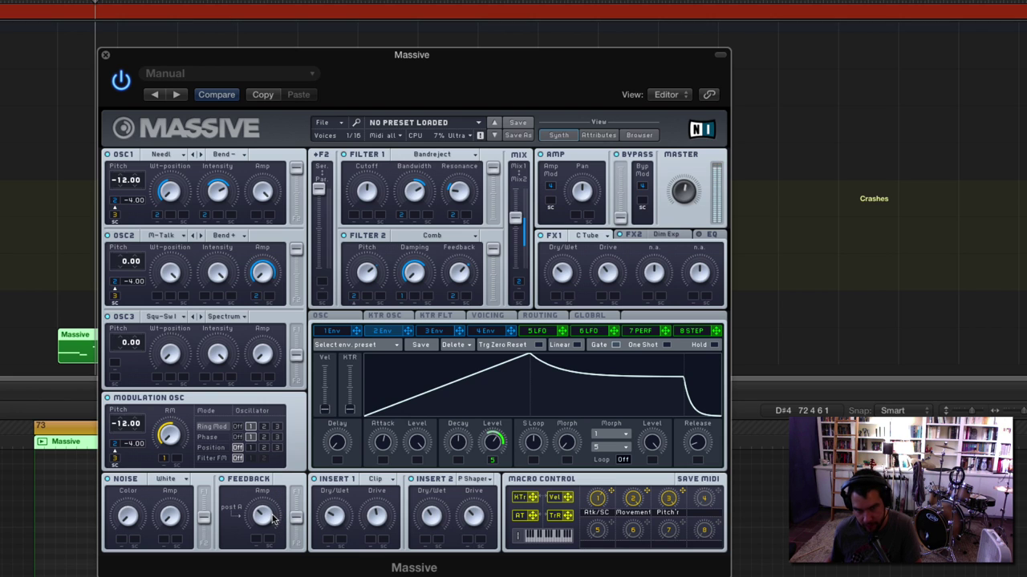
Step: Try modulating oscillator 1's wavetable position with the modulation oscillator, and switch position modulation off
click(251, 447)
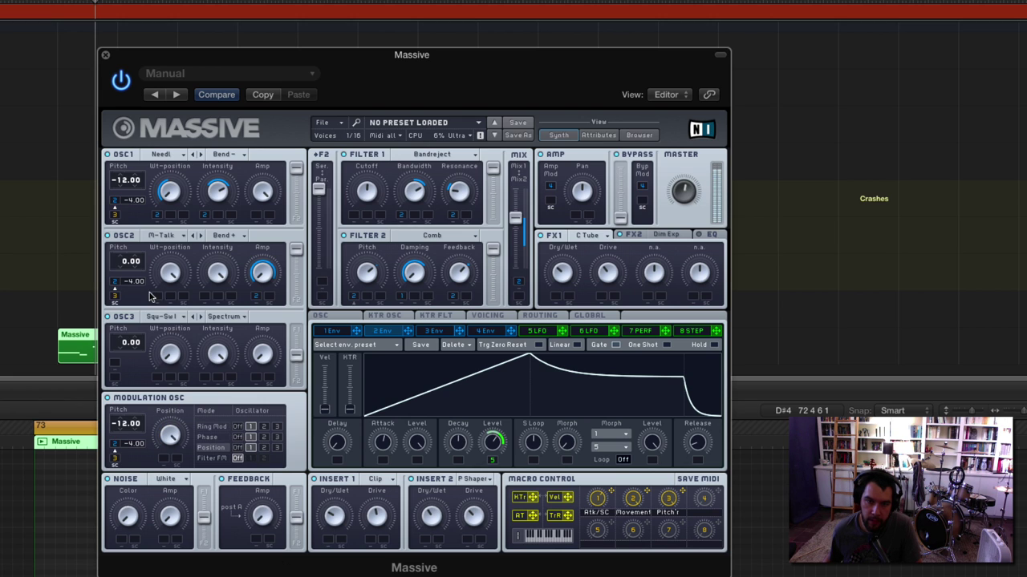
click(236, 448)
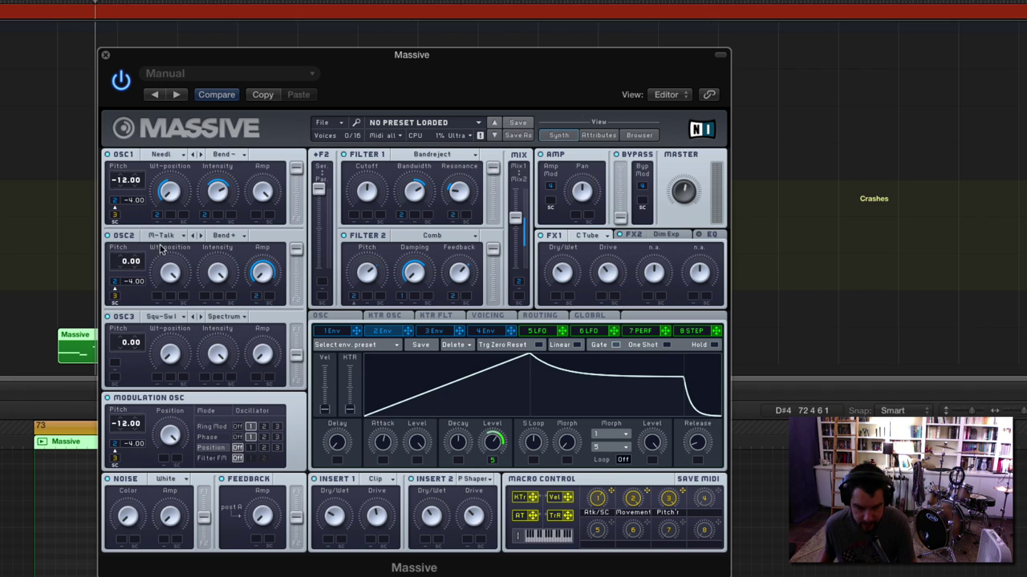
Step: Switch oscillator 3 to the Squelchy wavetable and modulate its amp over the full range with macro 4, labelled Tension
click(171, 316)
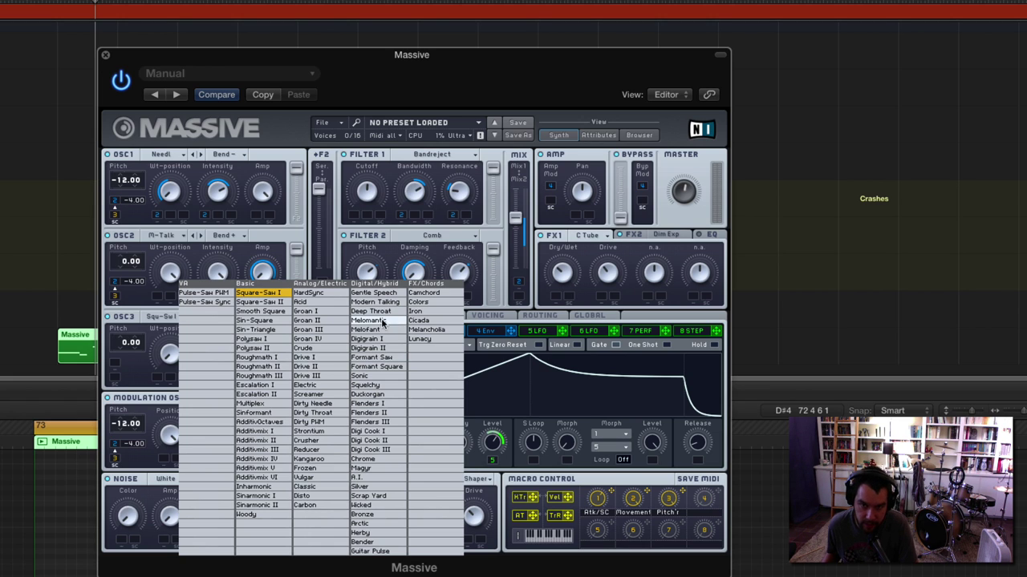
click(380, 388)
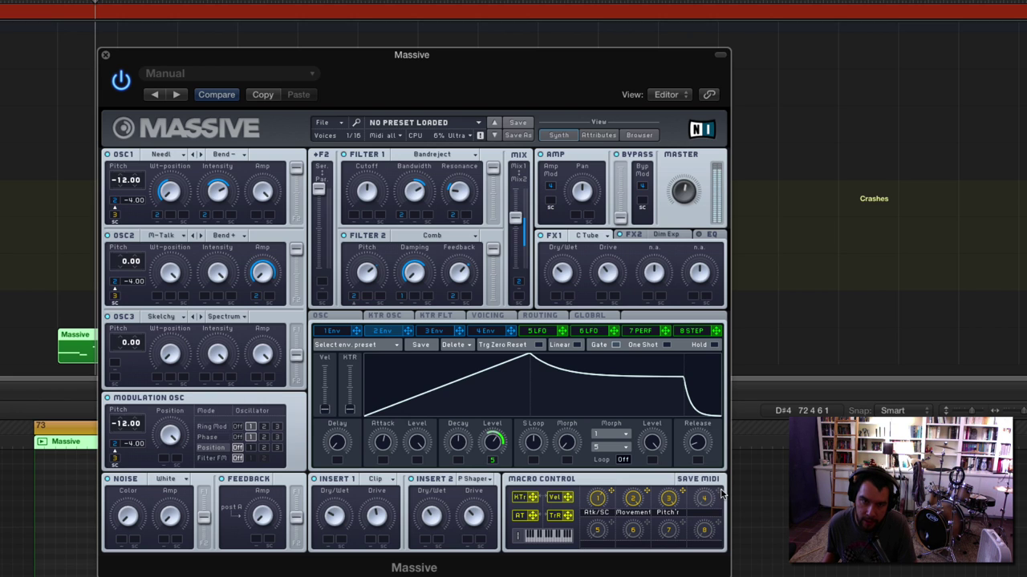
drag(725, 495, 255, 378)
drag(263, 287, 267, 321)
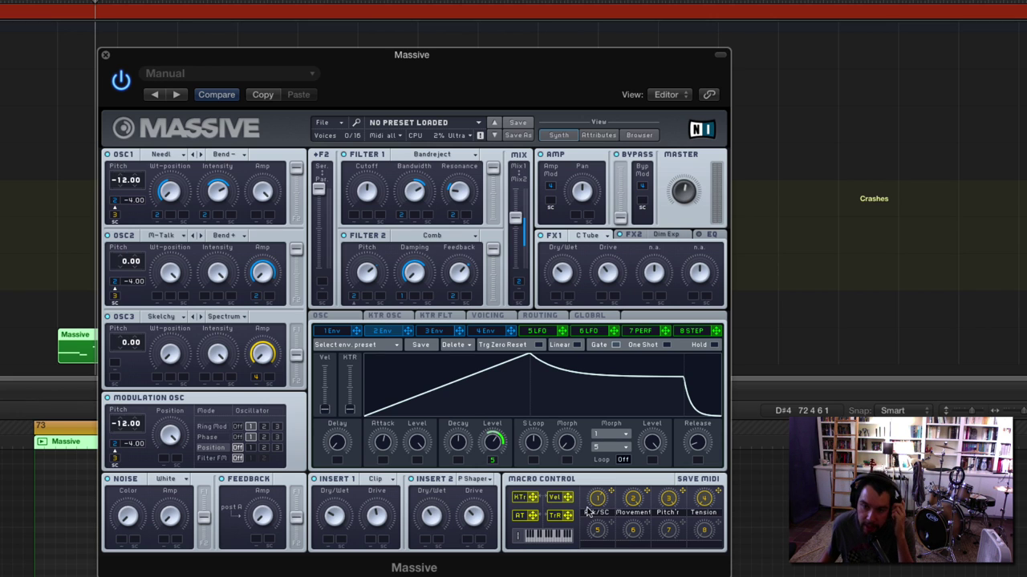
Step: Modulate Filter 1's cutoff and bandwidth and the drive of Insert 1 and Insert 2 with macro 5
click(557, 330)
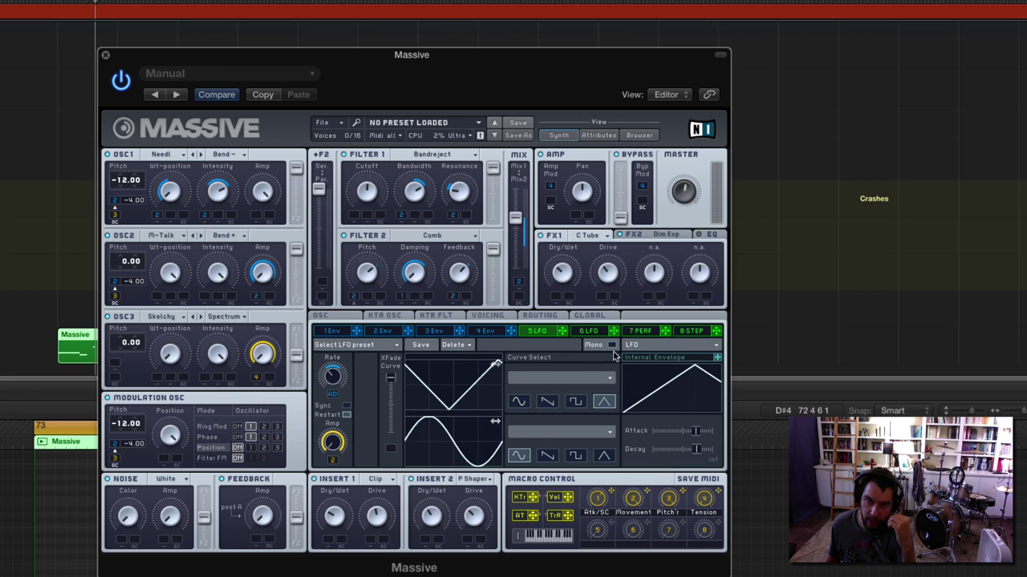
click(576, 331)
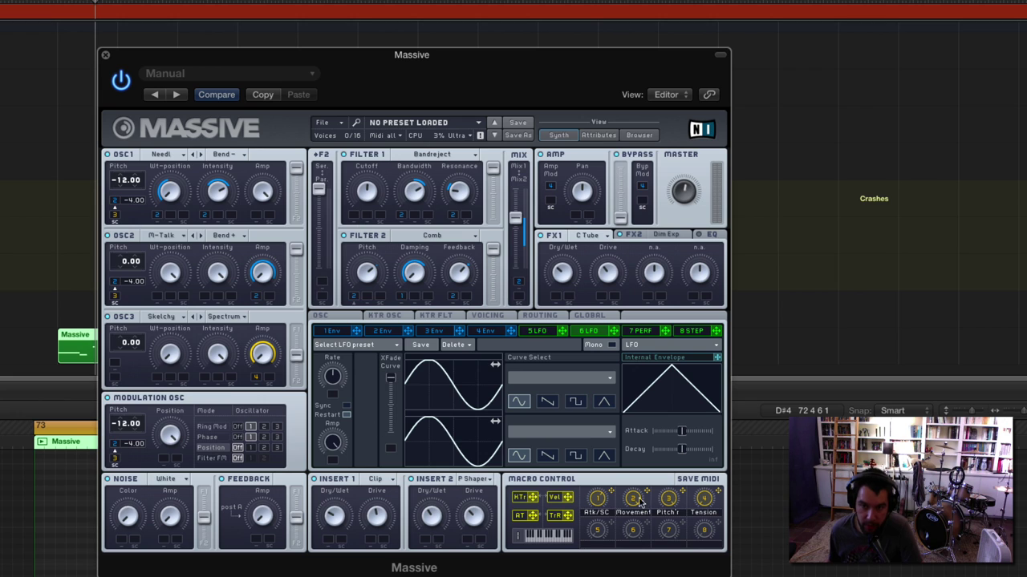
drag(609, 523, 354, 215)
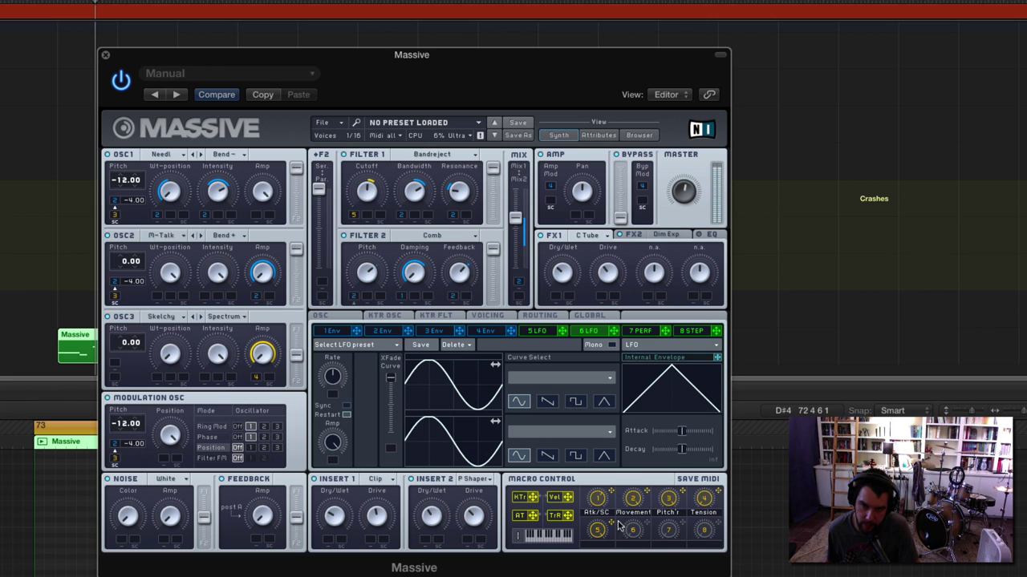
drag(414, 218, 411, 155)
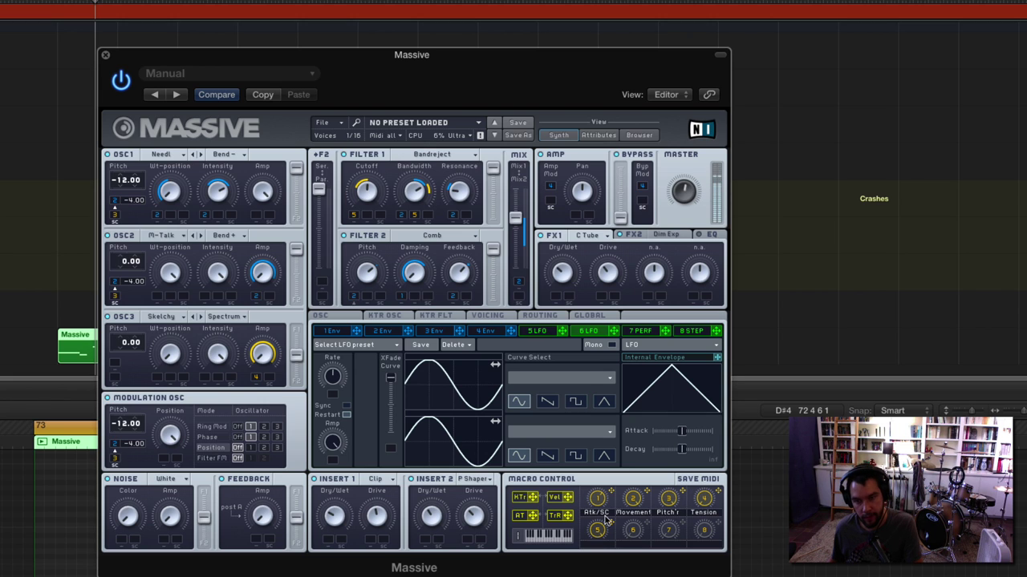
drag(377, 530, 371, 520)
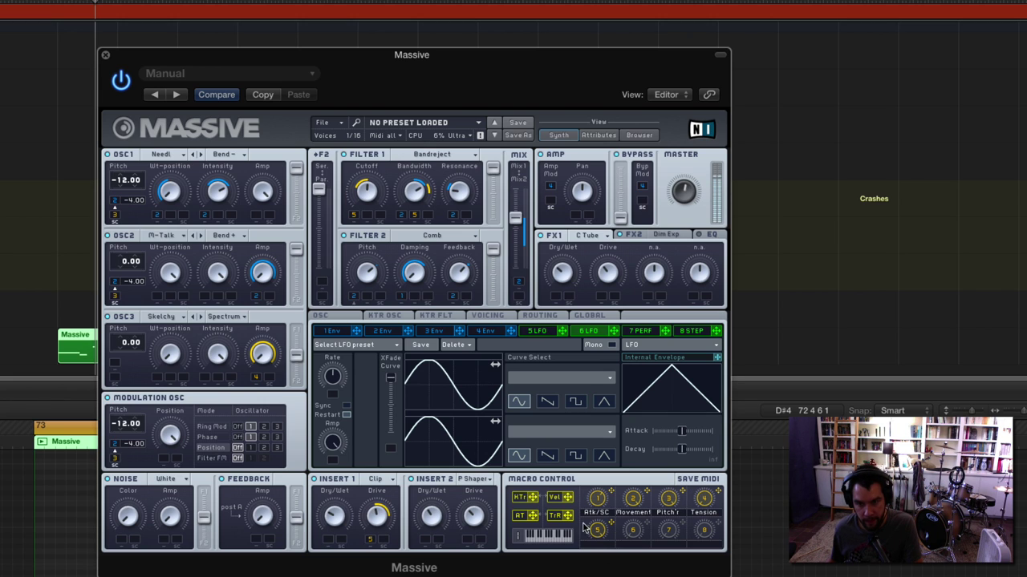
drag(607, 523, 472, 511)
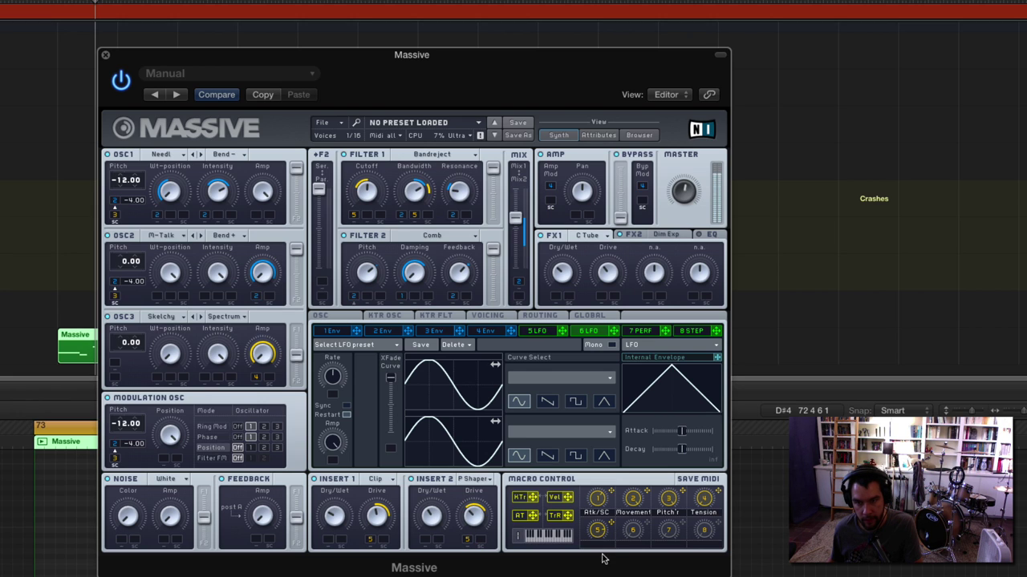
Step: Modulate the EQ's low shelf and high shelf with macro 5, and label that macro PhoneCall
click(709, 236)
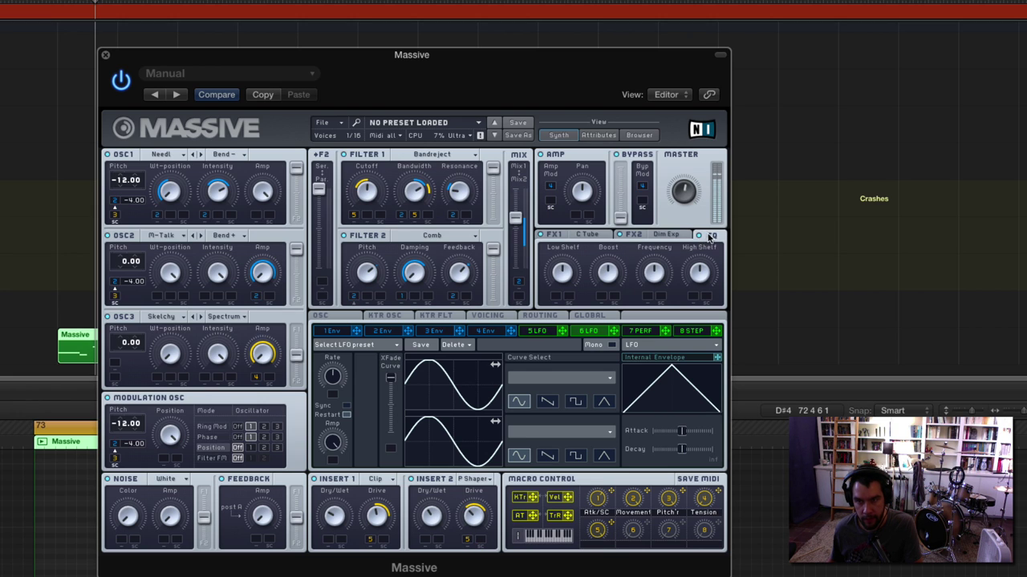
drag(616, 525, 695, 323)
drag(611, 523, 556, 297)
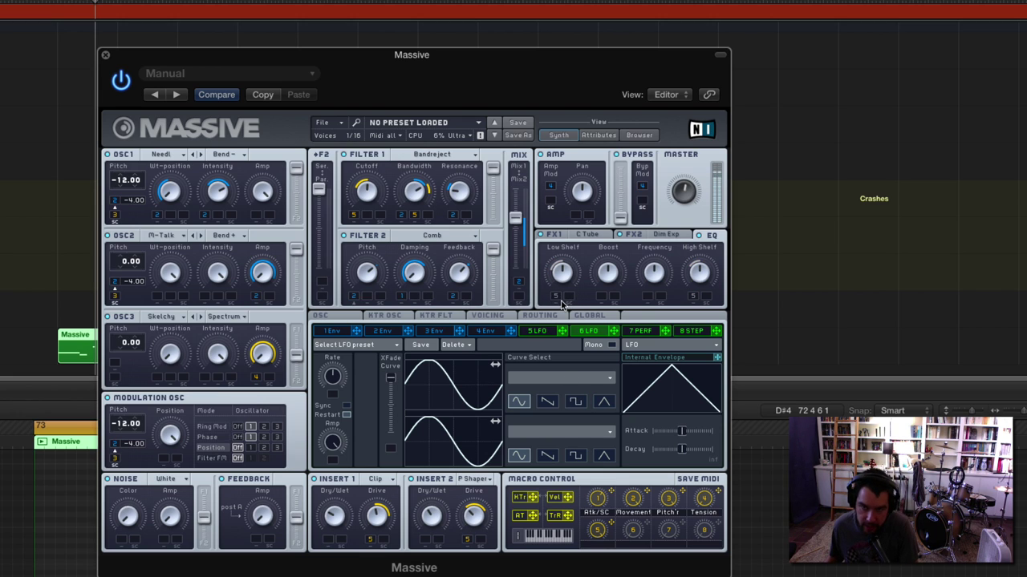
drag(561, 305, 554, 293)
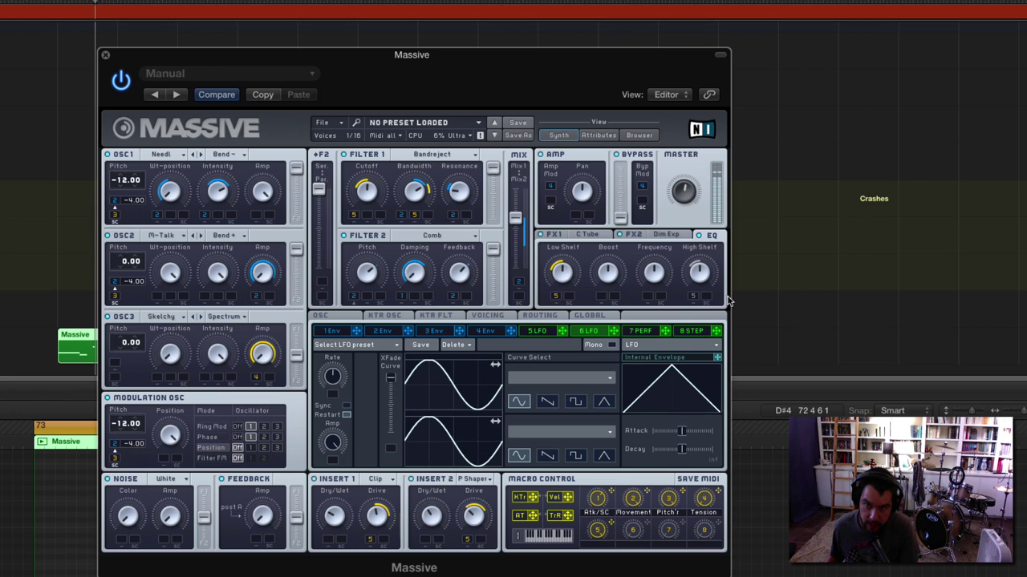
drag(695, 299, 695, 301)
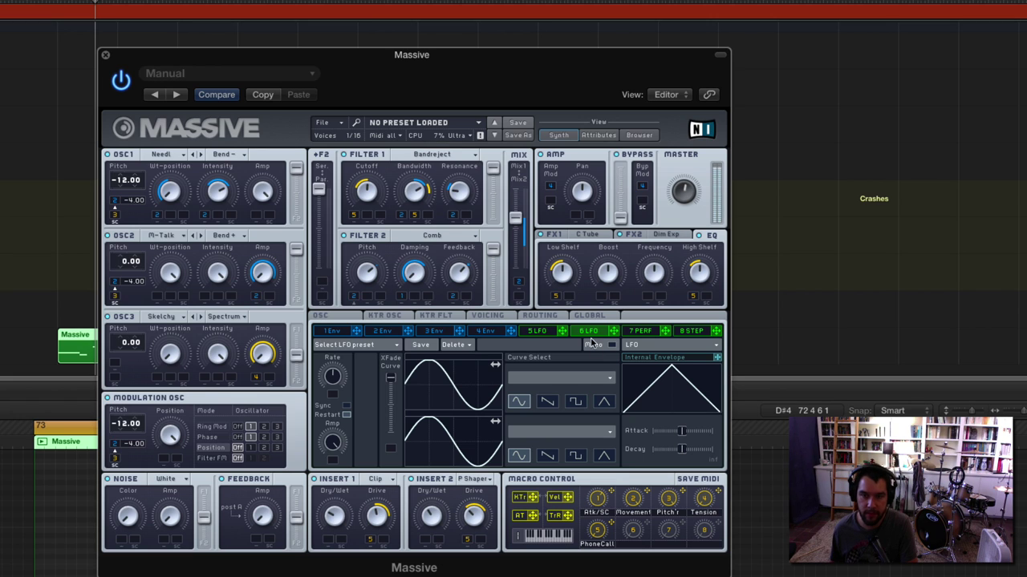
Step: Set the unisono voices to 2 and turn on the unisono spread for pan position
click(473, 317)
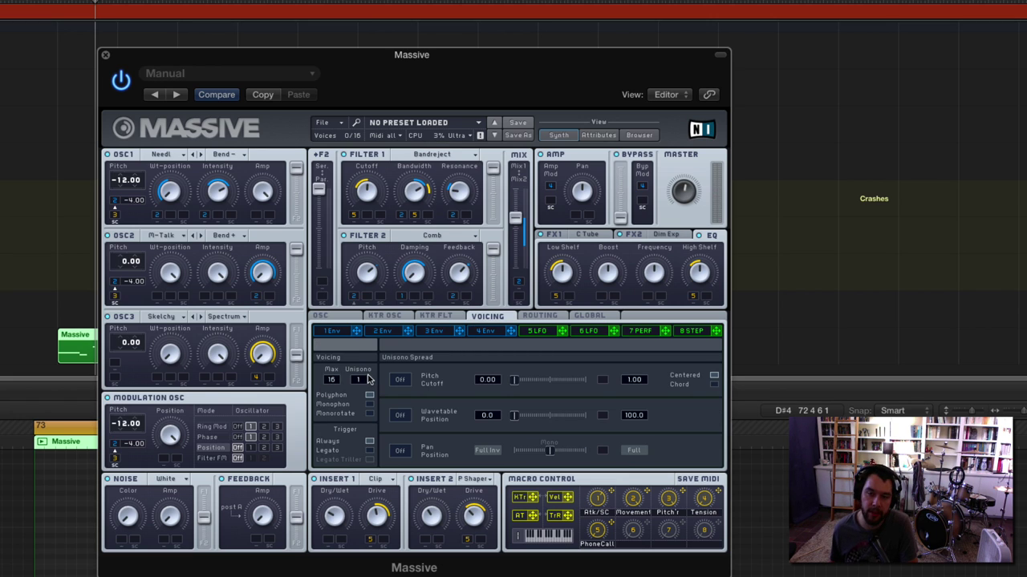
drag(360, 382, 361, 376)
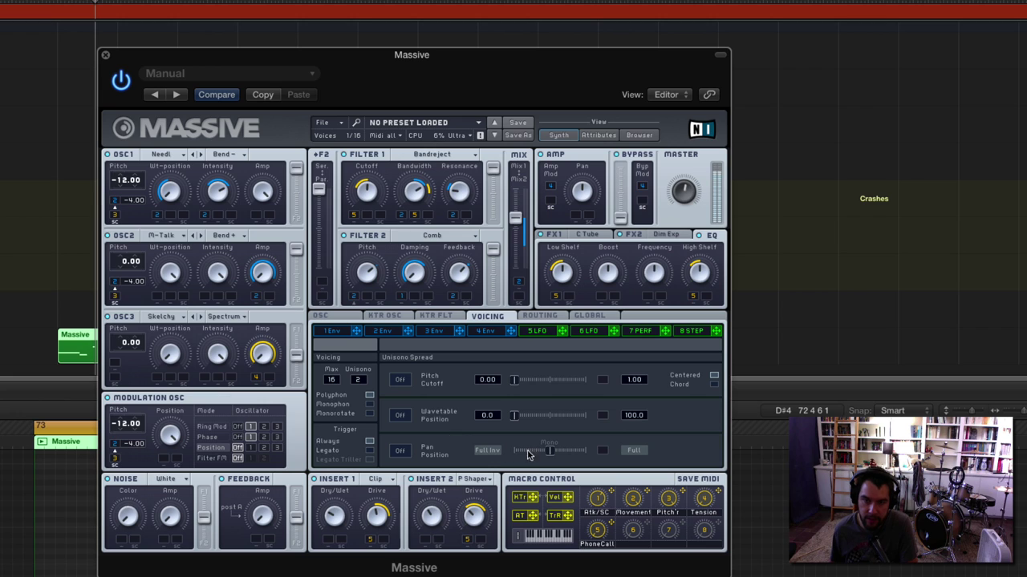
click(400, 451)
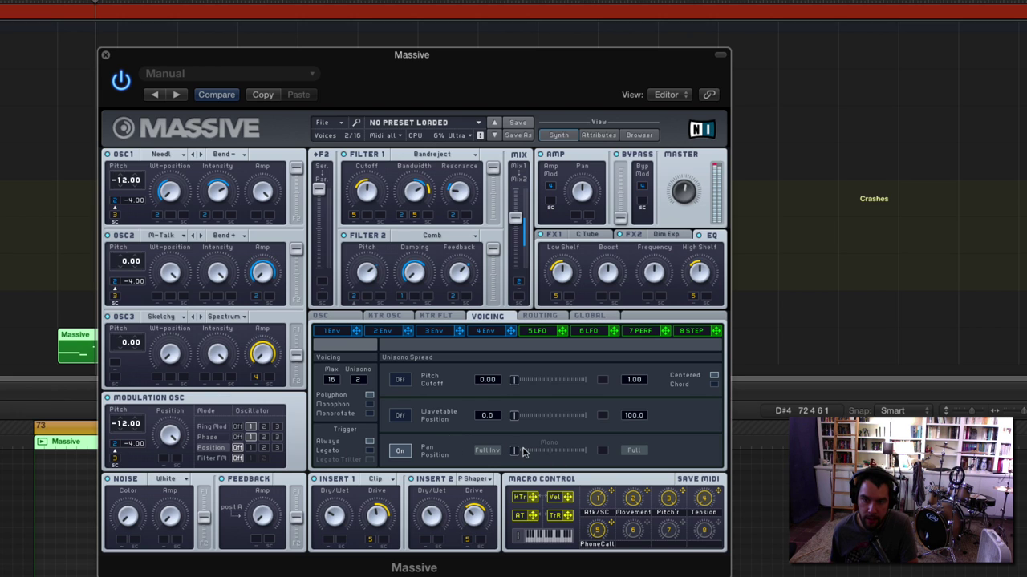
click(551, 335)
click(592, 332)
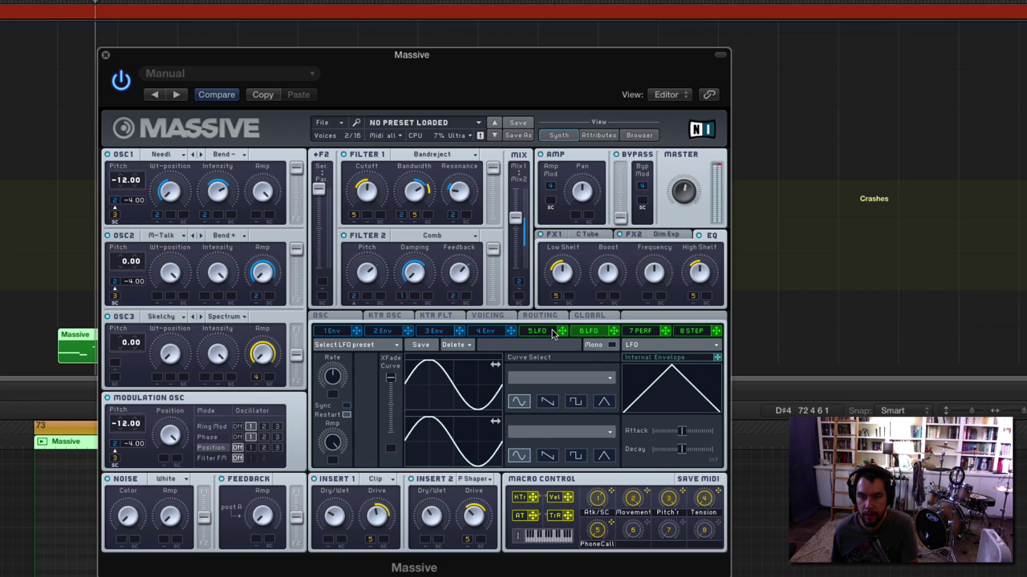
click(550, 334)
click(501, 333)
Step: Switch the voicing to Monophon and compare 2 unisono voices with 1, with the pan position spread moved to Mono
click(489, 318)
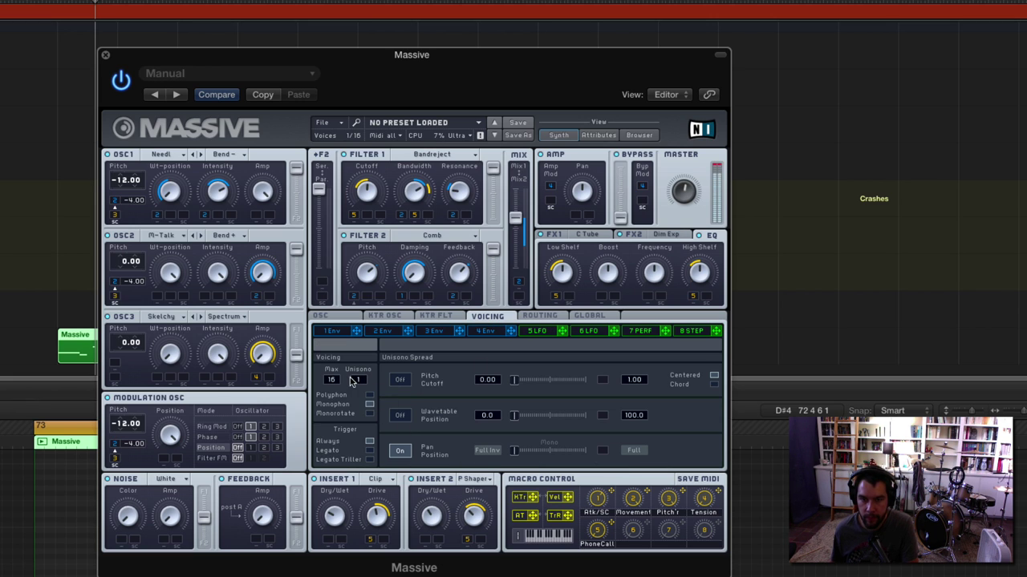
drag(360, 379, 362, 382)
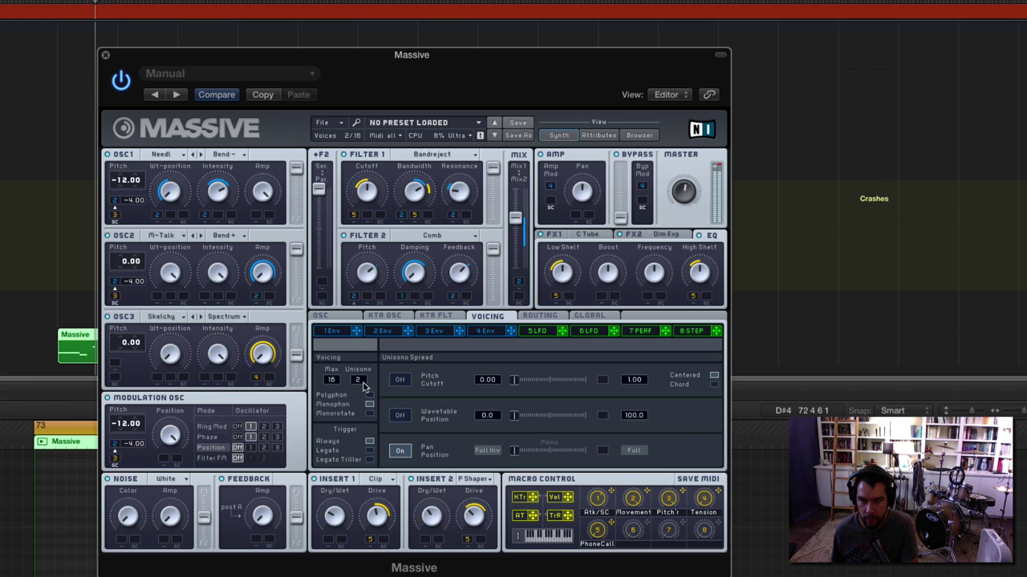
drag(517, 455, 559, 458)
drag(363, 382, 365, 414)
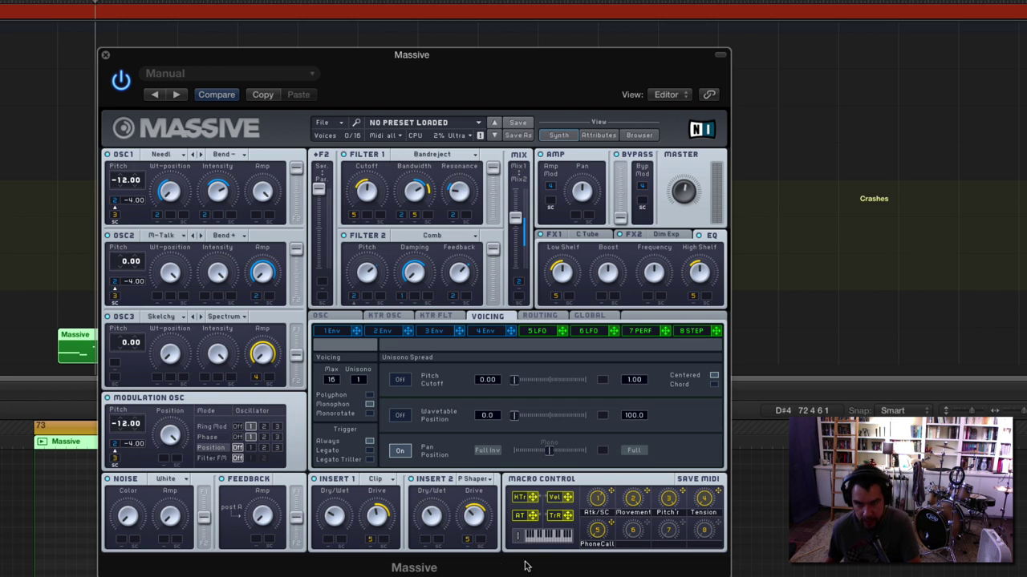
Step: Try 2 unisono voices with the pan position spread at several settings between Full Inv and Full
drag(550, 451, 515, 451)
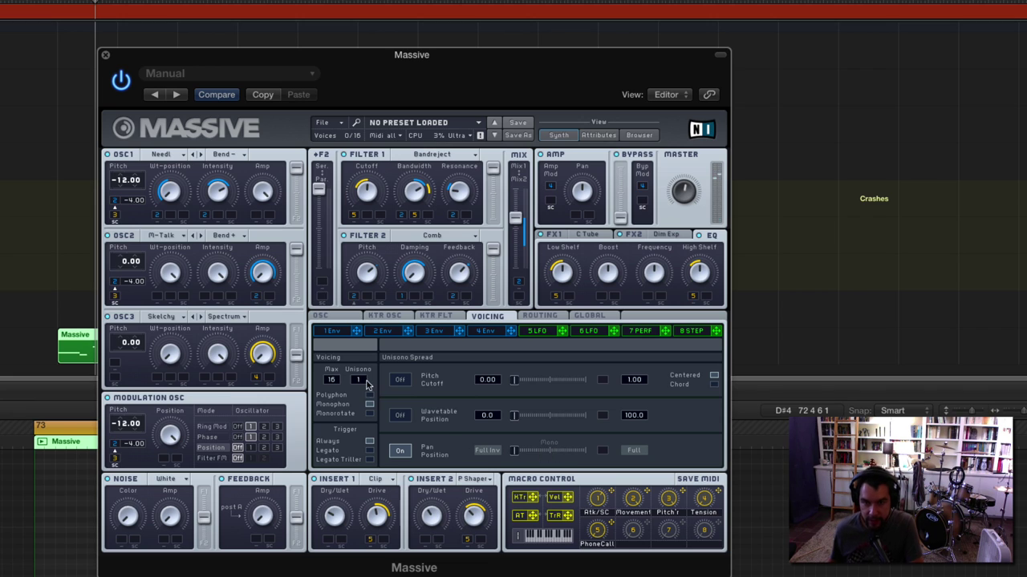
drag(366, 385, 366, 377)
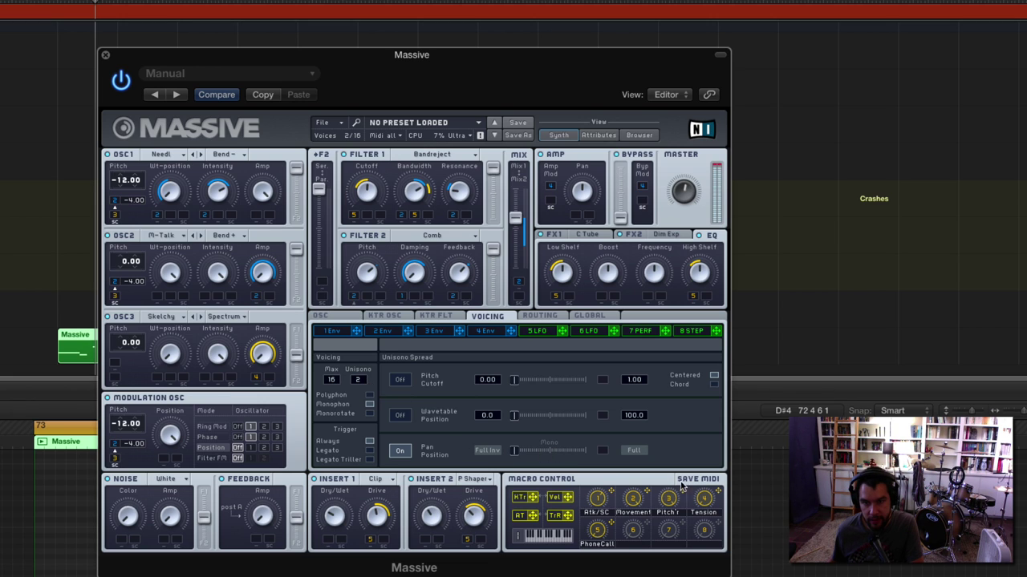
drag(515, 450, 544, 453)
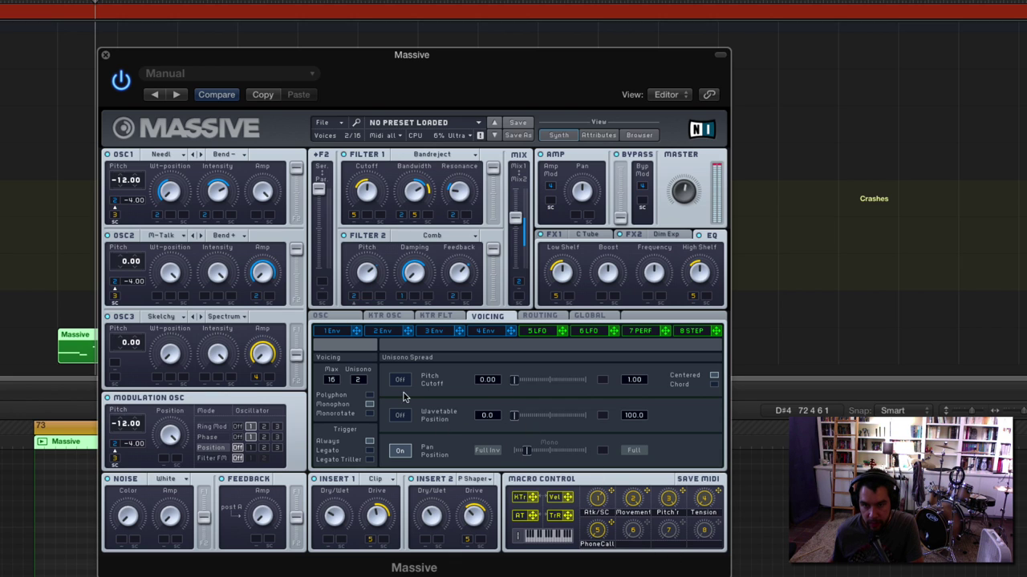
drag(515, 453, 581, 462)
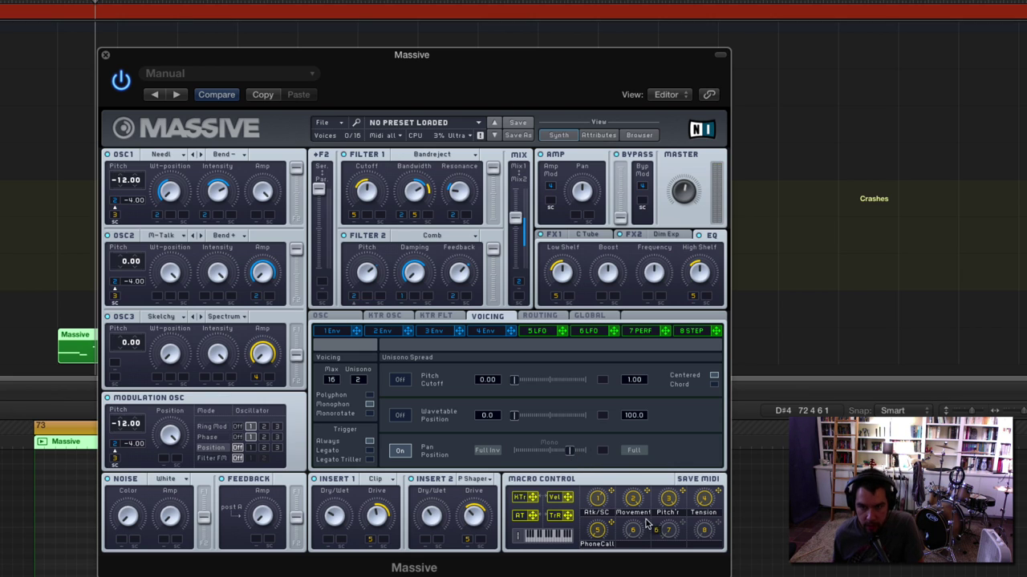
Step: Modulate the pan position spread between Mono and a slightly wider setting with macro 6, and label it Mono(Chan
drag(570, 458, 549, 460)
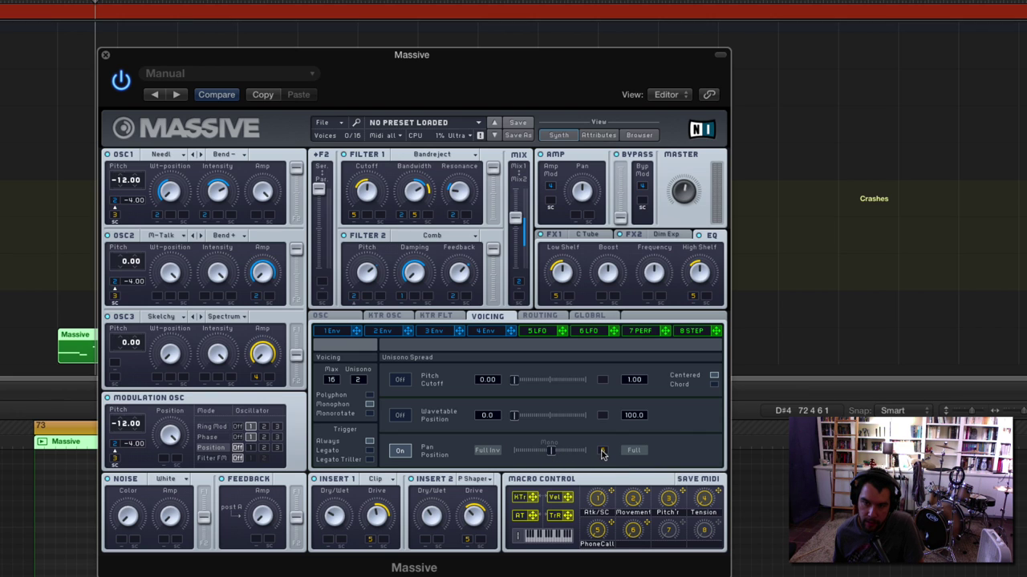
drag(555, 454, 604, 466)
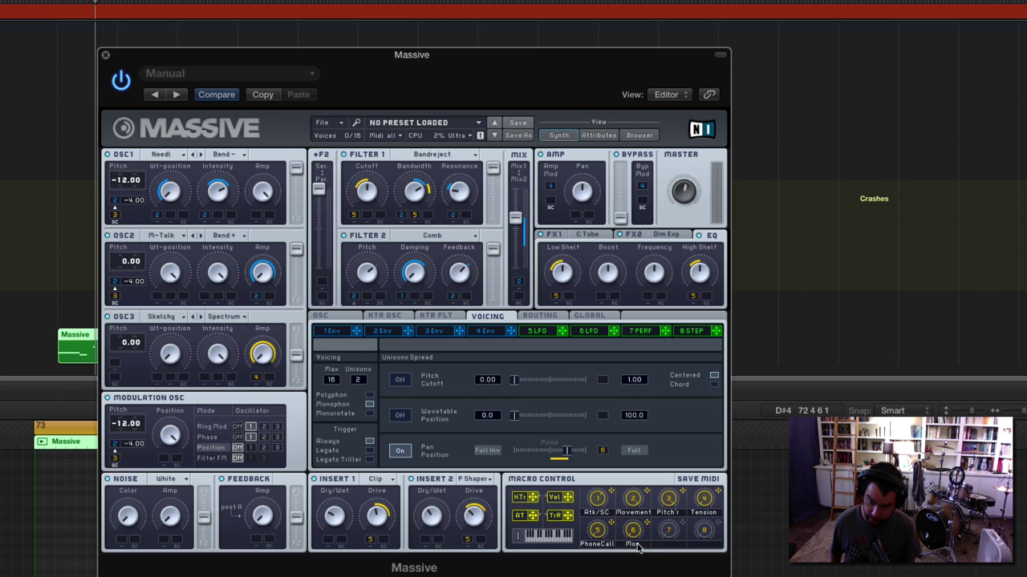
text(CHANG)
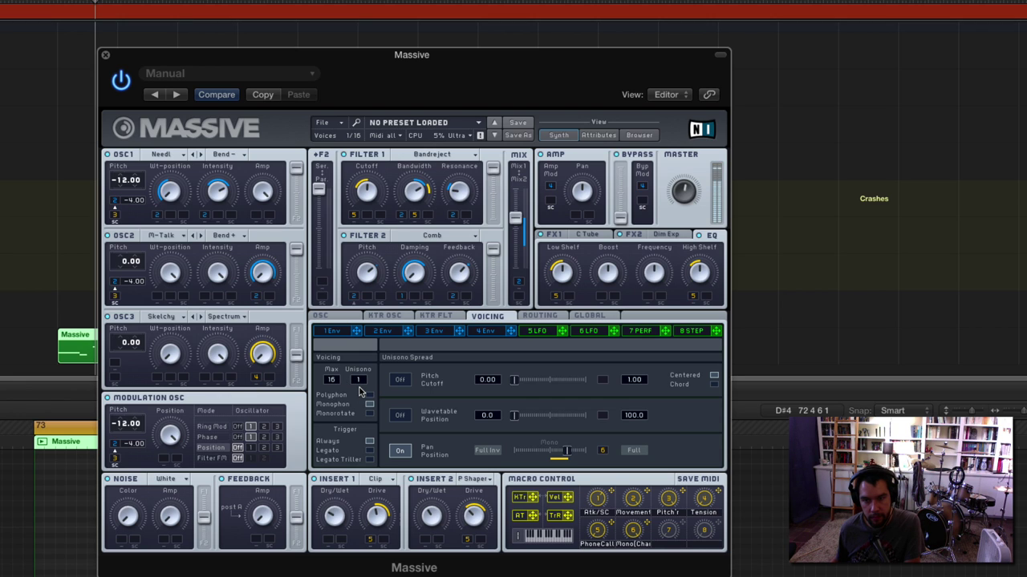
Step: Compare 1 and 2 unisono voices, leave them at 2, and move the pan position spread further toward Full
drag(359, 388, 363, 383)
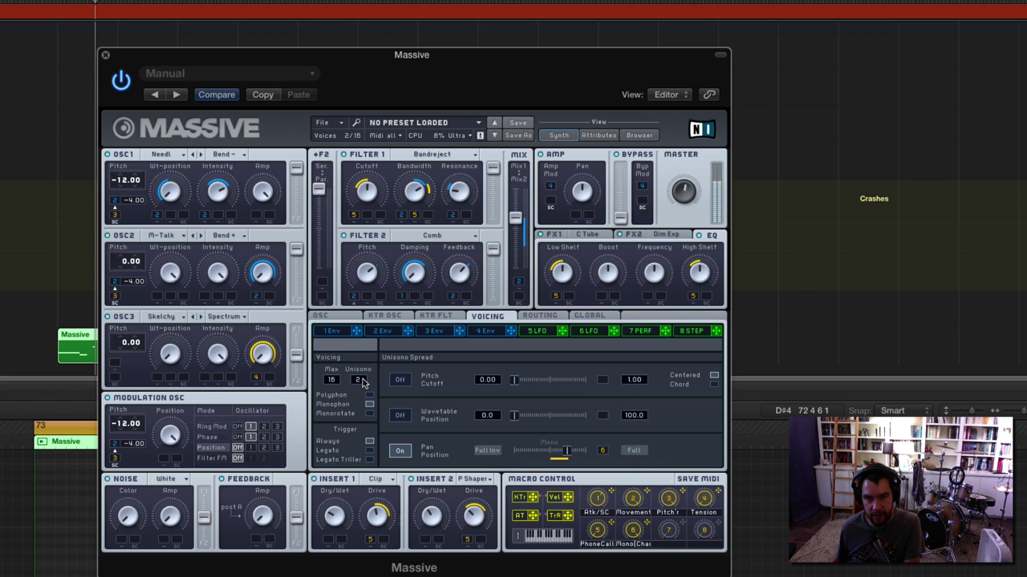
drag(362, 383, 358, 390)
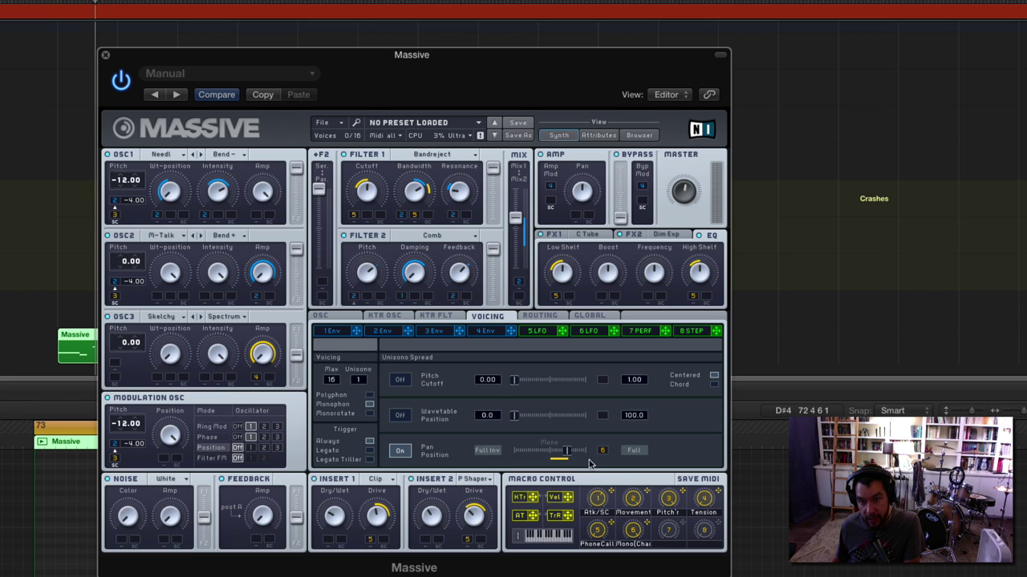
drag(568, 457, 576, 456)
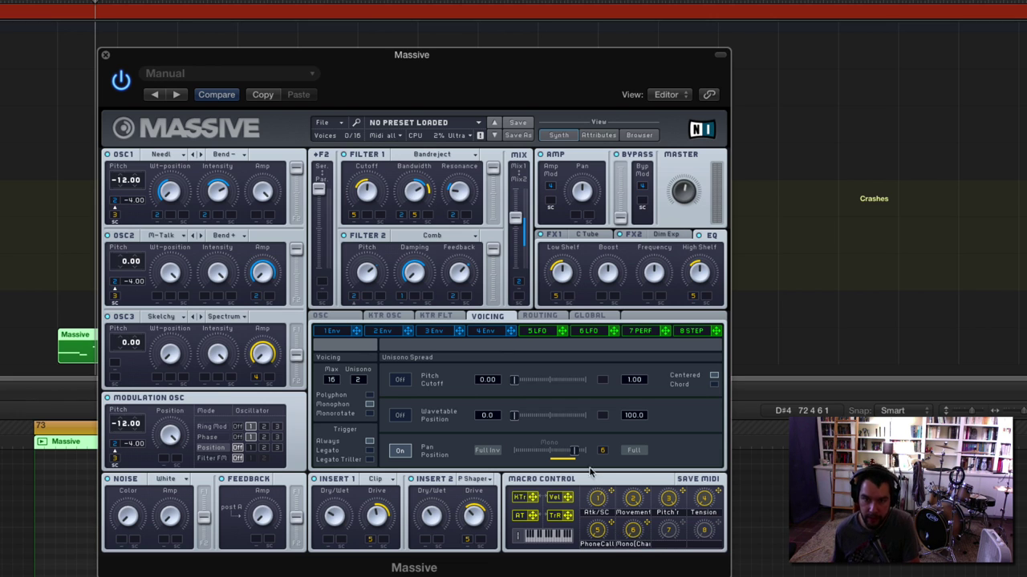
Step: Set LFO 6's upper curve to a sawtooth and use it to modulate the filter mix and the serial/parallel fader
click(355, 332)
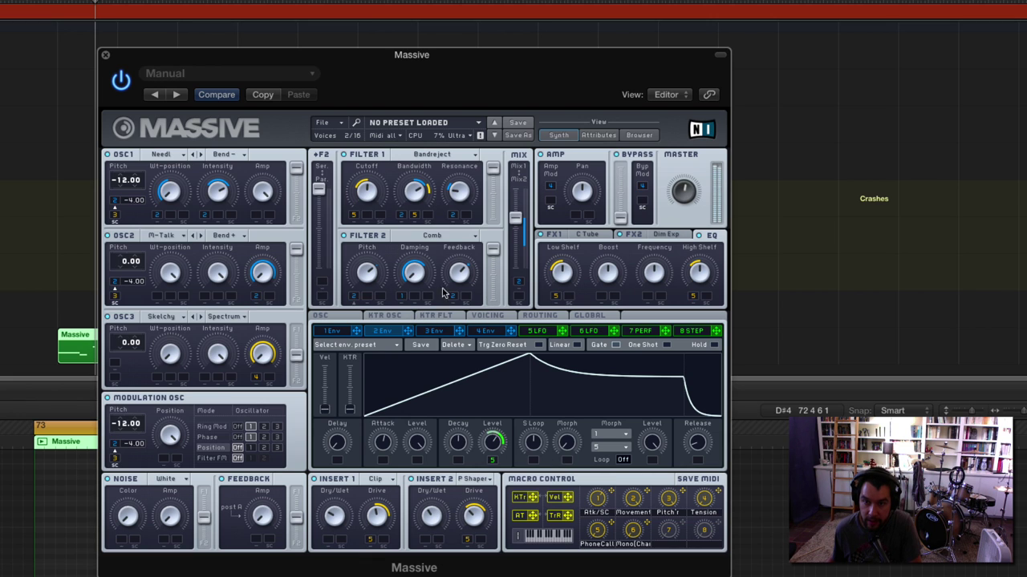
click(549, 330)
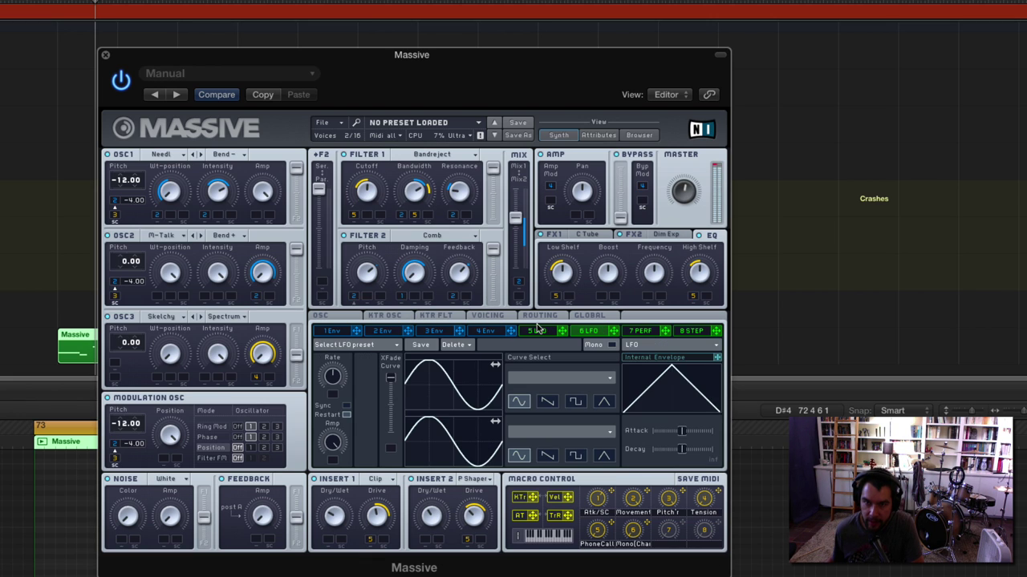
click(612, 331)
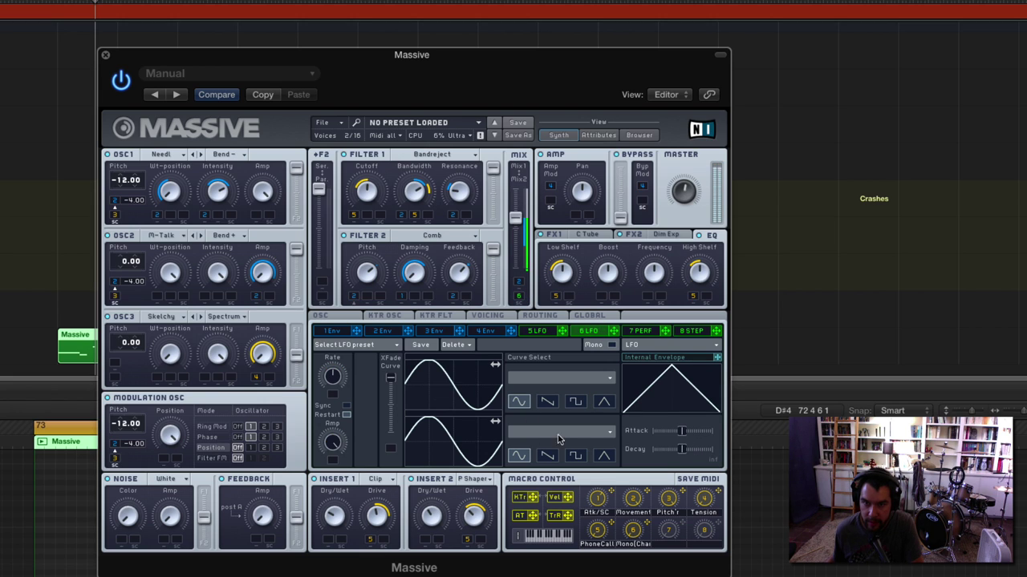
click(547, 401)
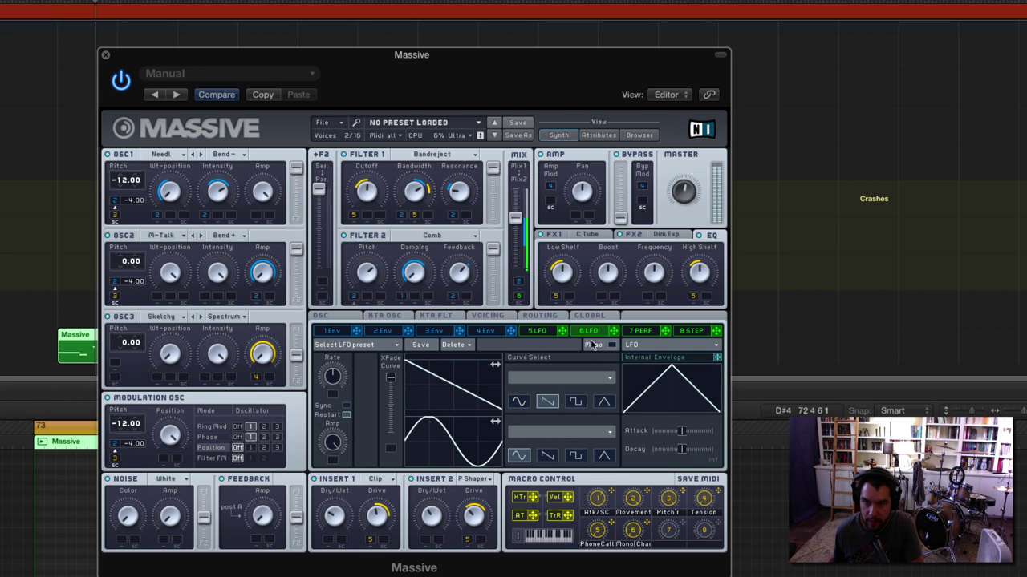
mouse_move(614, 332)
mouse_down()
mouse_move(372, 240)
mouse_move(321, 287)
mouse_move(325, 157)
mouse_move(333, 182)
mouse_up()
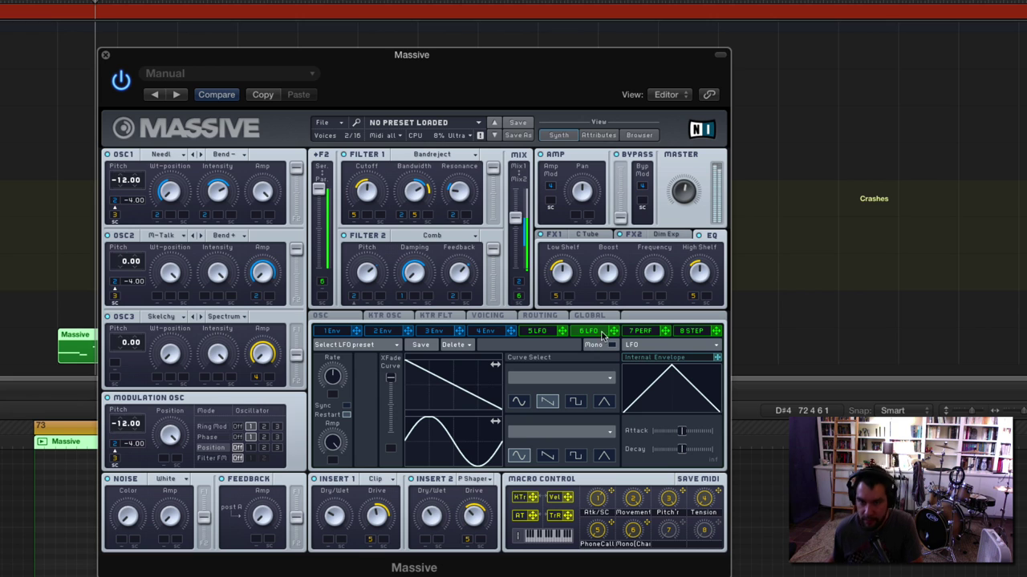
Step: Sync LFO 6 to the tempo and use it to modulate the amps of oscillators 1 and 2
click(344, 406)
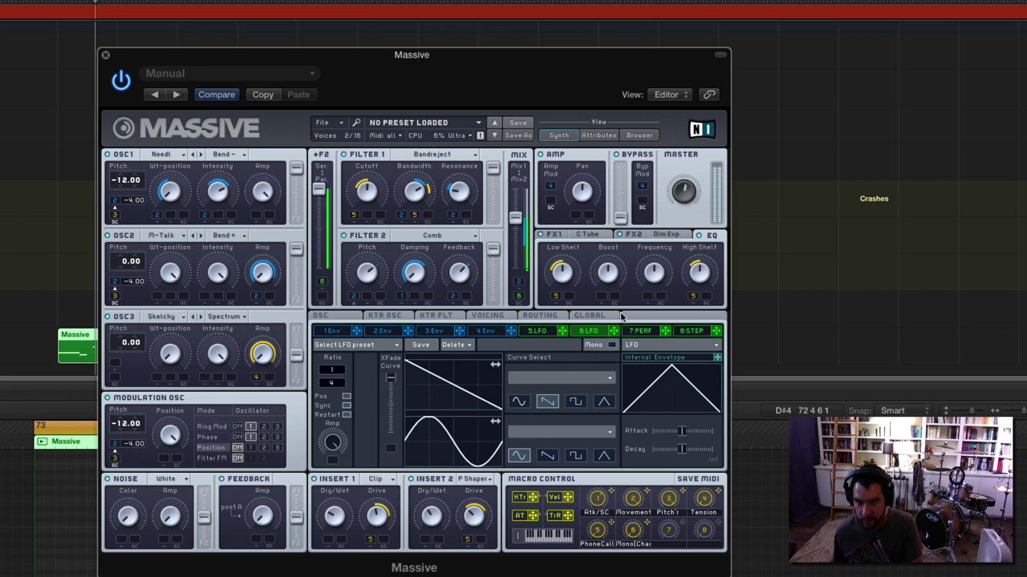
drag(616, 331, 256, 218)
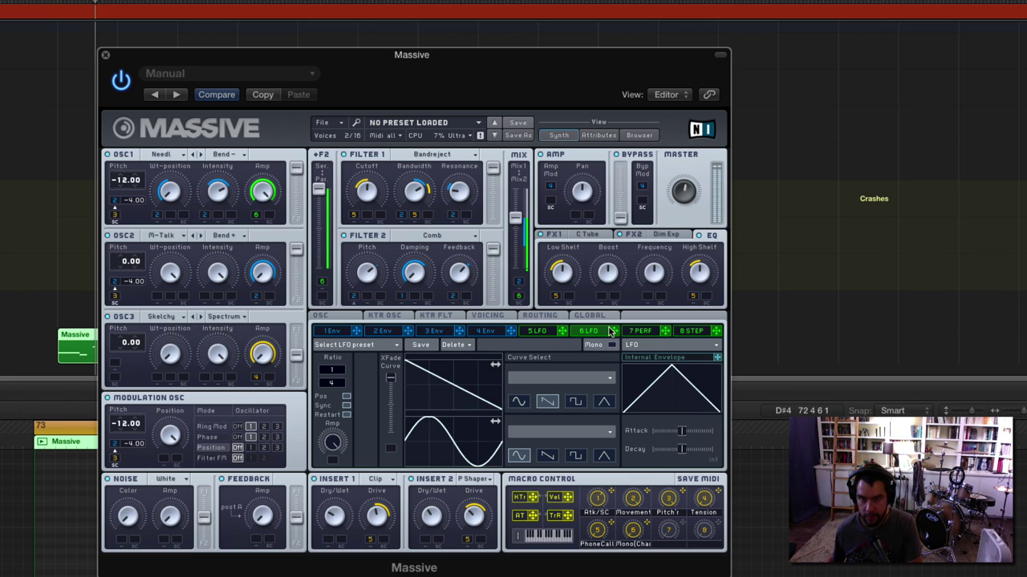
drag(612, 331, 271, 299)
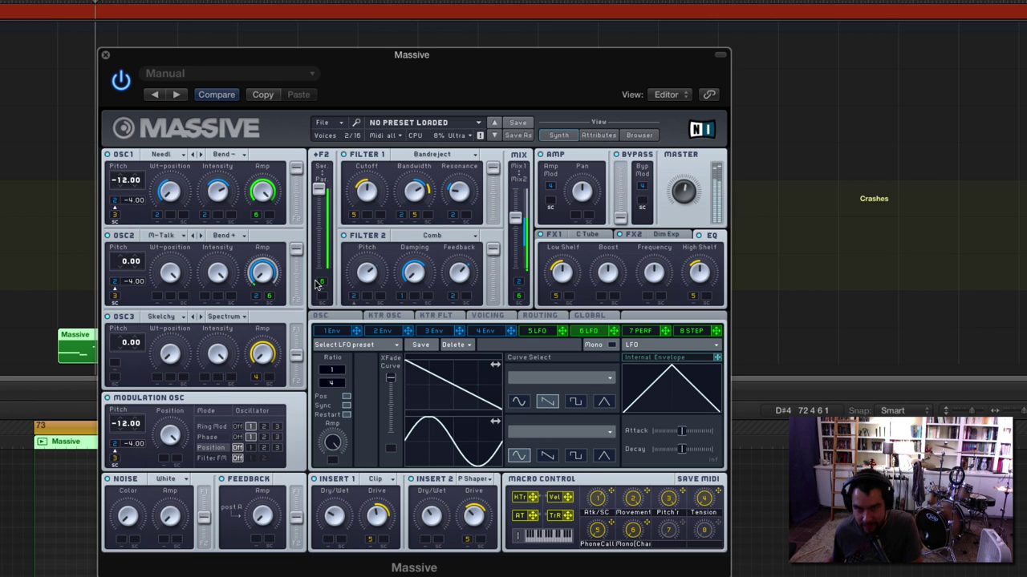
Step: Remove the LFO 6 modulation from the serial/parallel fader and check the oscillators' filter routing
drag(317, 285, 318, 286)
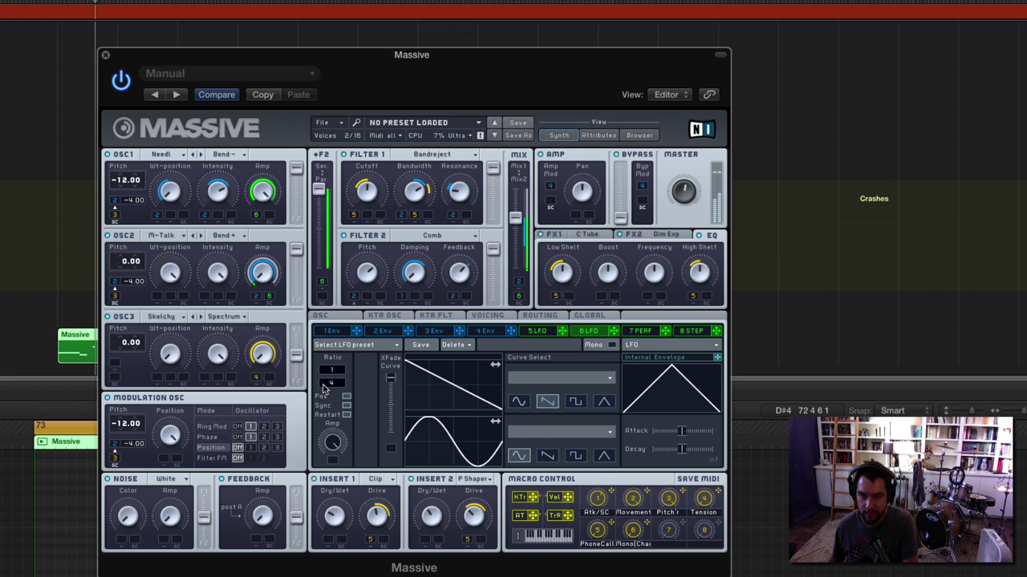
drag(332, 385, 352, 390)
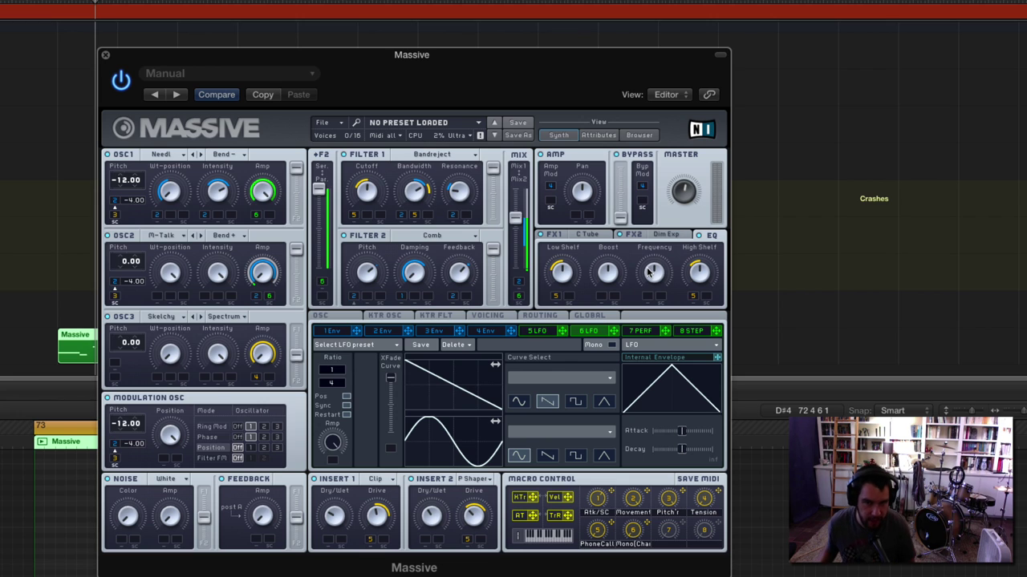
key(space)
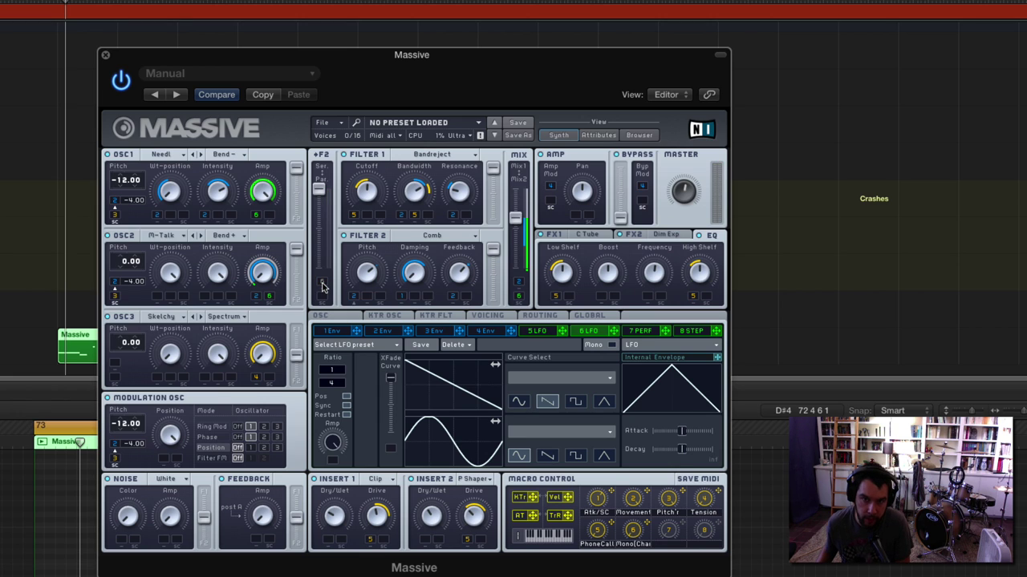
mouse_move(296, 171)
mouse_down()
mouse_move(297, 194)
mouse_move(296, 169)
mouse_up()
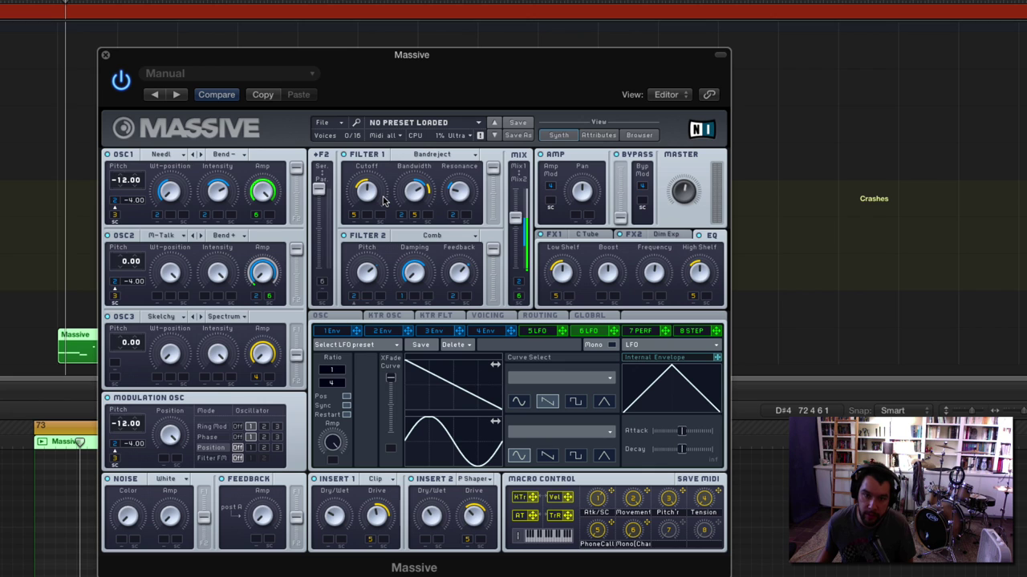
click(295, 357)
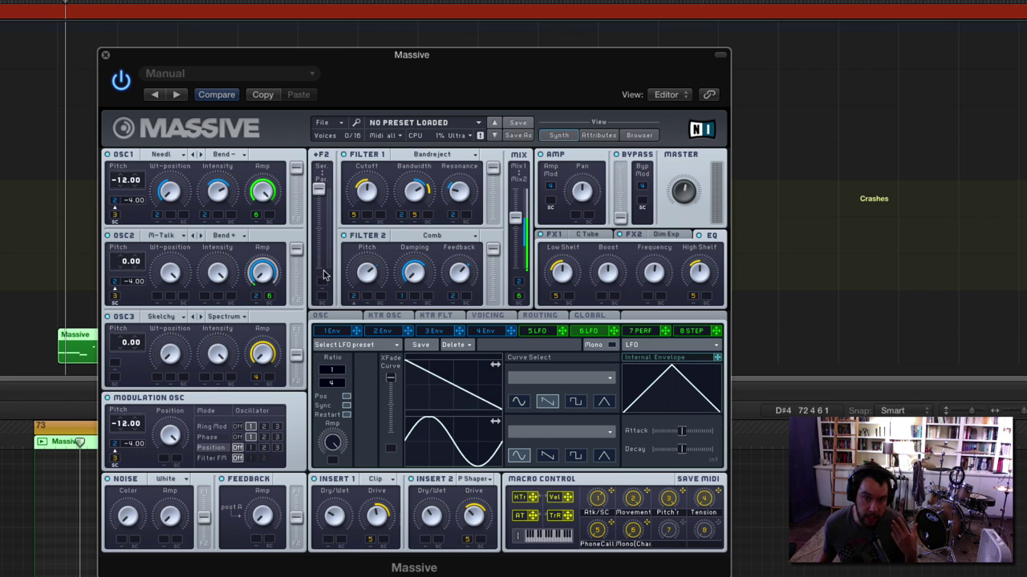
drag(298, 168, 301, 123)
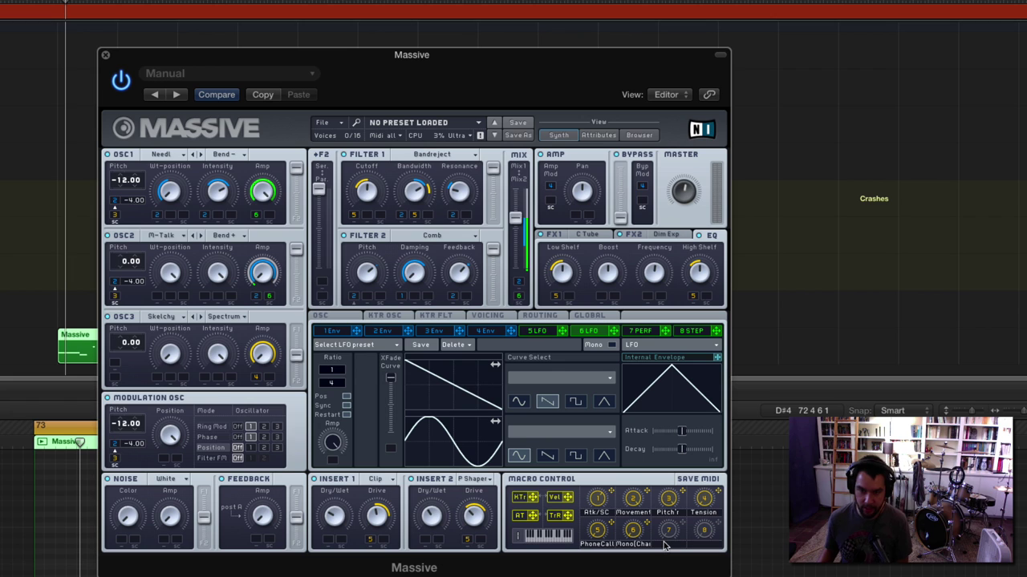
Step: Label macro 7 "1/4 SC" and use it to modulate LFO 6's amp
text(C)
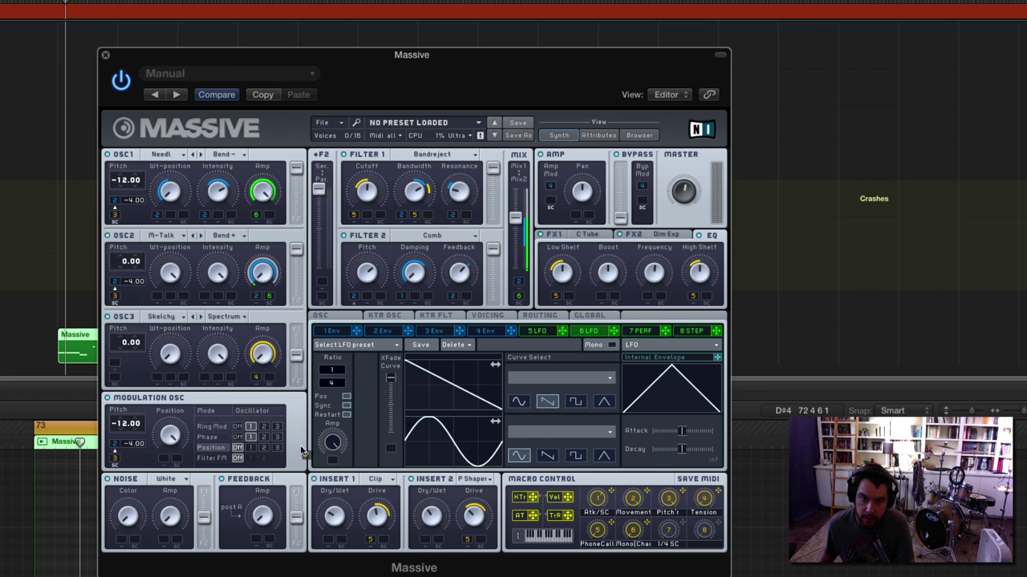
drag(304, 452, 332, 433)
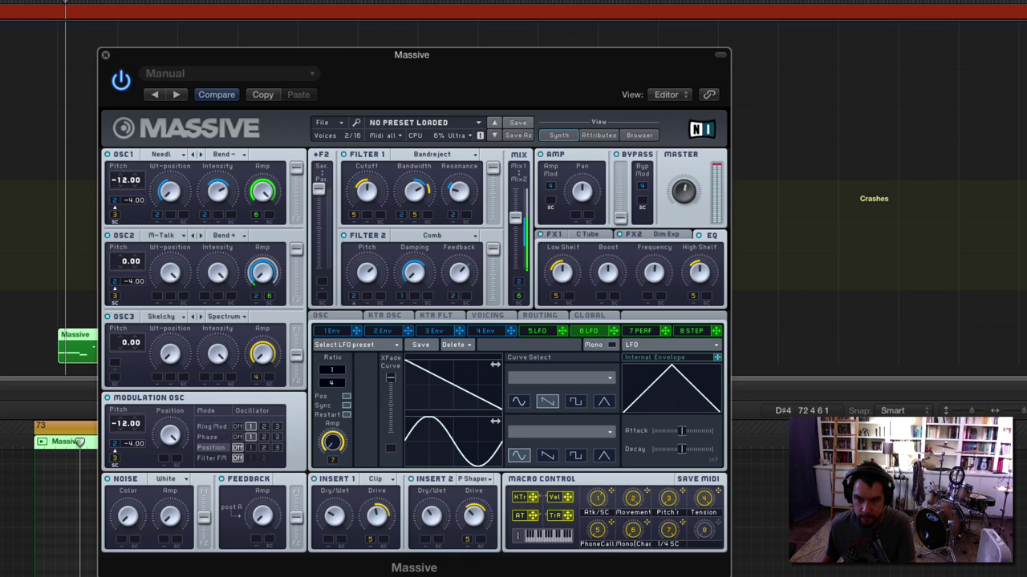
Step: Review envelopes 1 to 4, both LFOs, the performer and the stepper to see which modulation sources are in use
click(484, 331)
drag(498, 446, 483, 363)
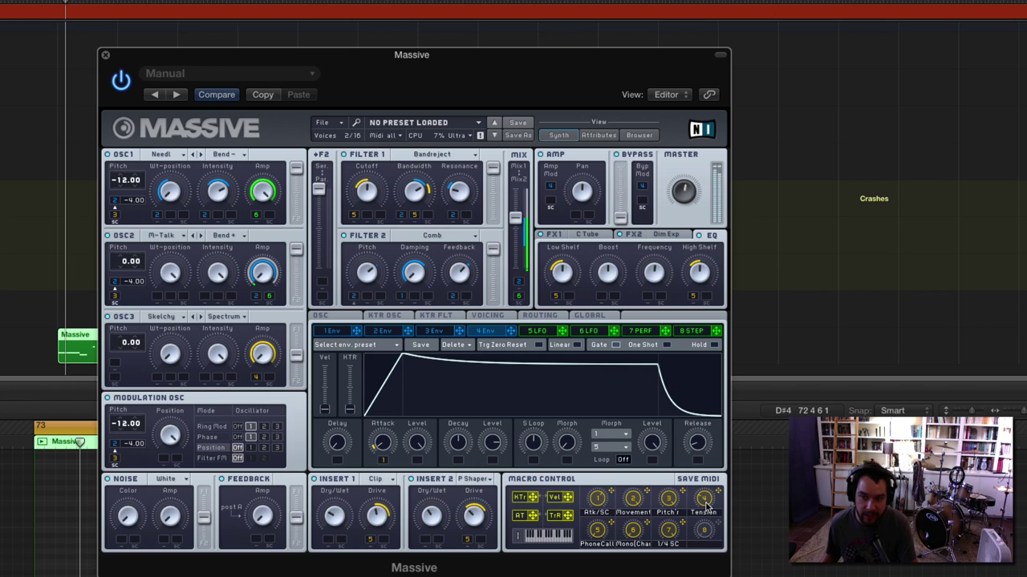
drag(706, 504, 707, 518)
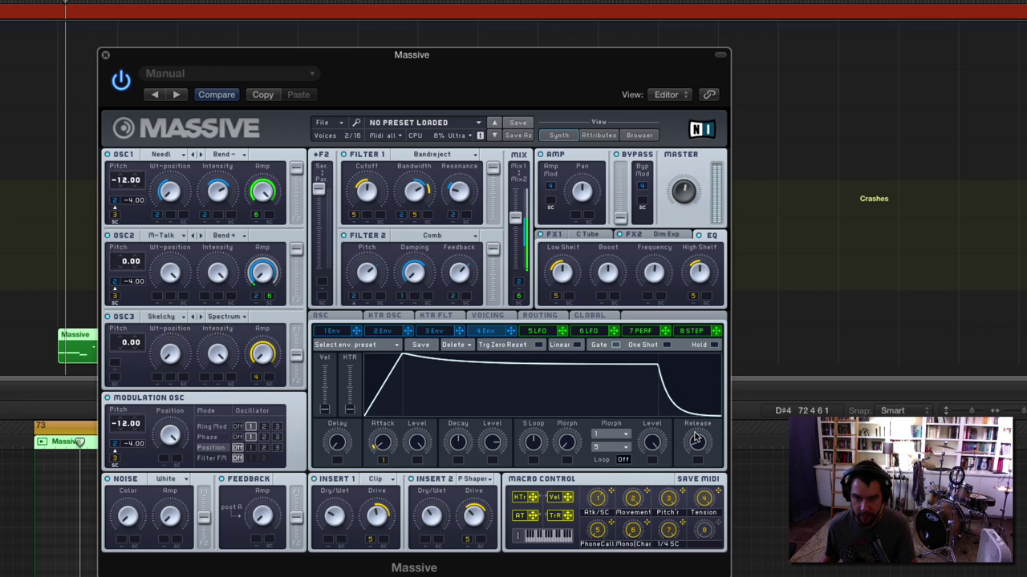
drag(693, 447, 693, 454)
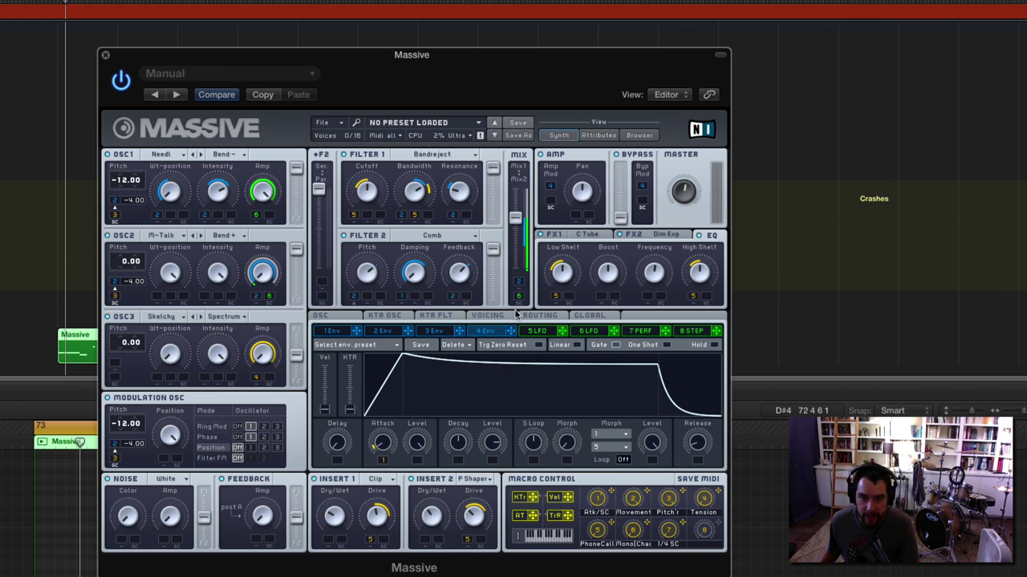
click(634, 331)
click(692, 332)
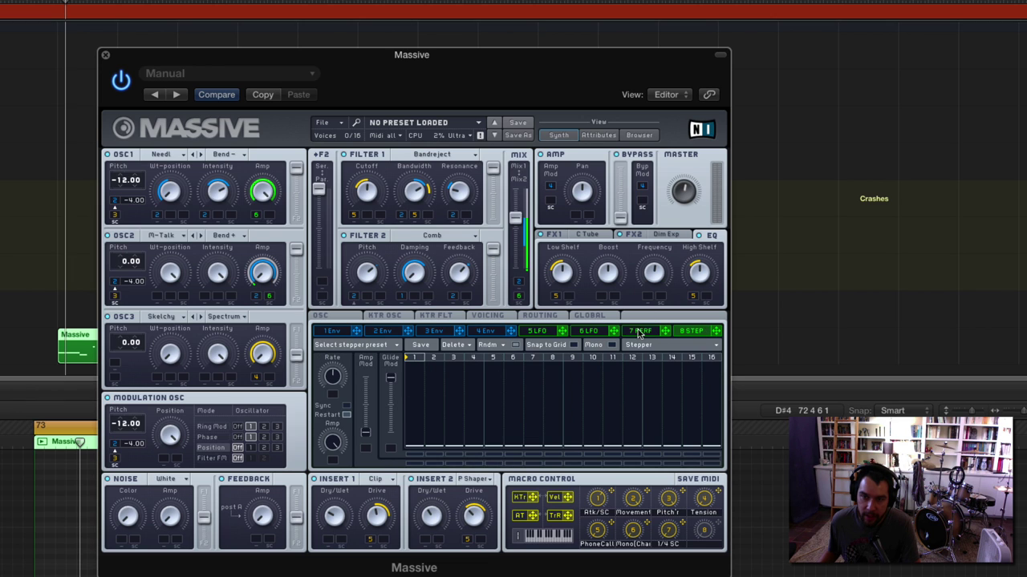
click(640, 331)
mouse_move(417, 393)
mouse_down()
mouse_move(427, 417)
mouse_move(490, 419)
mouse_up()
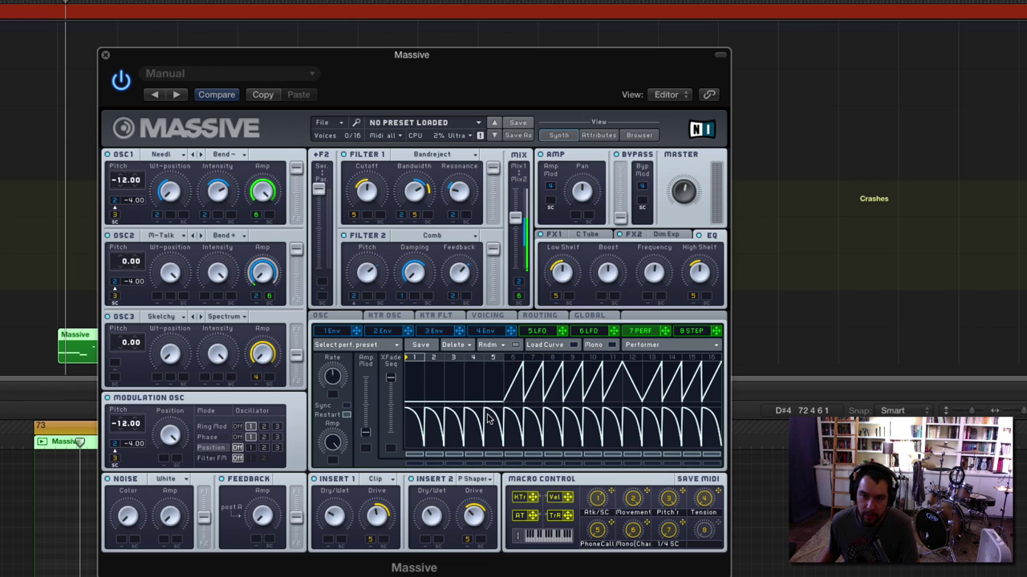
click(445, 333)
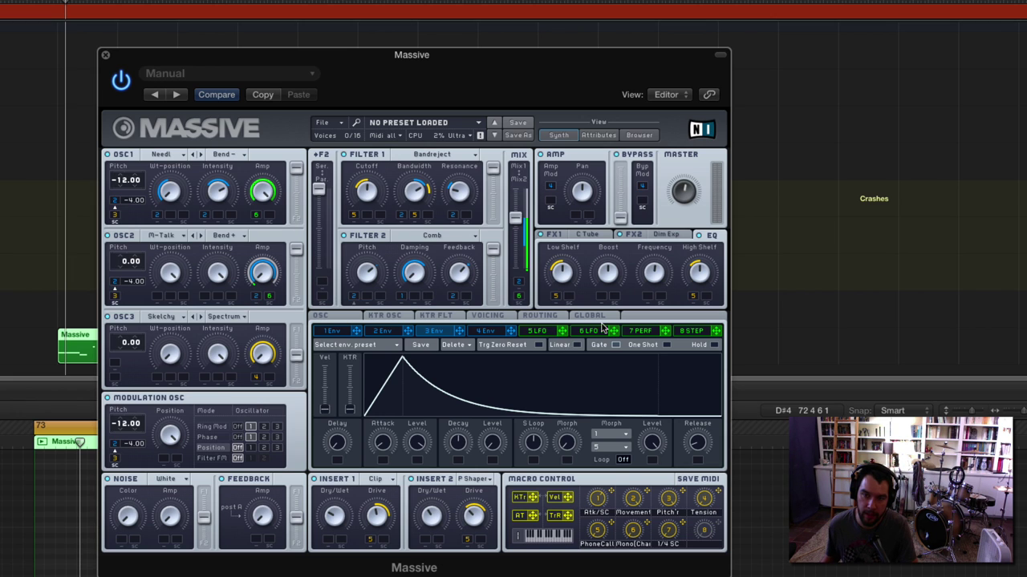
click(572, 331)
click(548, 331)
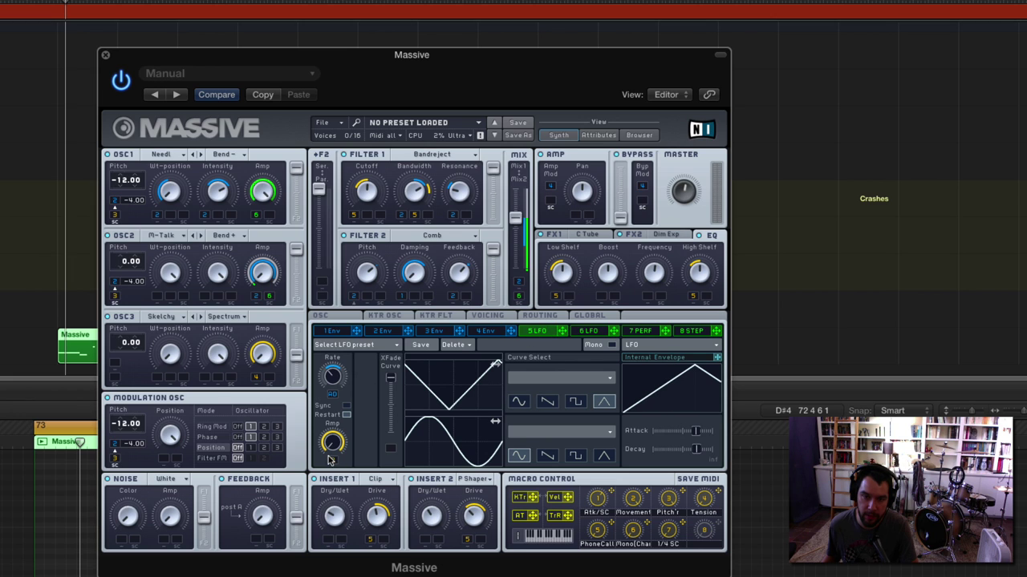
click(577, 331)
click(335, 332)
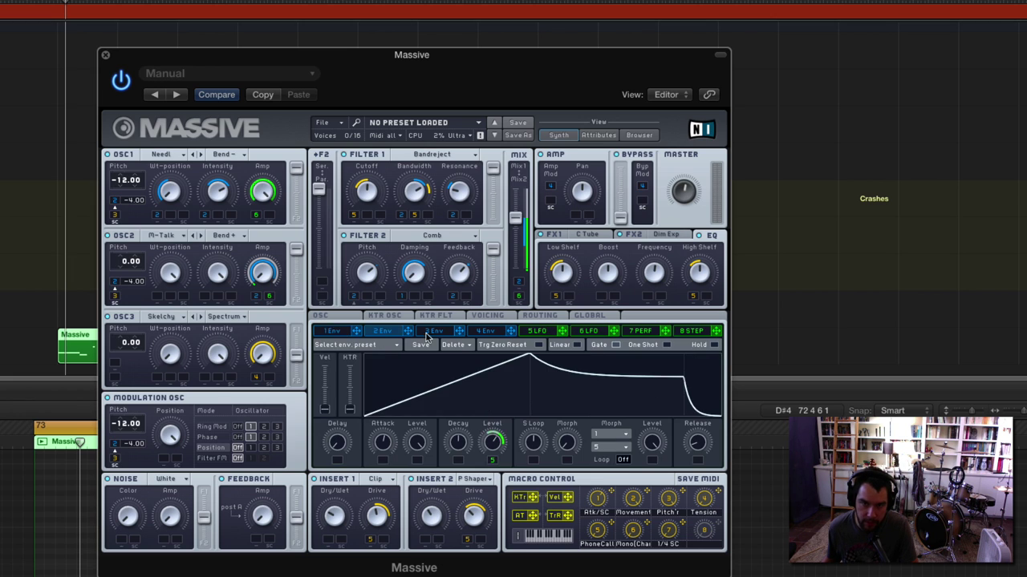
click(431, 331)
click(482, 331)
click(541, 331)
click(588, 332)
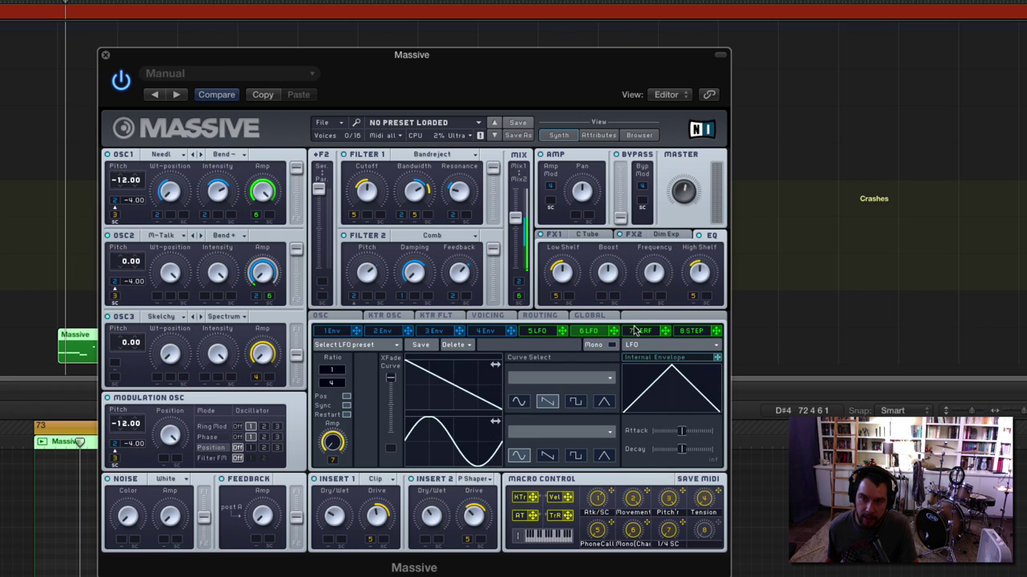
click(636, 332)
click(585, 333)
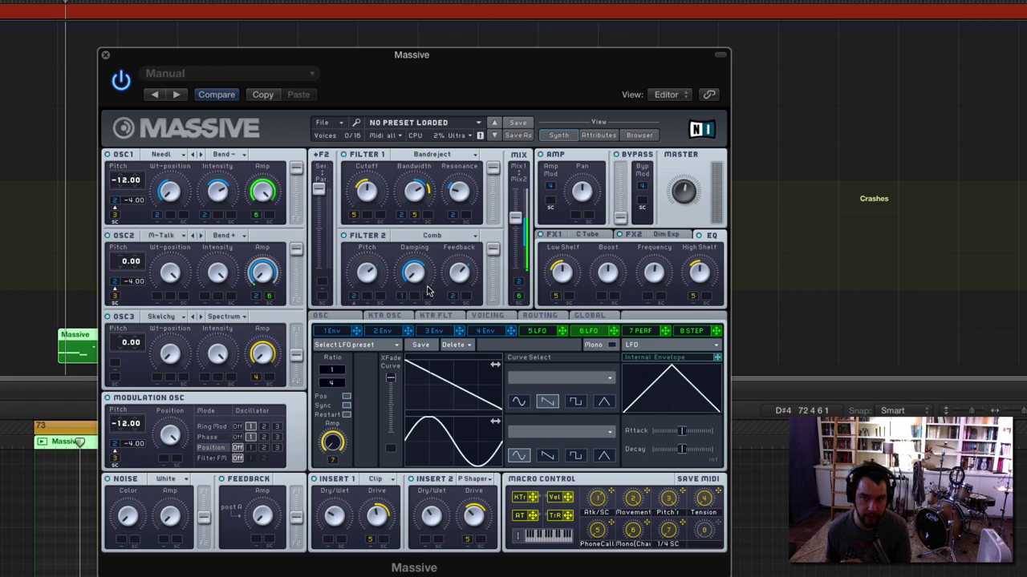
Step: Modulate filter 2's pitch and feedback with macro 8, and add modulator 8, the stepper, to the same filter's pitch
click(659, 332)
click(691, 333)
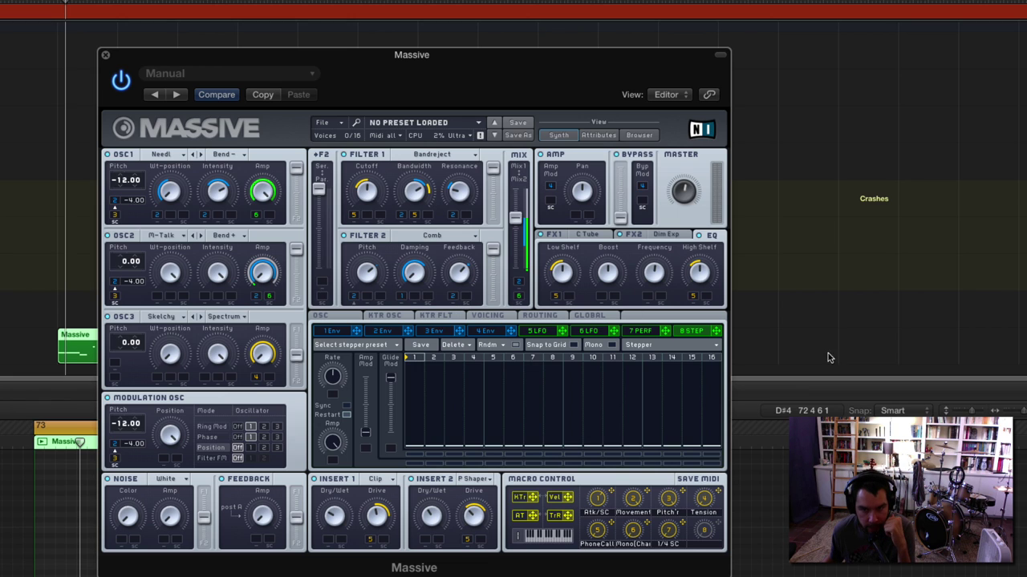
drag(497, 305, 380, 275)
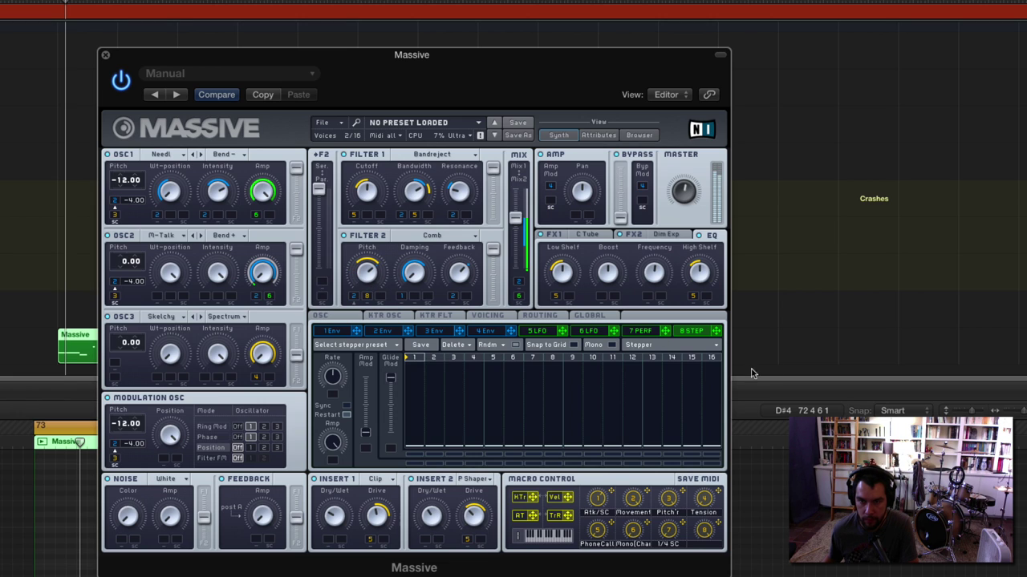
drag(523, 328, 470, 300)
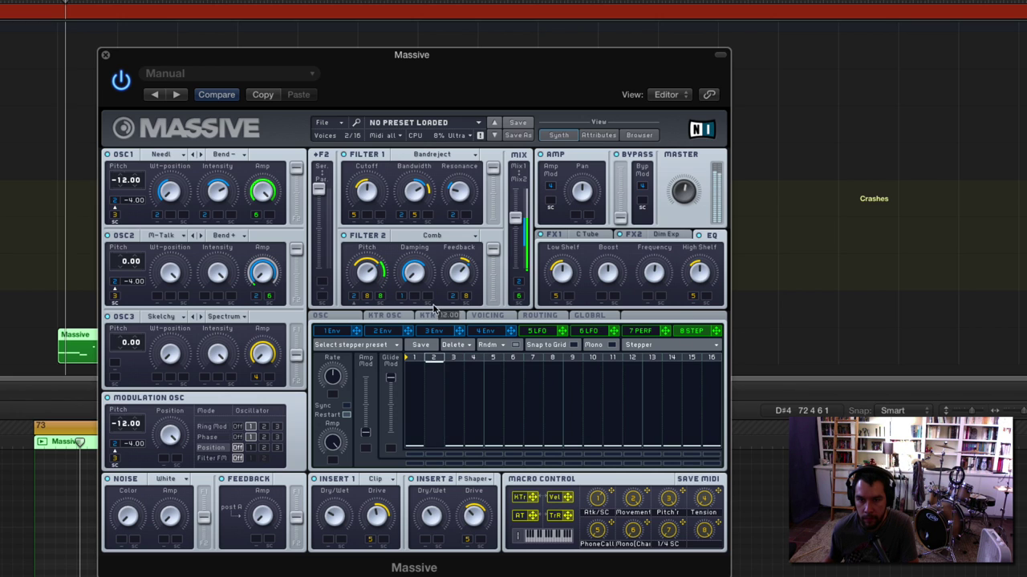
Step: Shorten the stepper's loop to two steps, sync it at a 1/16 ratio, and lower its glide fully
drag(716, 358, 442, 361)
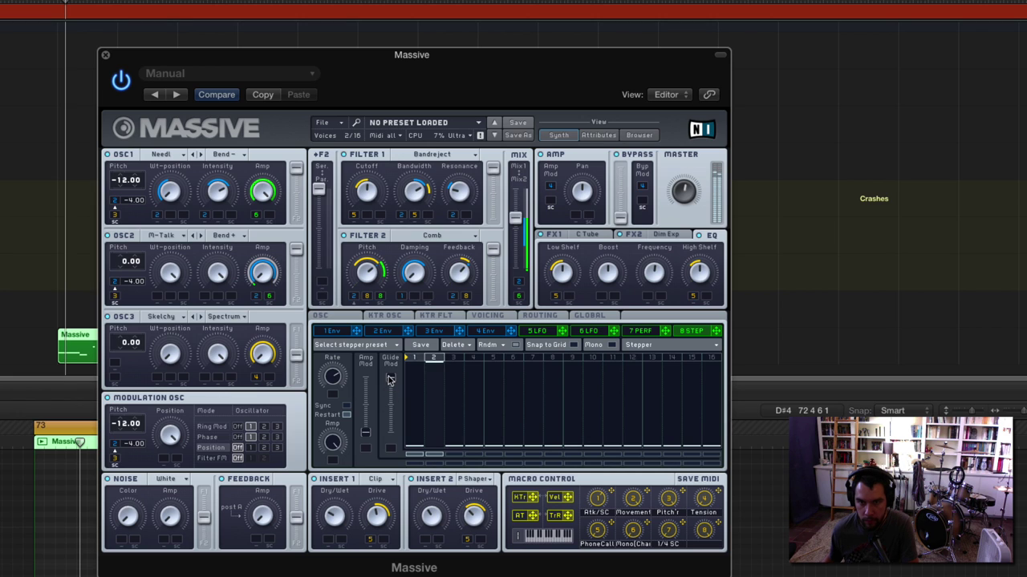
drag(390, 379, 390, 415)
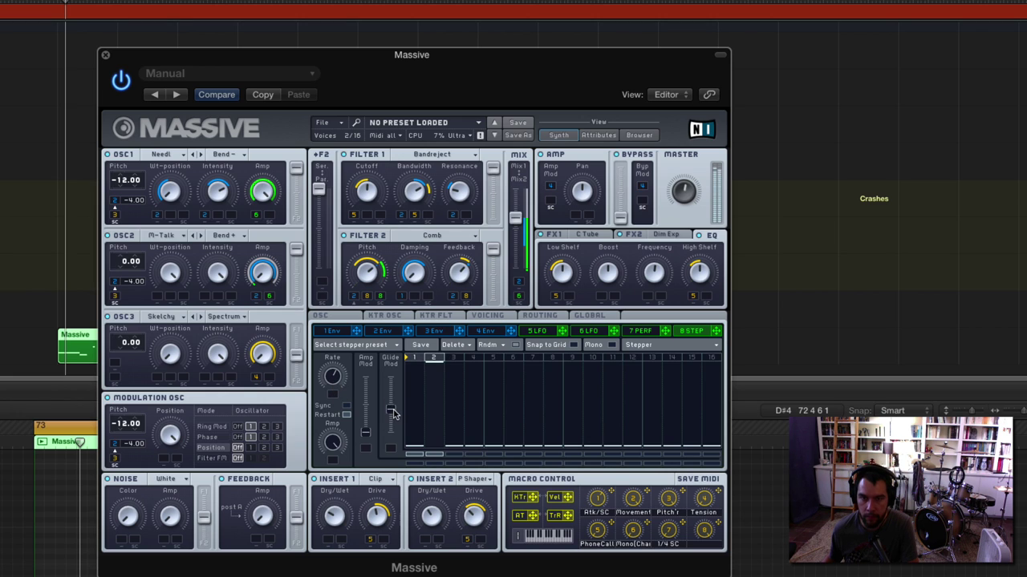
drag(392, 416, 392, 425)
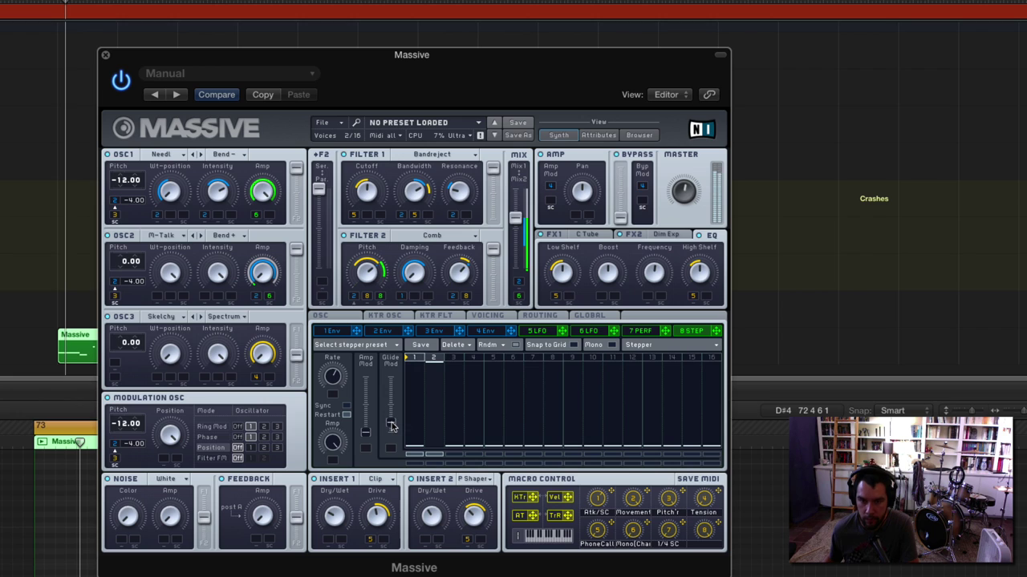
click(347, 406)
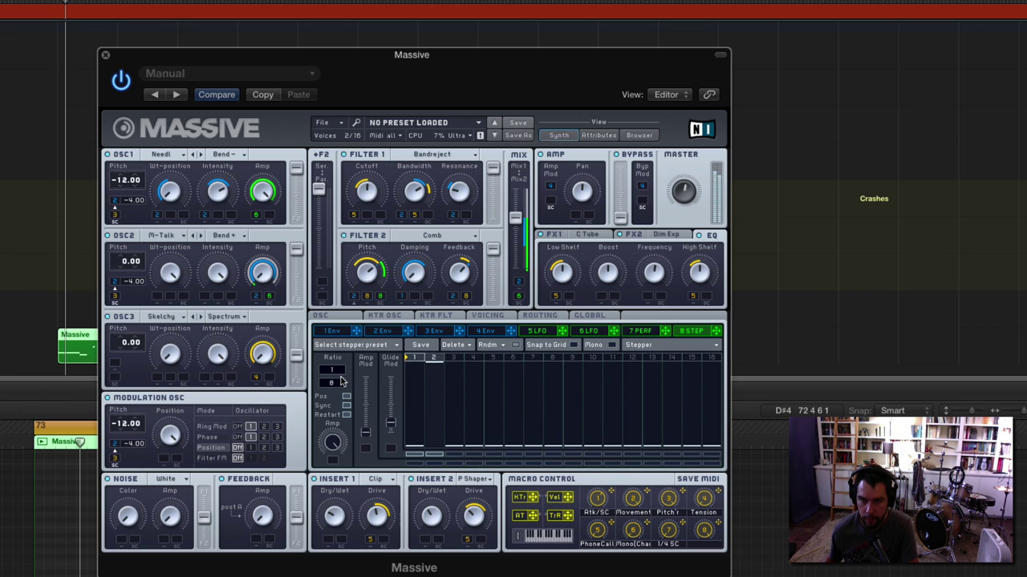
scroll(342, 383, up, 4)
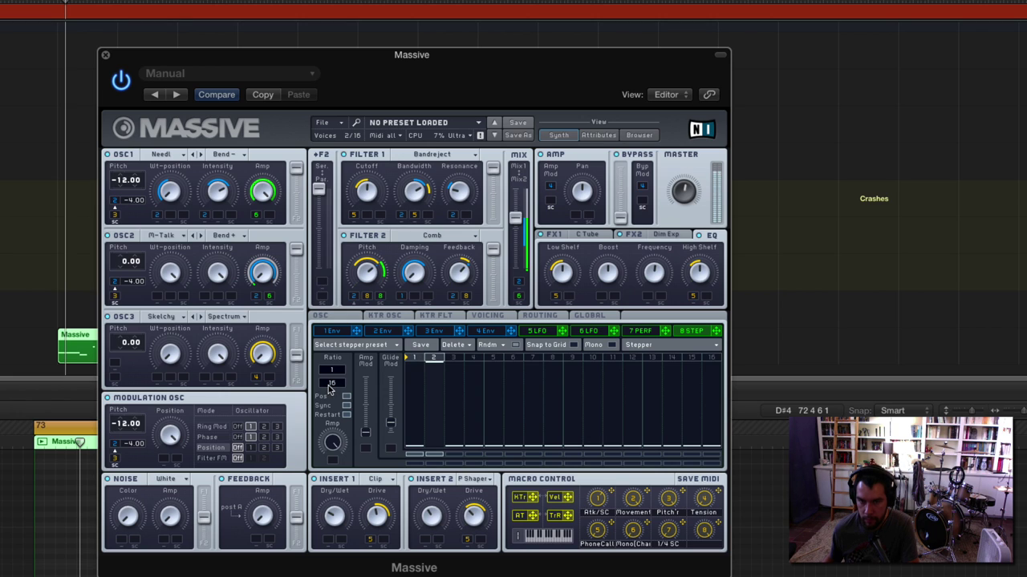
drag(390, 424, 392, 460)
Step: Widen the stepper's modulation of filter 2's pitch, add it to the damping, and raise step 1 with step 2 at the bottom
drag(380, 296, 382, 326)
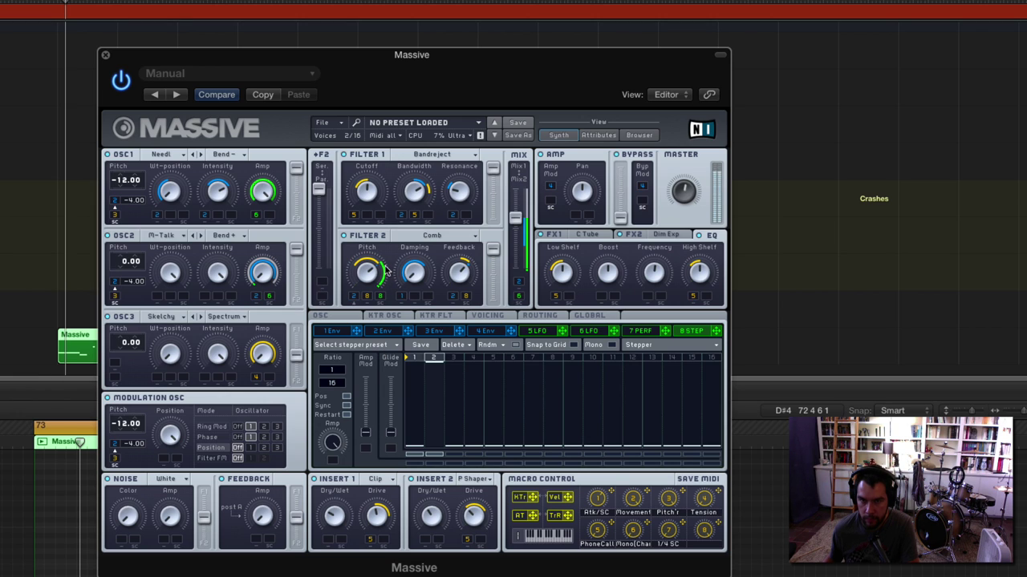
drag(718, 331, 417, 298)
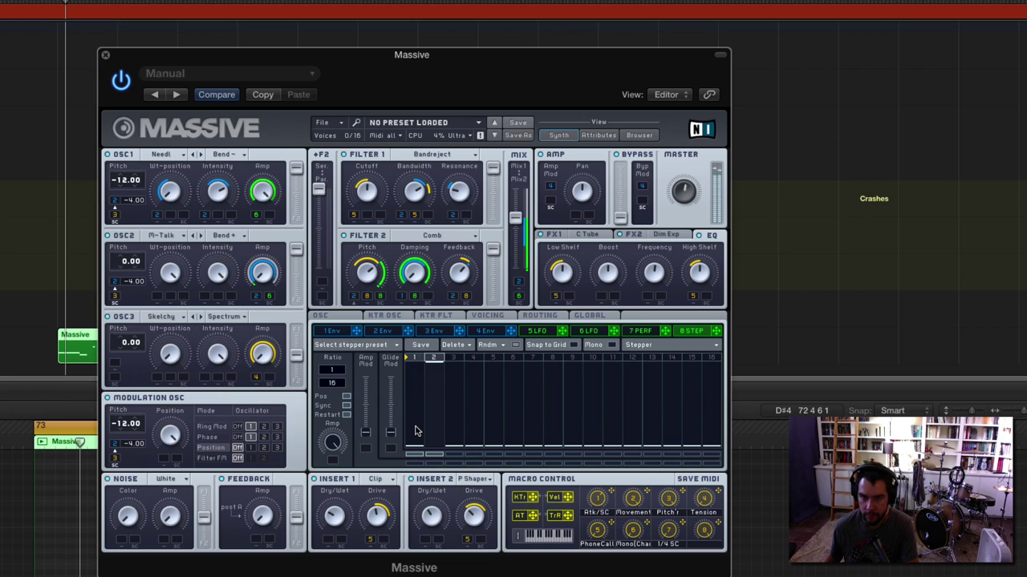
drag(426, 374, 437, 453)
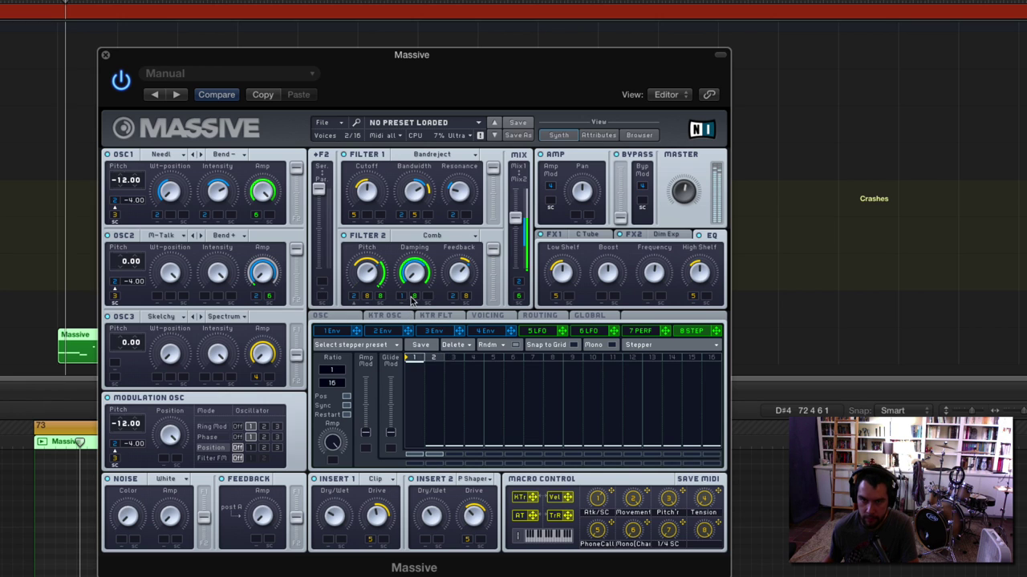
Step: Modulate envelope 2's attack level and decay time with macro 8
click(390, 334)
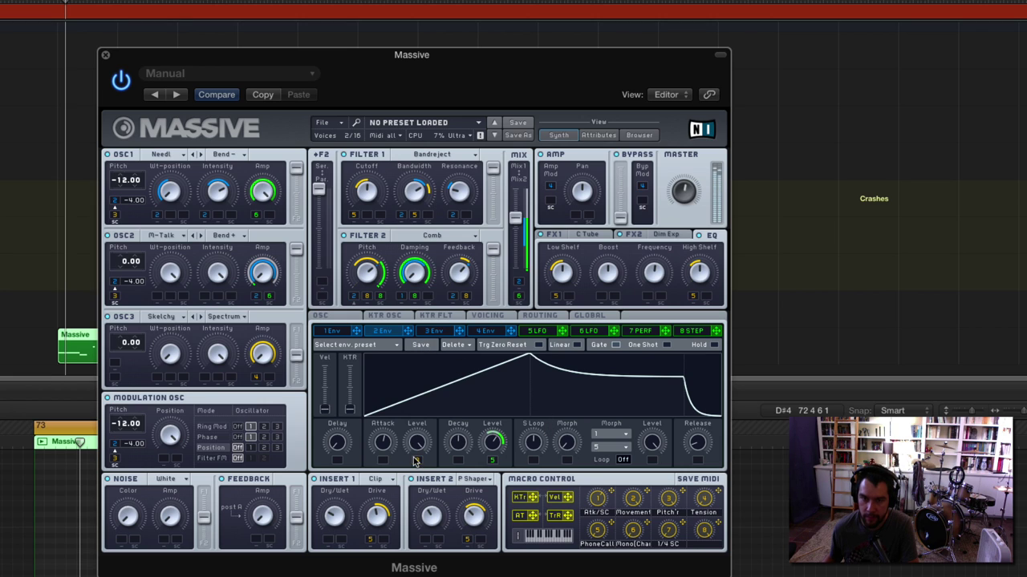
drag(416, 461, 415, 461)
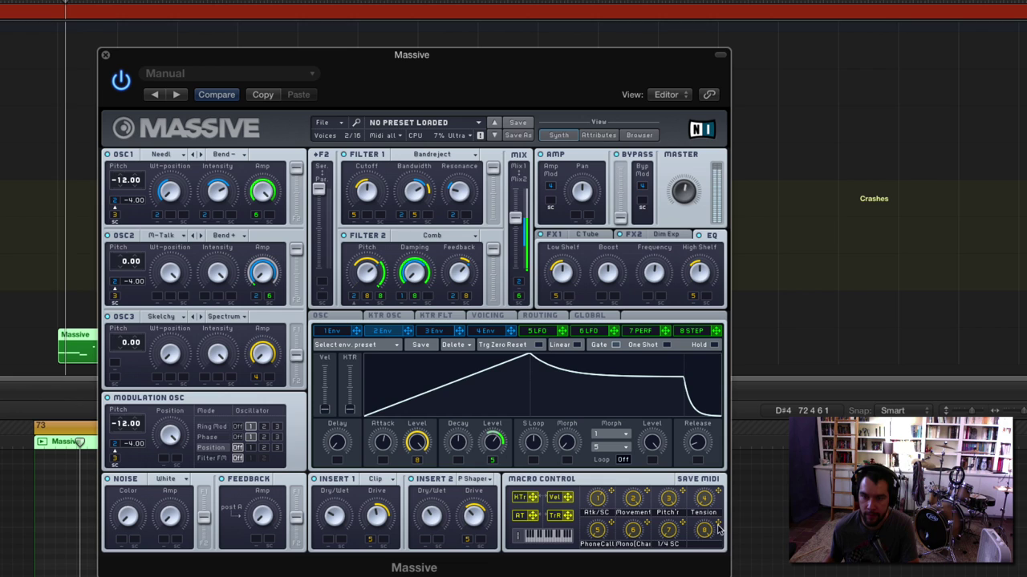
drag(718, 530, 458, 459)
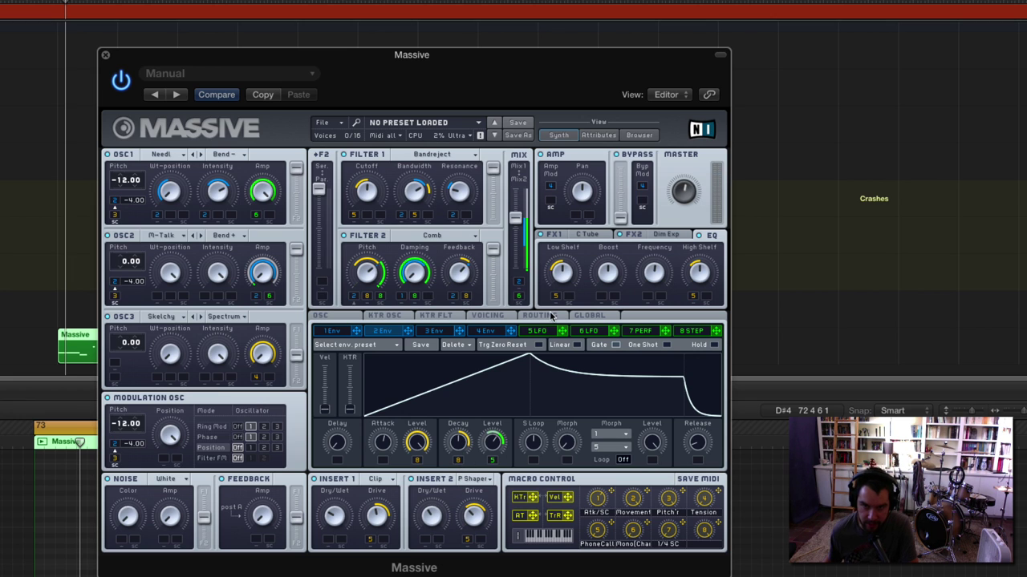
Step: Check the performer's pattern, return to the stepper, and raise its glide fader to the top
click(648, 331)
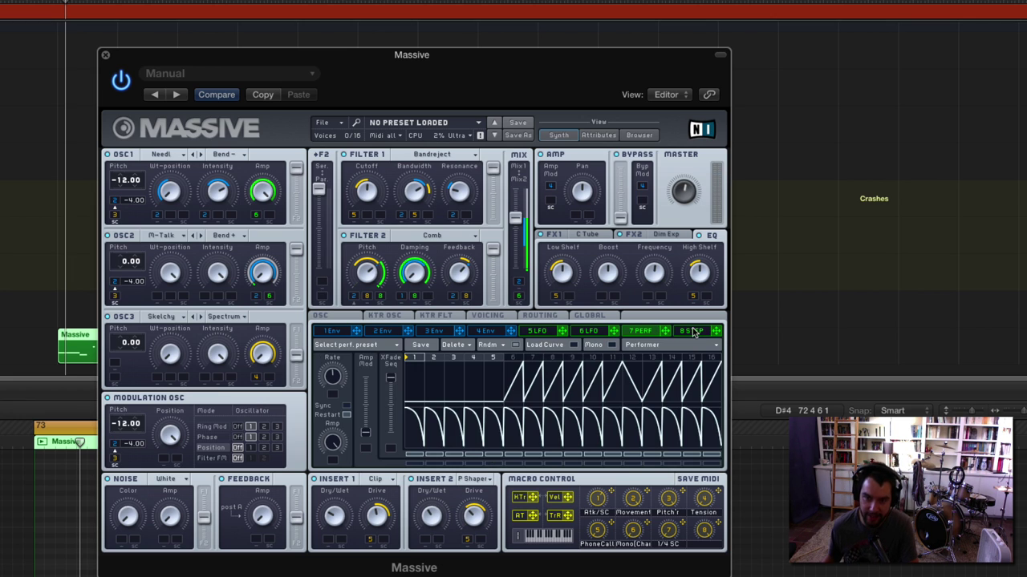
click(691, 331)
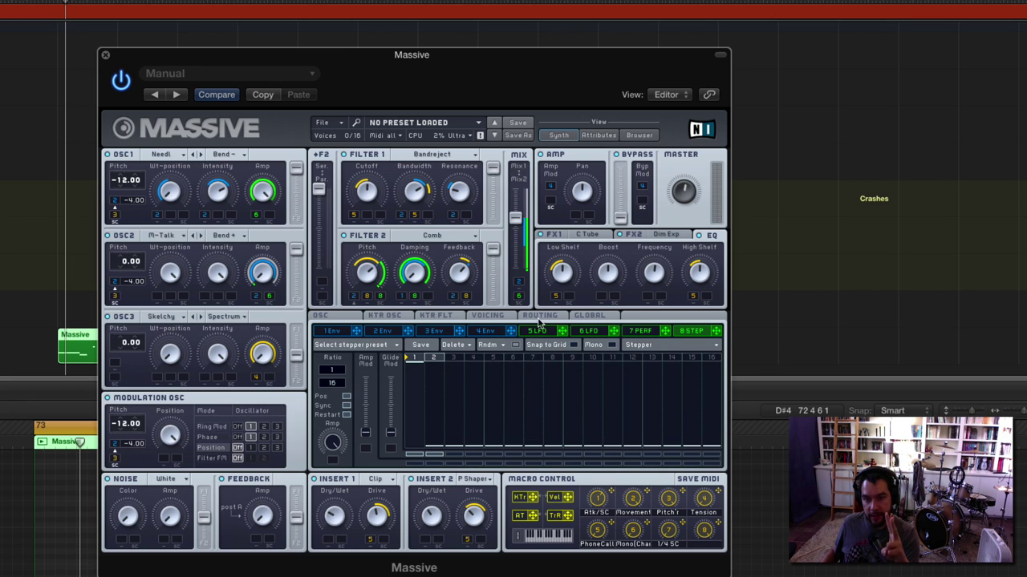
drag(393, 434, 403, 362)
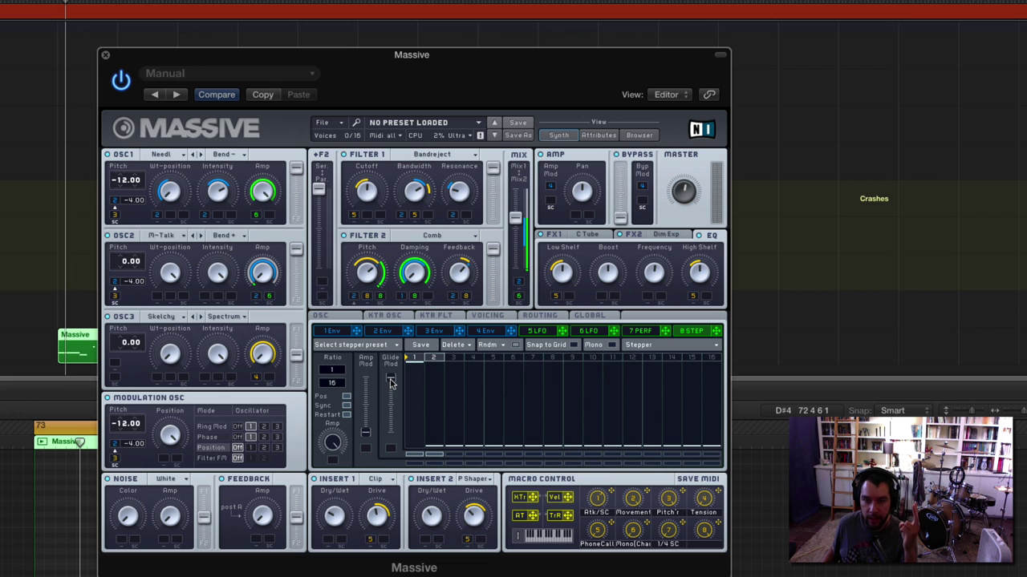
Step: Compare high and low glide settings on the stepper, leaving its glide fader at the bottom
drag(390, 384, 387, 469)
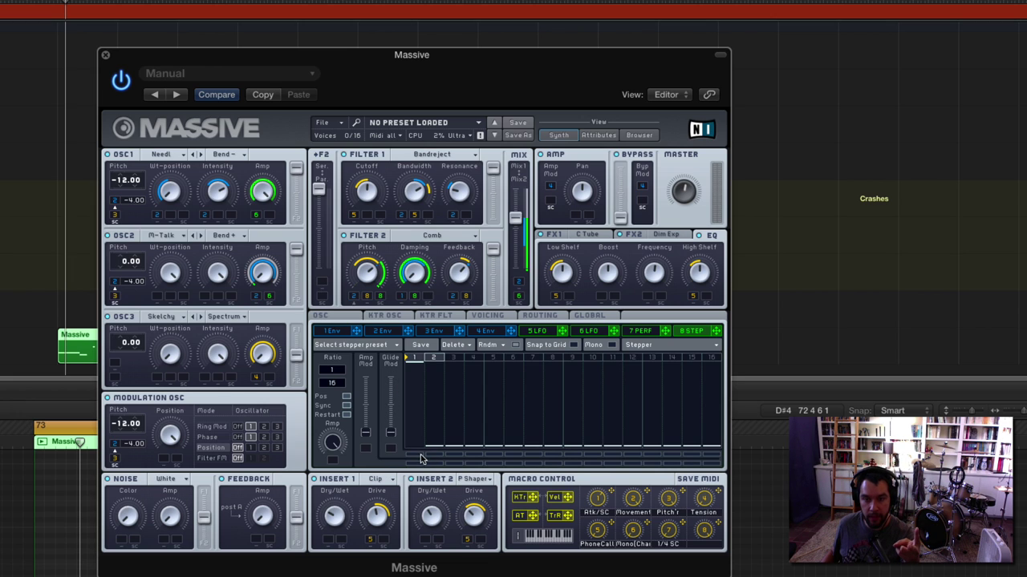
mouse_move(420, 458)
mouse_down()
mouse_move(433, 459)
mouse_move(390, 420)
mouse_move(385, 394)
mouse_up()
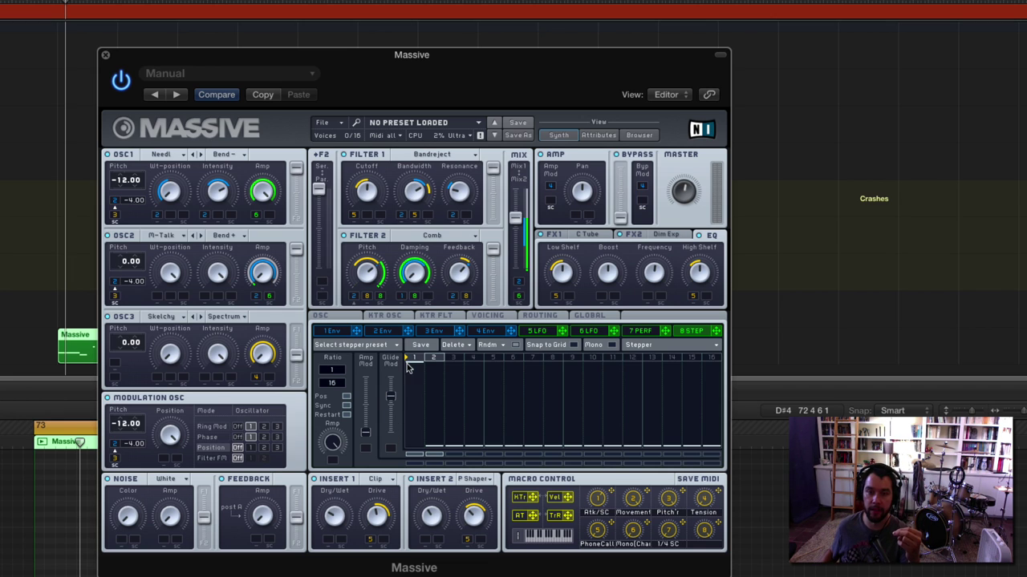
drag(392, 399, 398, 380)
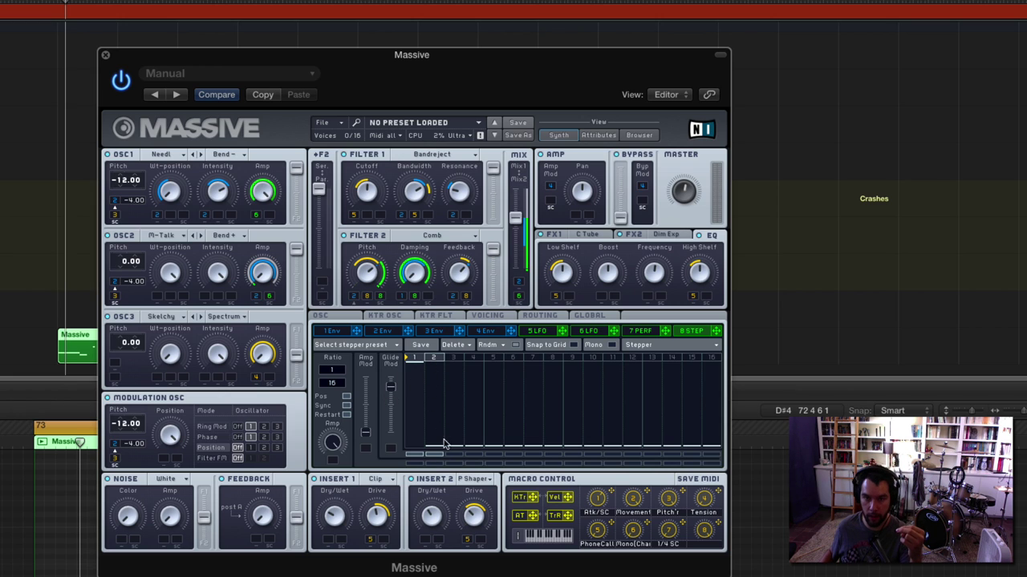
drag(389, 398, 393, 476)
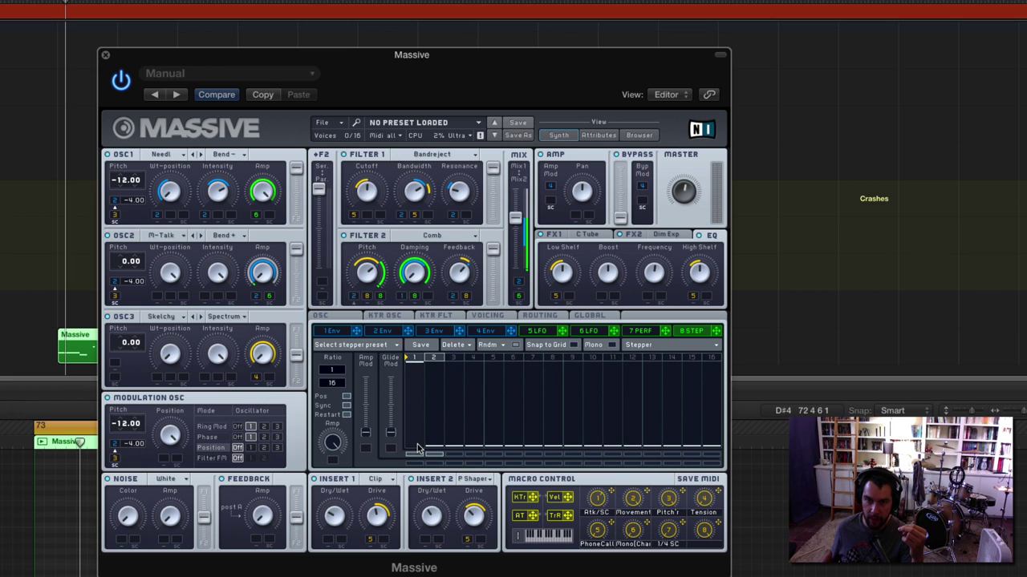
mouse_move(392, 437)
mouse_down()
mouse_move(395, 384)
mouse_move(395, 434)
mouse_up()
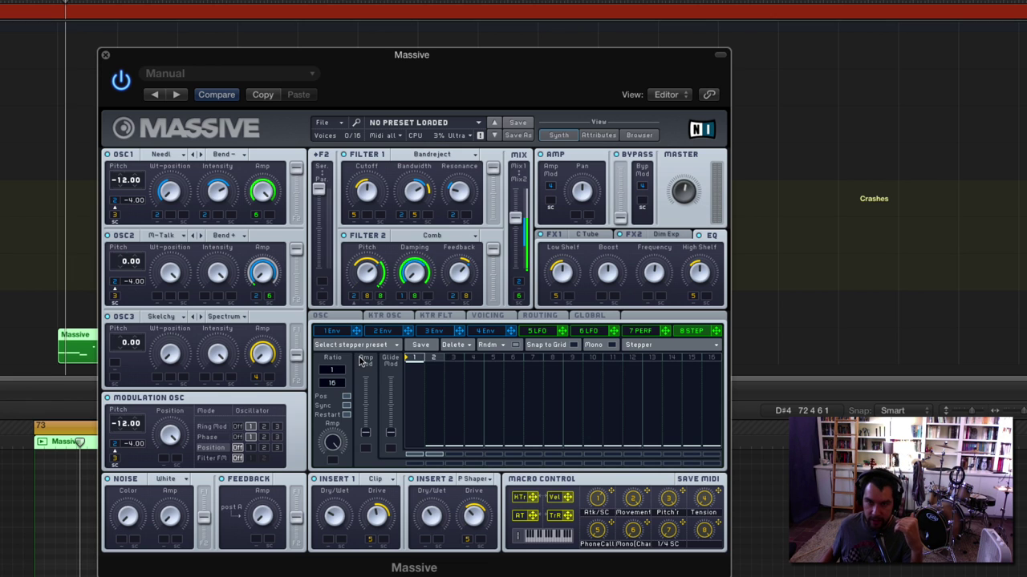
Step: Try envelope 2's attack level at minimum, comparing it with the maximum, and return it to full
click(337, 331)
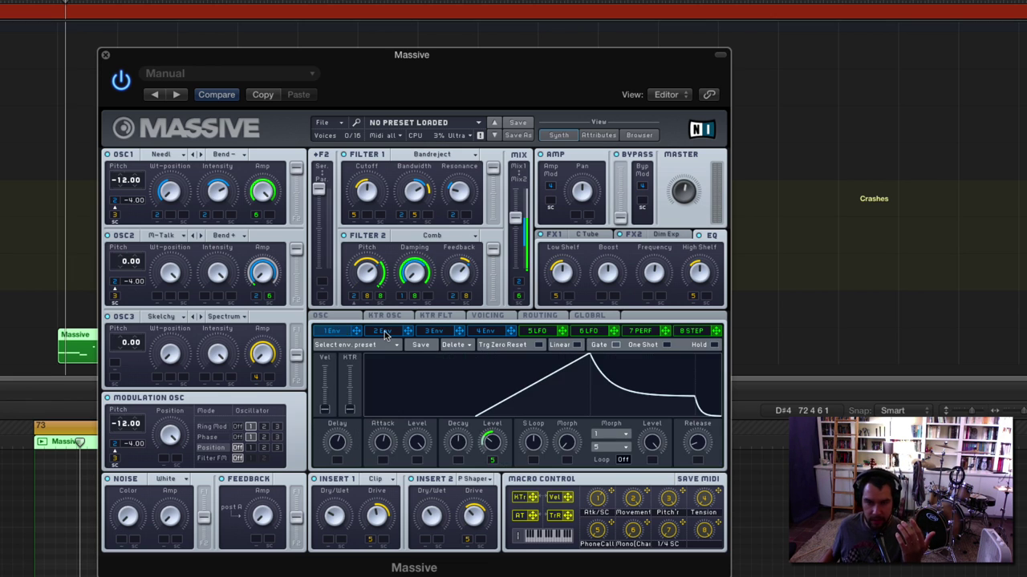
click(374, 334)
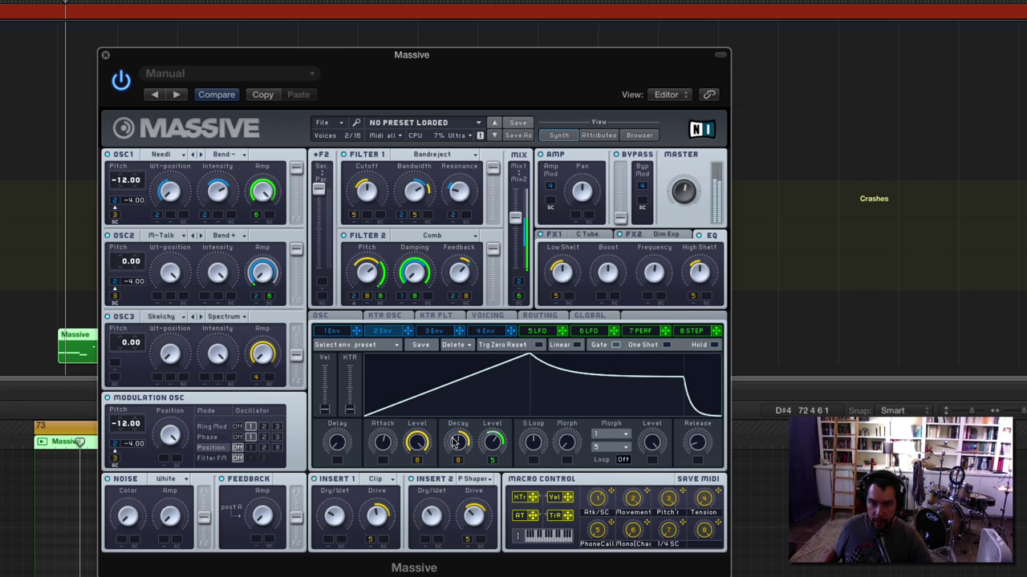
drag(416, 441, 417, 489)
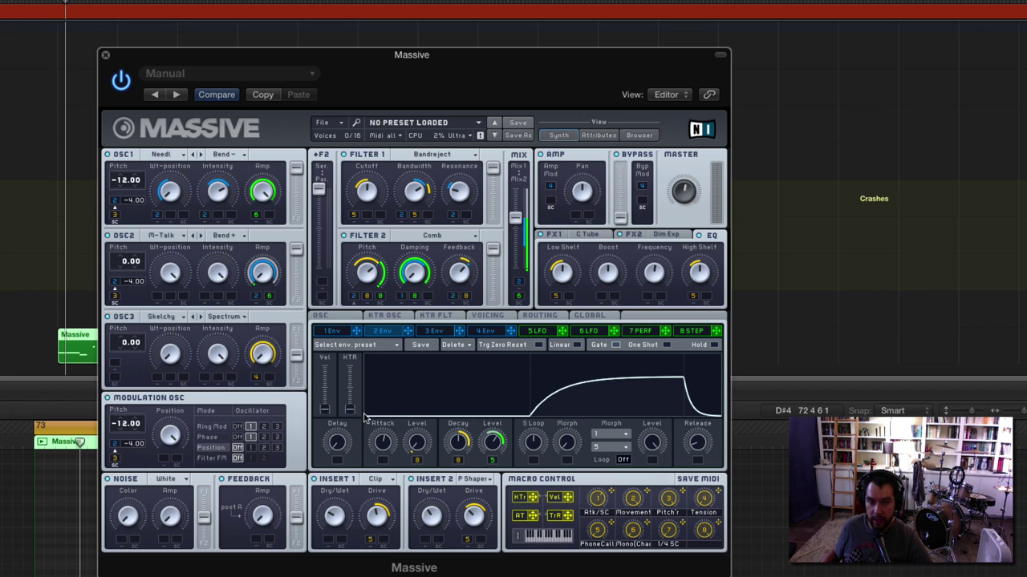
drag(418, 444, 413, 313)
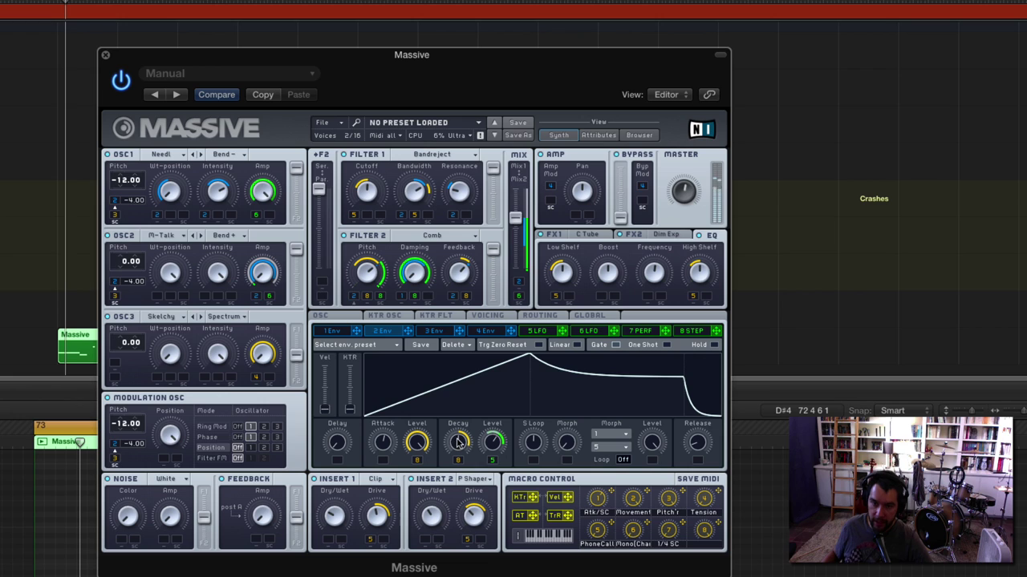
key(ctrl+z)
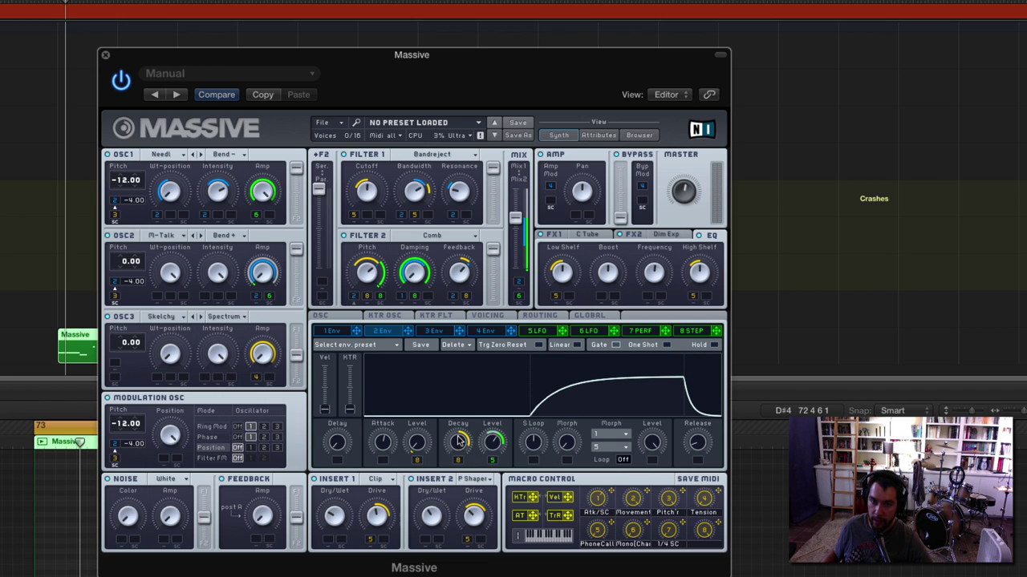
drag(417, 446, 418, 351)
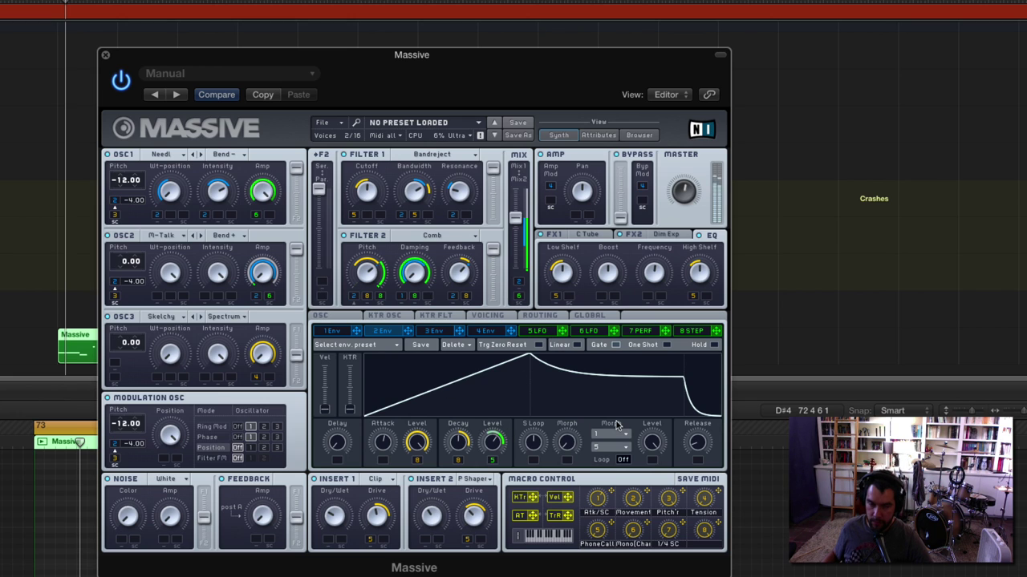
click(456, 336)
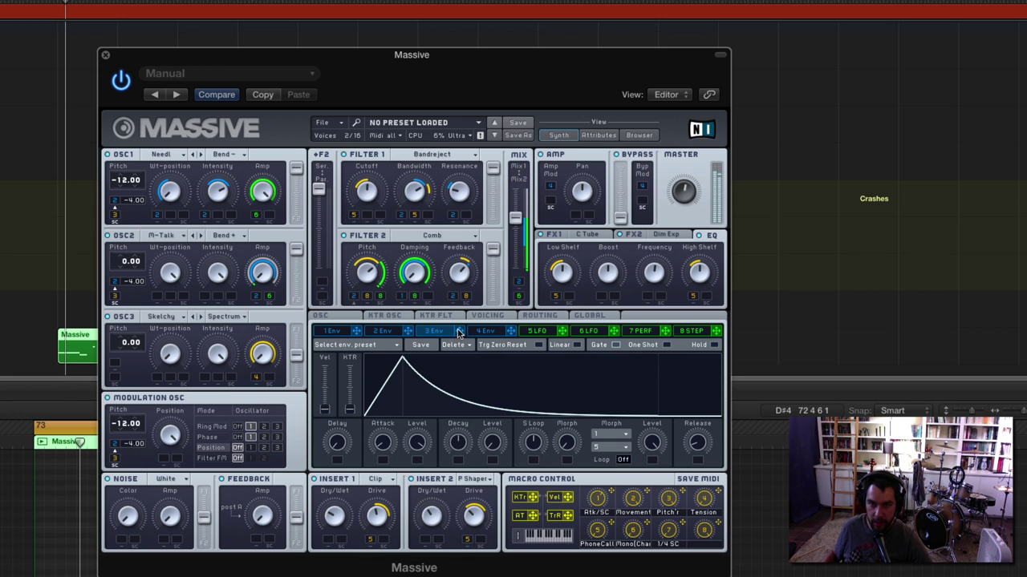
drag(459, 332, 374, 170)
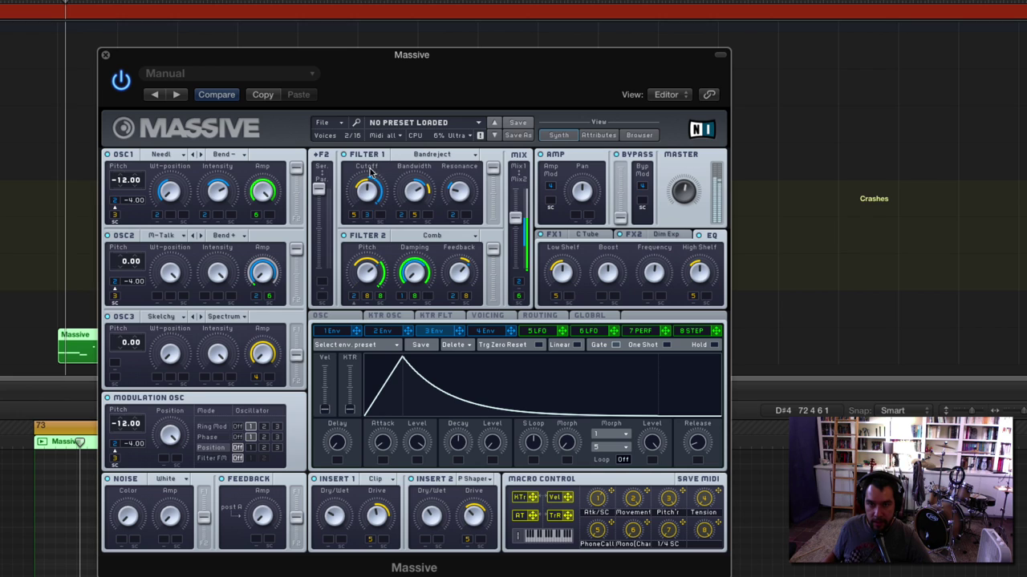
right_click(366, 215)
click(386, 229)
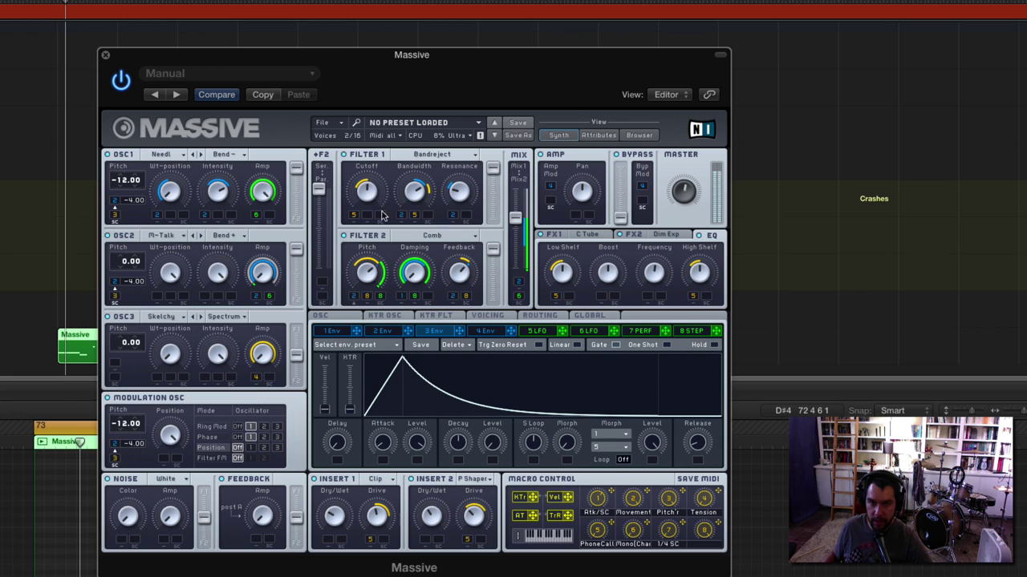
Step: Give envelope 3 a long attack with full attack and decay levels, and modulate filter 1's cutoff and bandwidth with it
drag(389, 437, 407, 285)
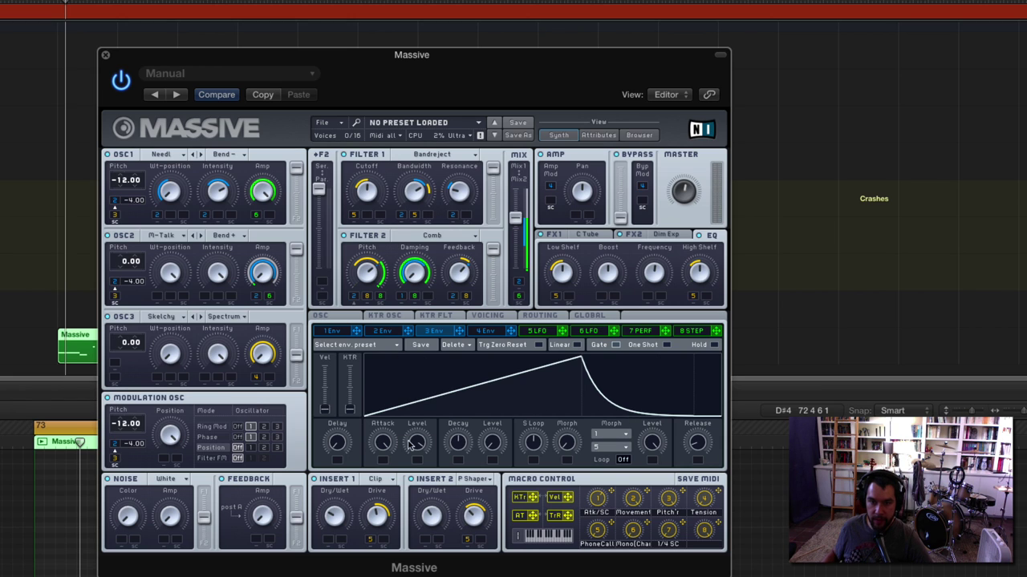
drag(416, 442, 427, 358)
drag(382, 443, 387, 425)
drag(457, 443, 453, 433)
drag(492, 442, 487, 425)
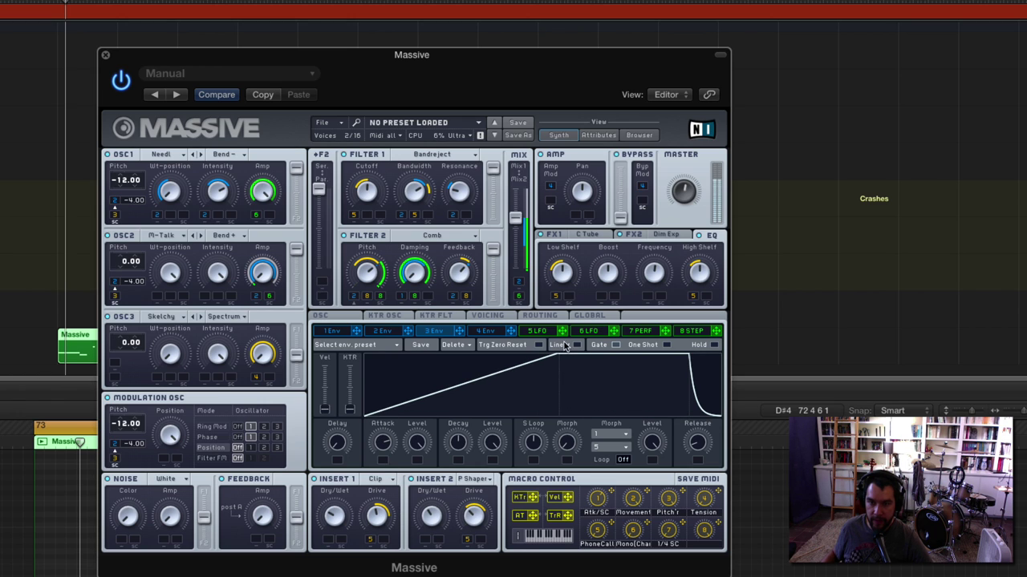
drag(366, 215, 369, 178)
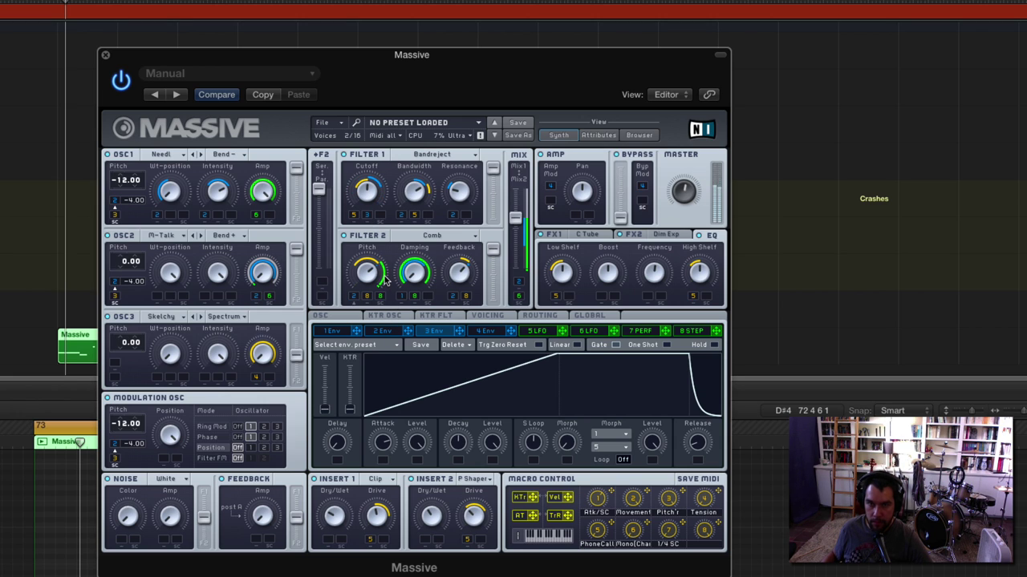
drag(459, 332, 438, 193)
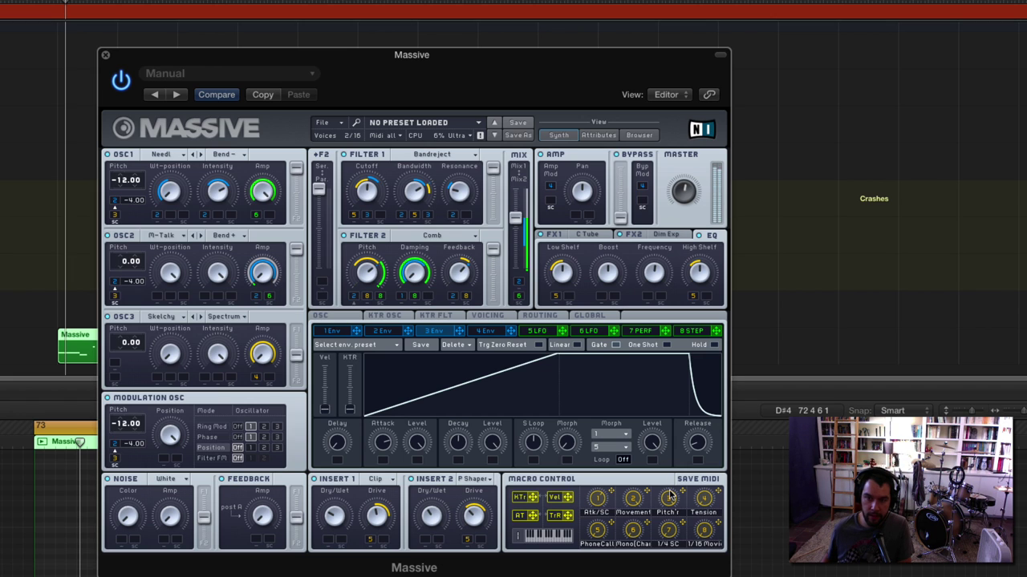
Step: Modulate the stepper's amp with macro 8
click(692, 331)
click(641, 332)
click(691, 331)
drag(719, 523, 340, 497)
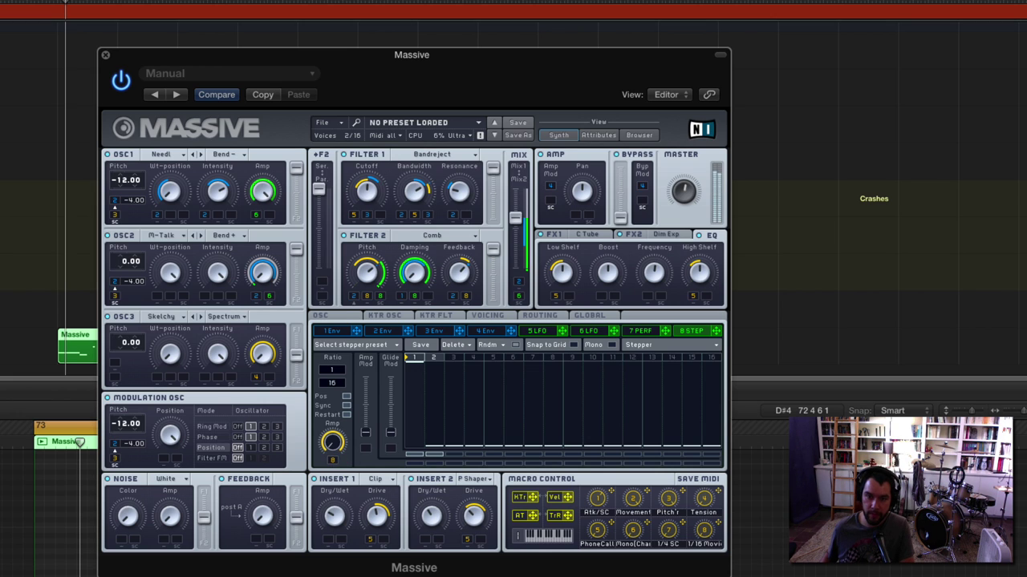
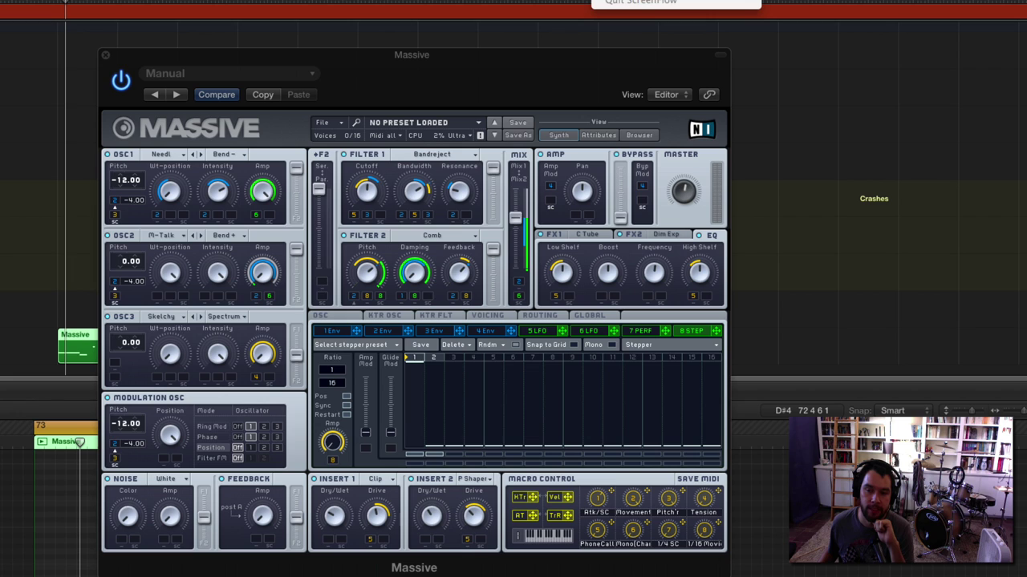
Step: Save the sound as BA Tension in the Massive Sounds 2 folder
key(Escape)
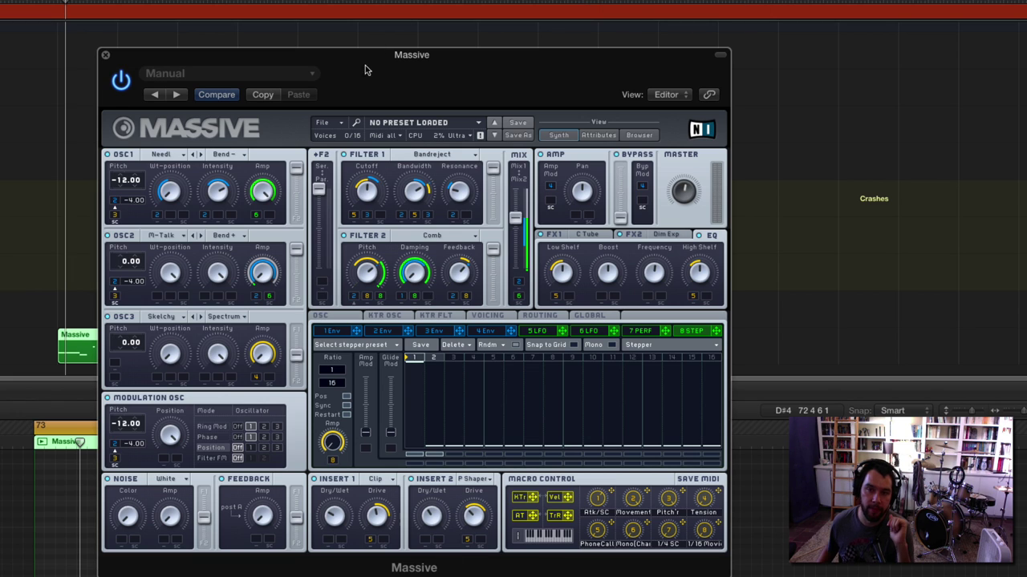
click(322, 124)
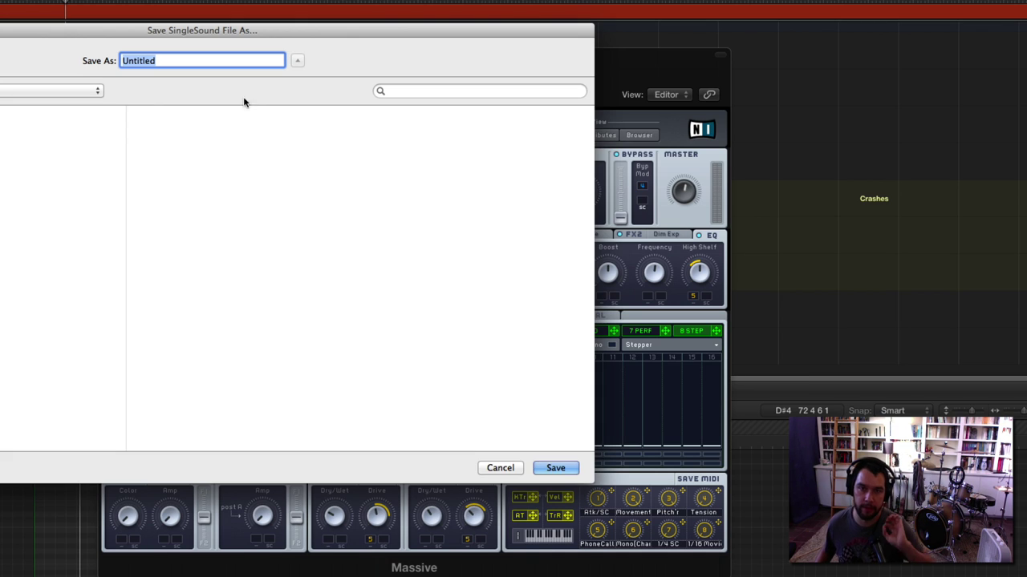
click(2, 257)
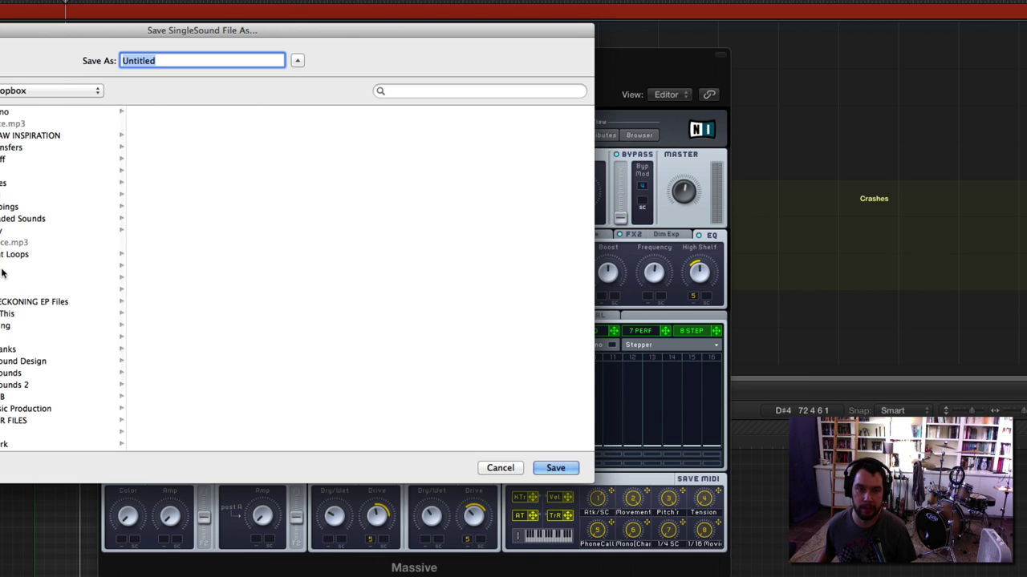
click(16, 381)
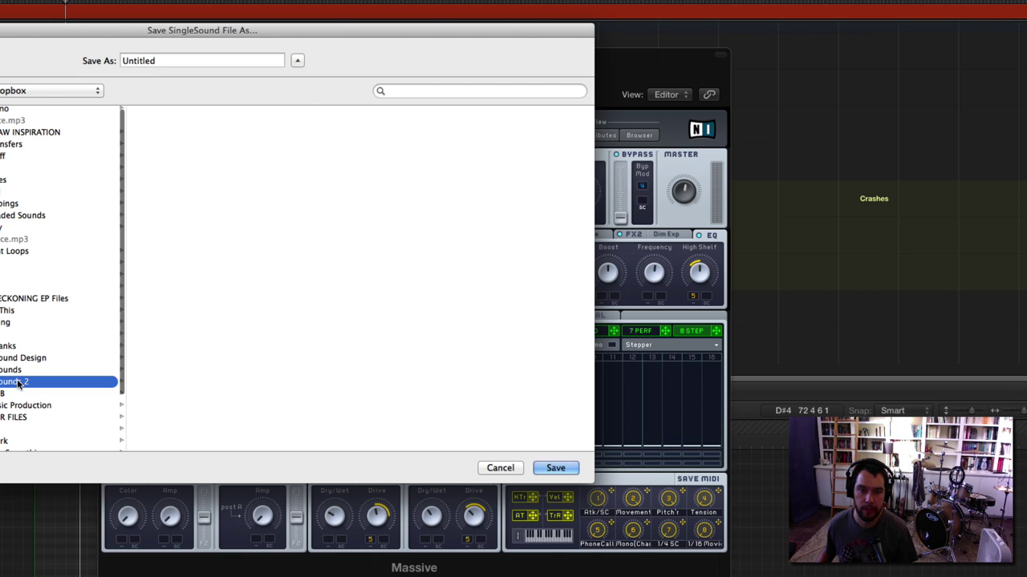
double_click(169, 60)
text(BA Tension)
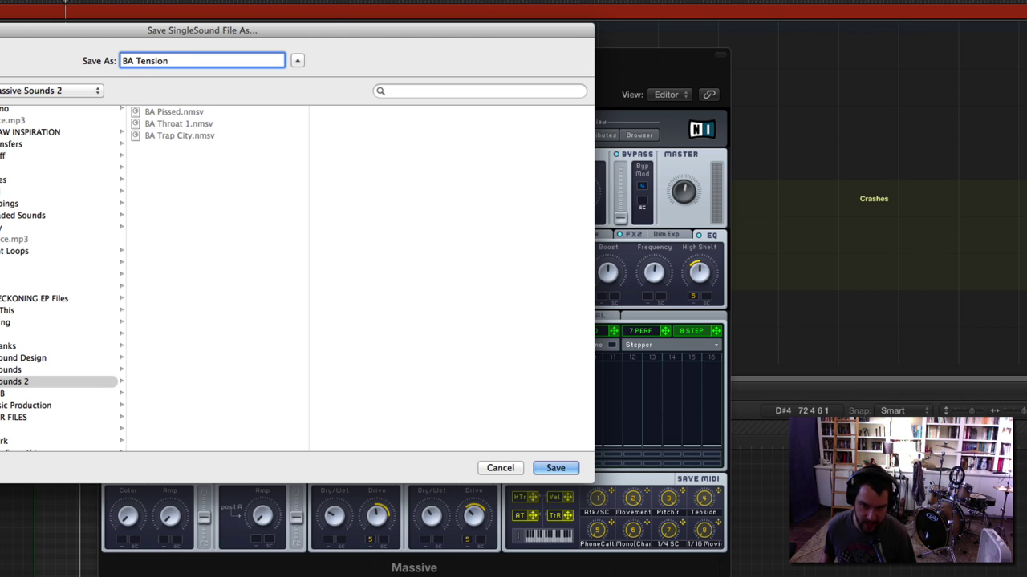
key(Return)
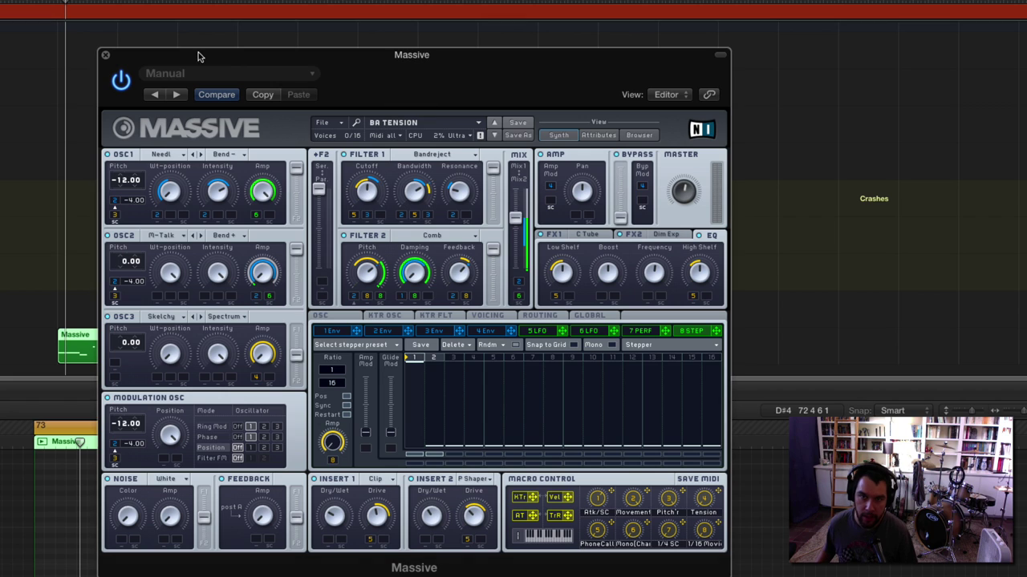
Step: Enter the author's name, company OCCS and bankname Farmhouse 2 in the sound attributes, and save the sound
click(600, 135)
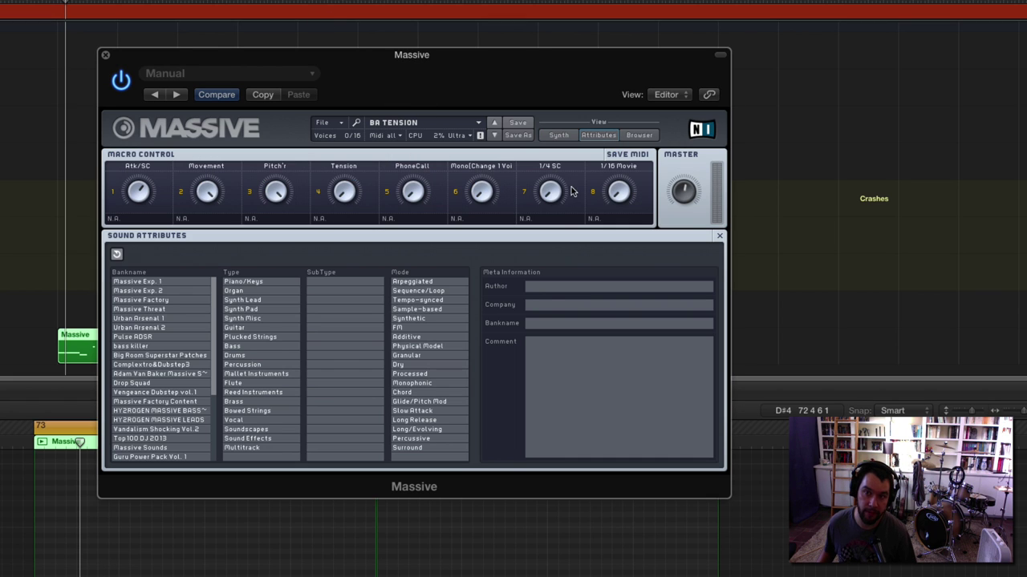
click(553, 304)
text(OCCS)
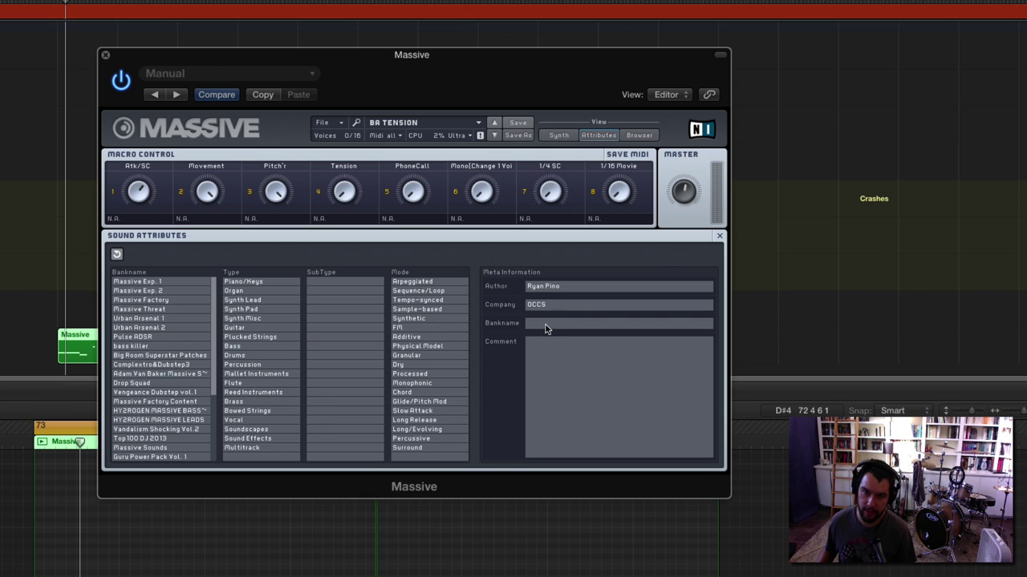
click(558, 324)
text(Farmhouse 2)
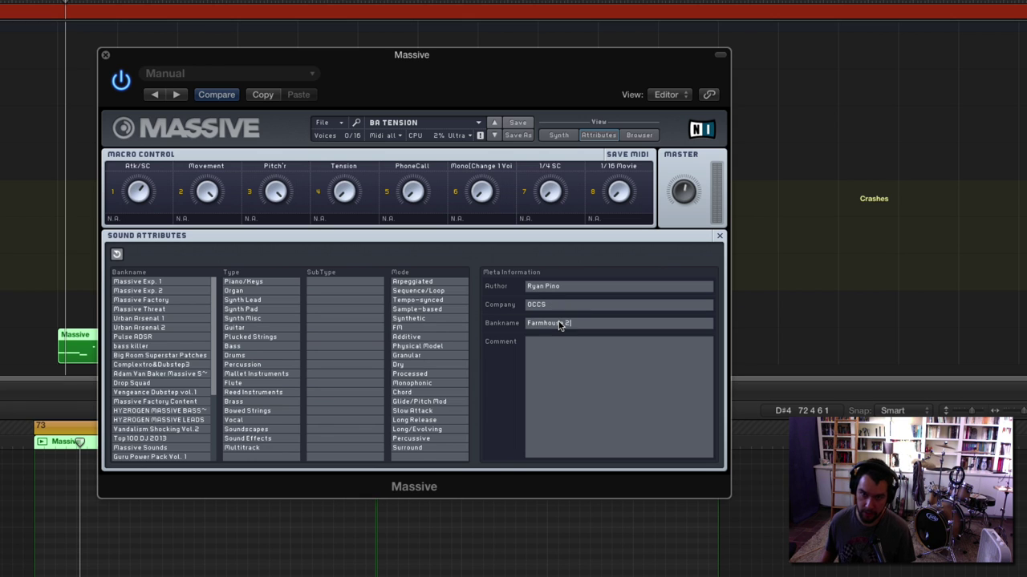
click(517, 124)
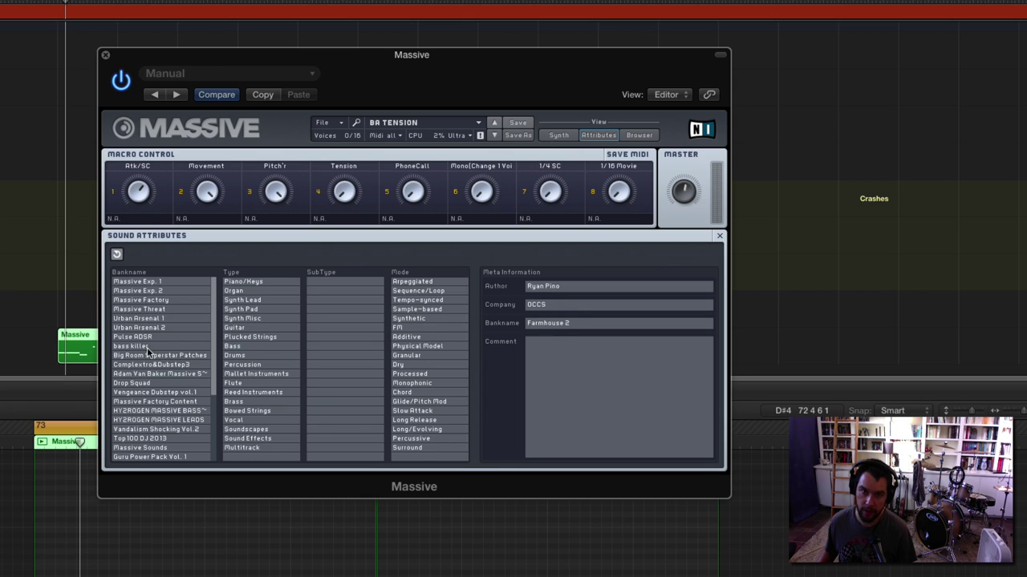
click(556, 135)
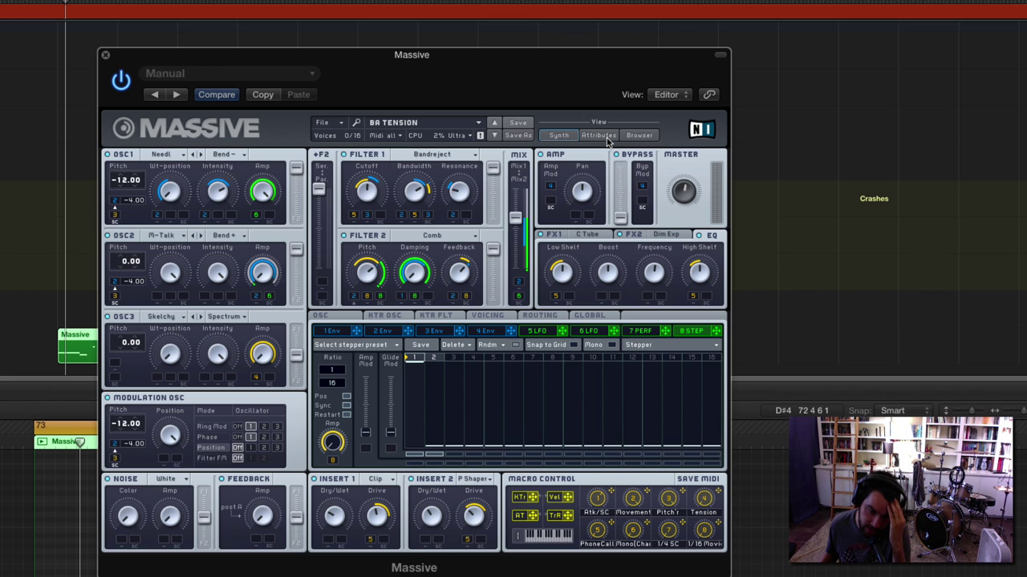
click(599, 136)
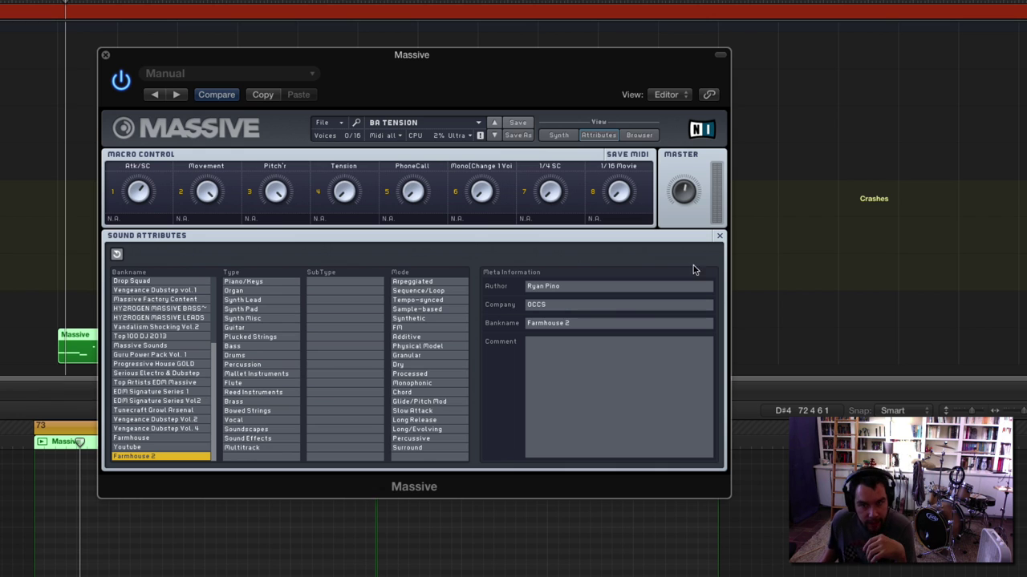
click(520, 137)
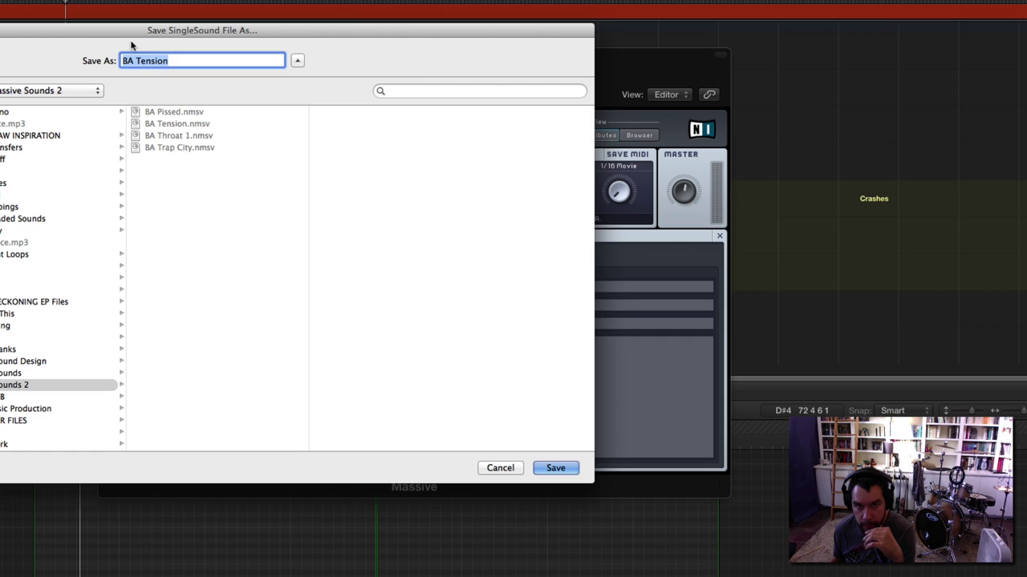
click(184, 61)
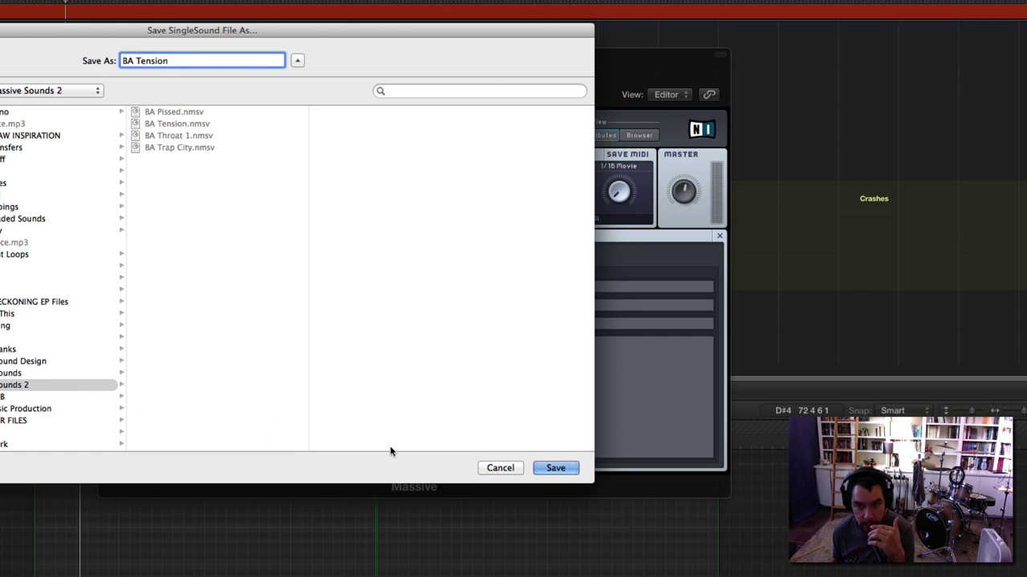
click(490, 467)
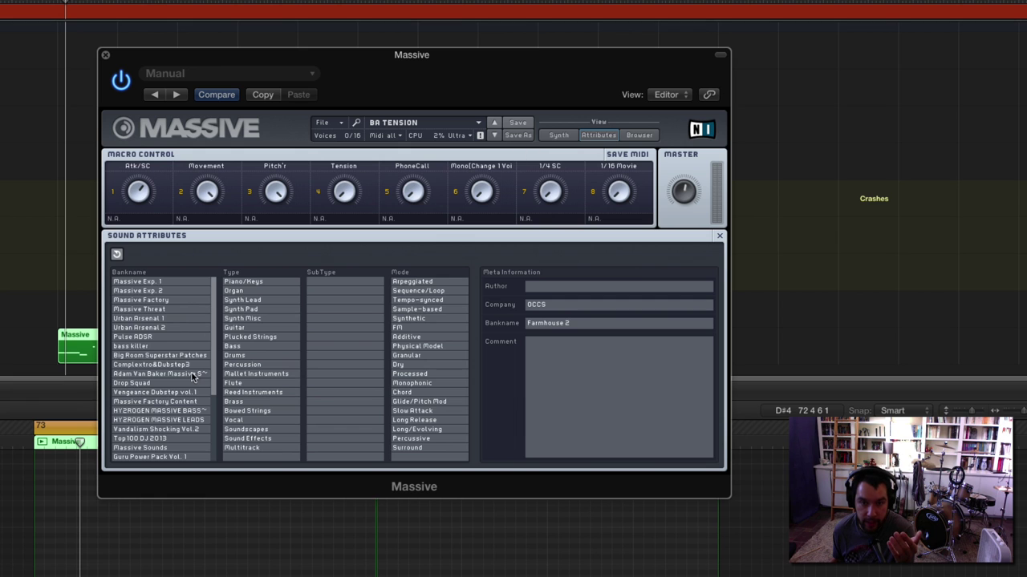
Step: Open the sound browser and look through the list of sounds in the Farmhouse bank
scroll(183, 436, up, 5)
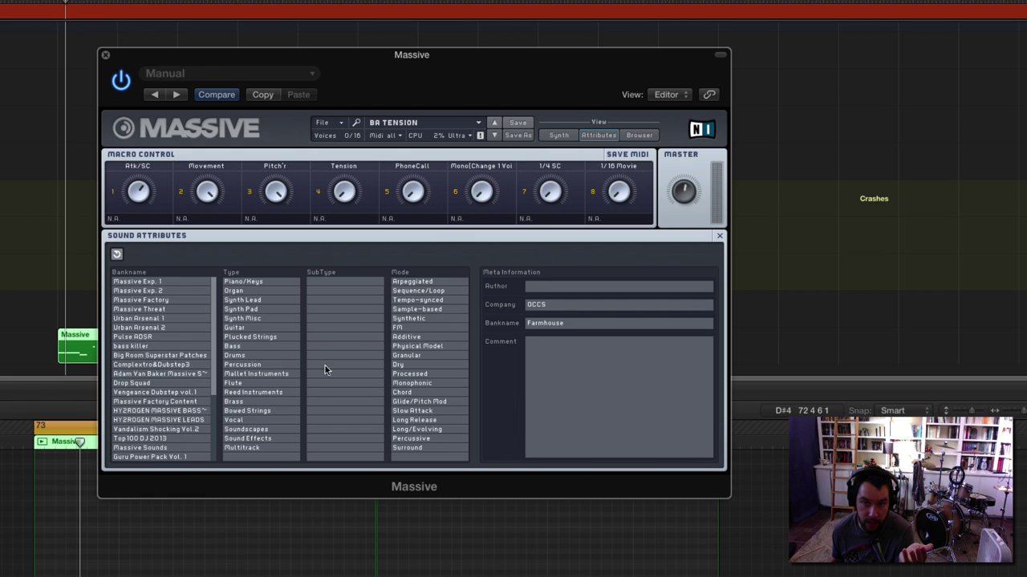
click(558, 135)
click(634, 135)
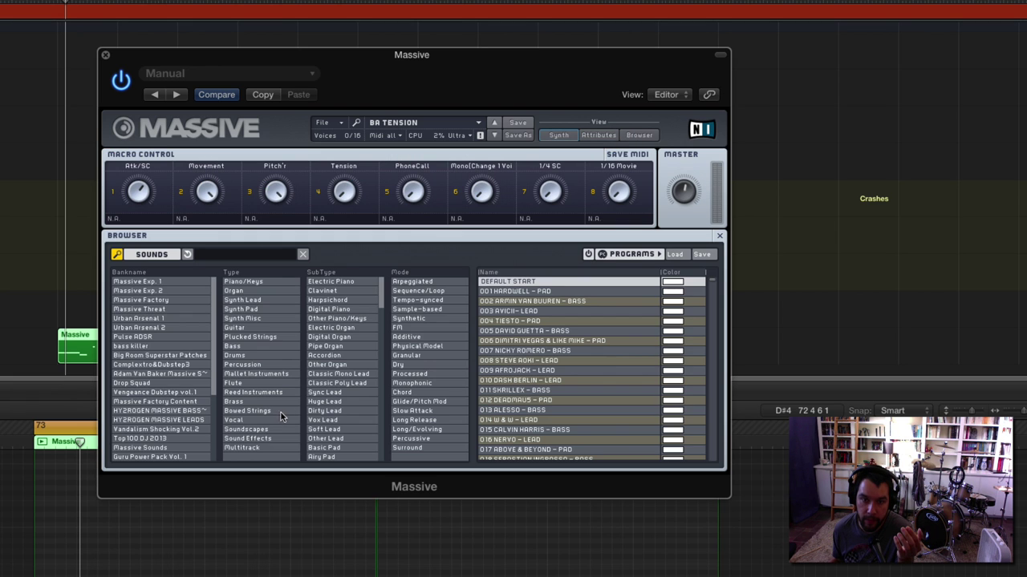
scroll(119, 417, down, 4)
click(154, 439)
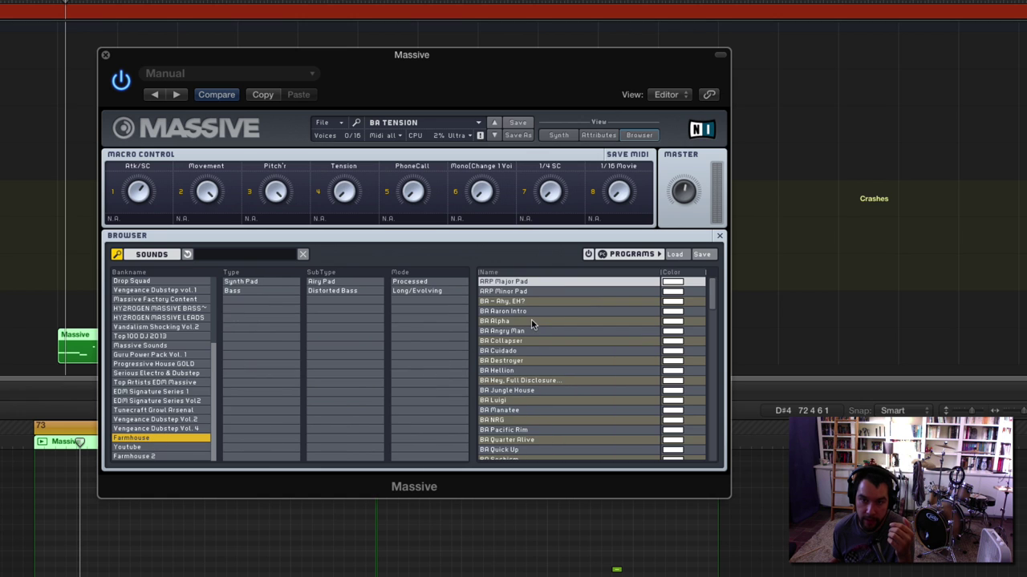
scroll(532, 323, down, 15)
scroll(532, 323, up, 20)
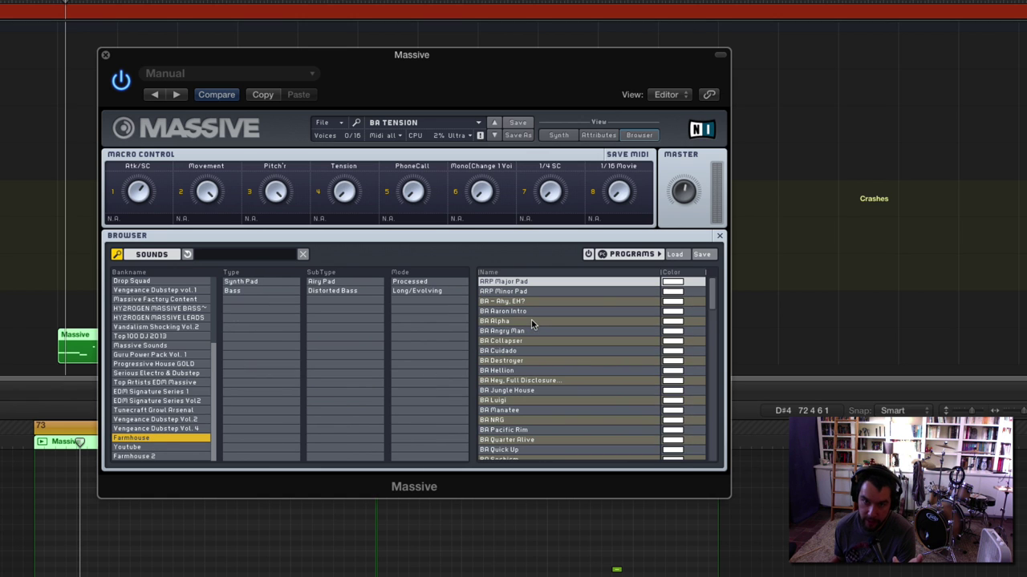
Step: Audition BA Tension, BA Throat 1 and BA Pissed from the Farmhouse 2 bank, and load BA Trap City
click(180, 457)
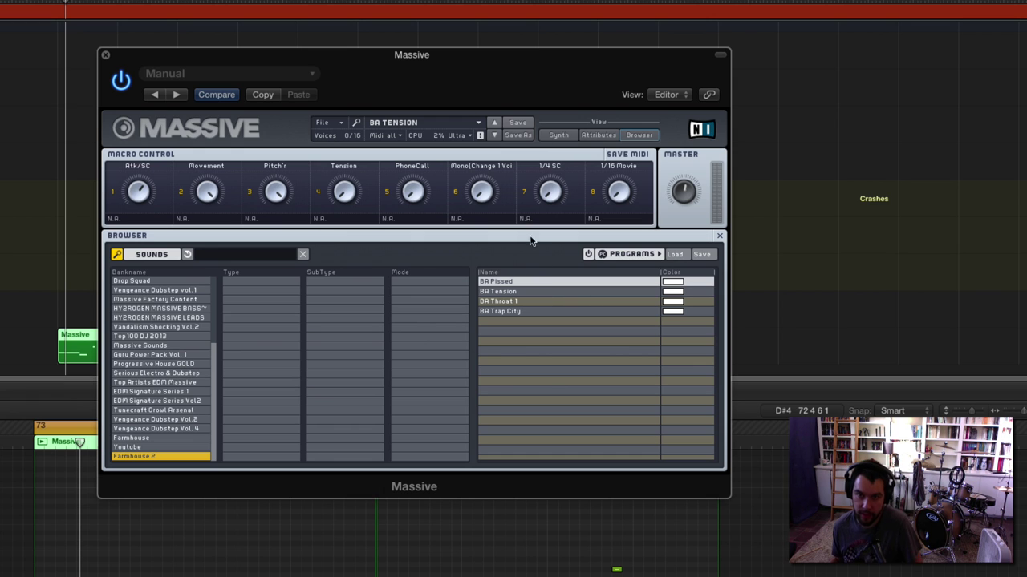
click(517, 292)
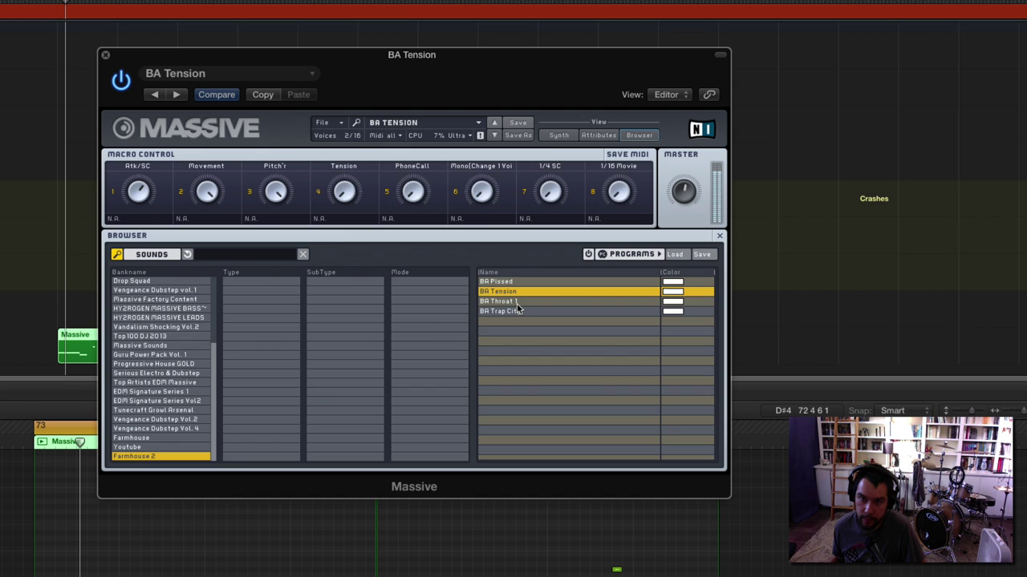
click(518, 302)
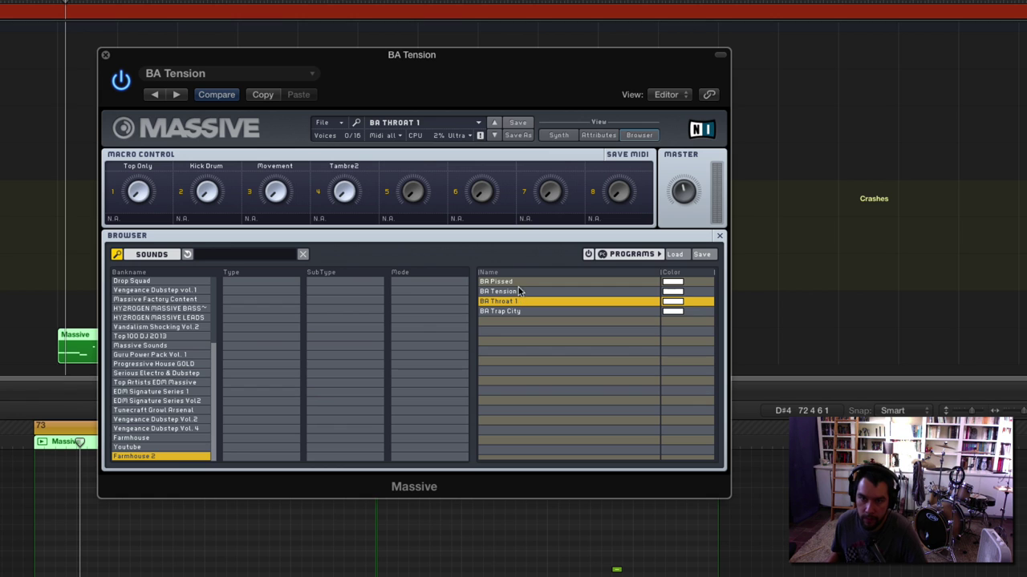
click(519, 282)
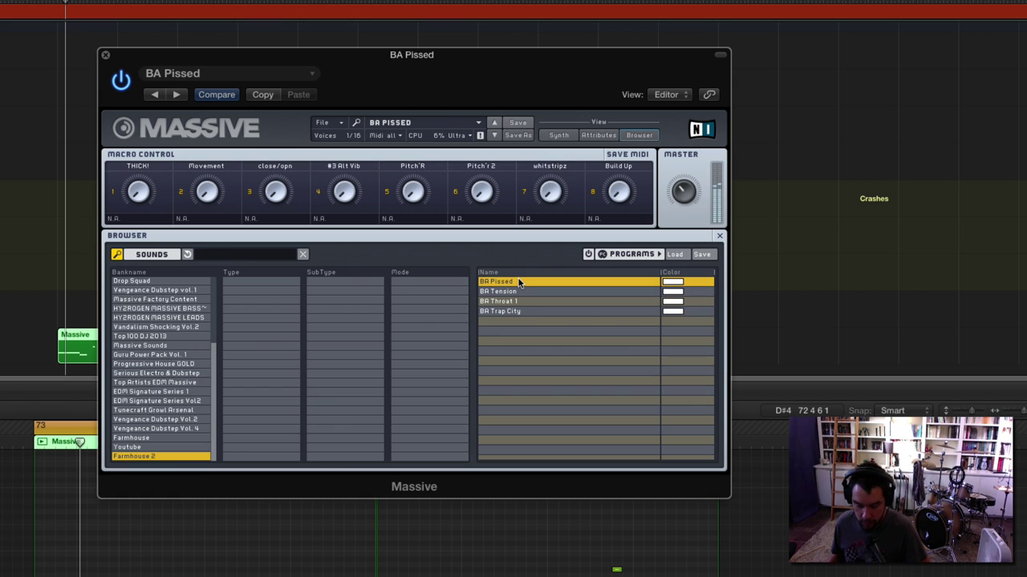
click(517, 312)
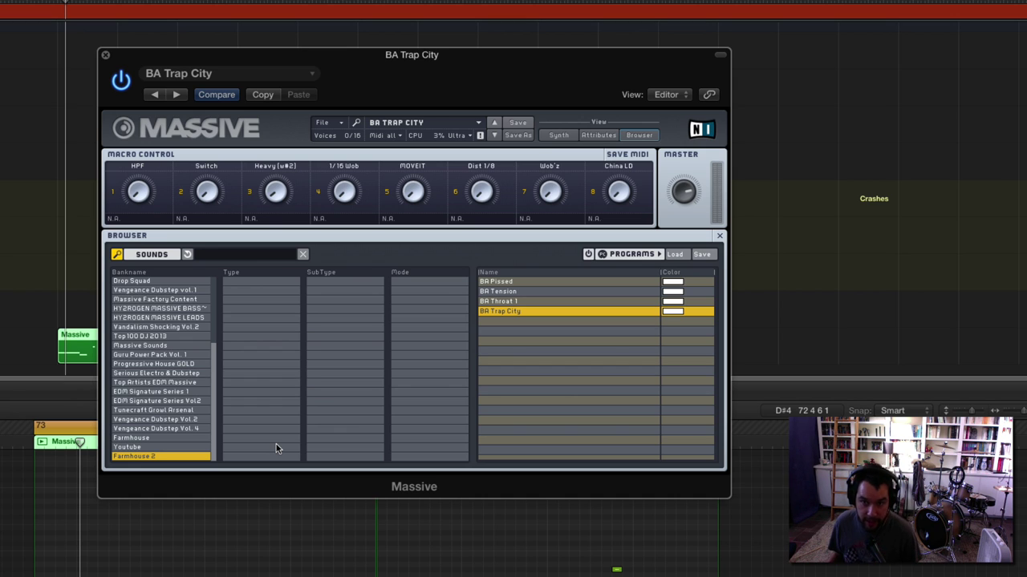
click(521, 282)
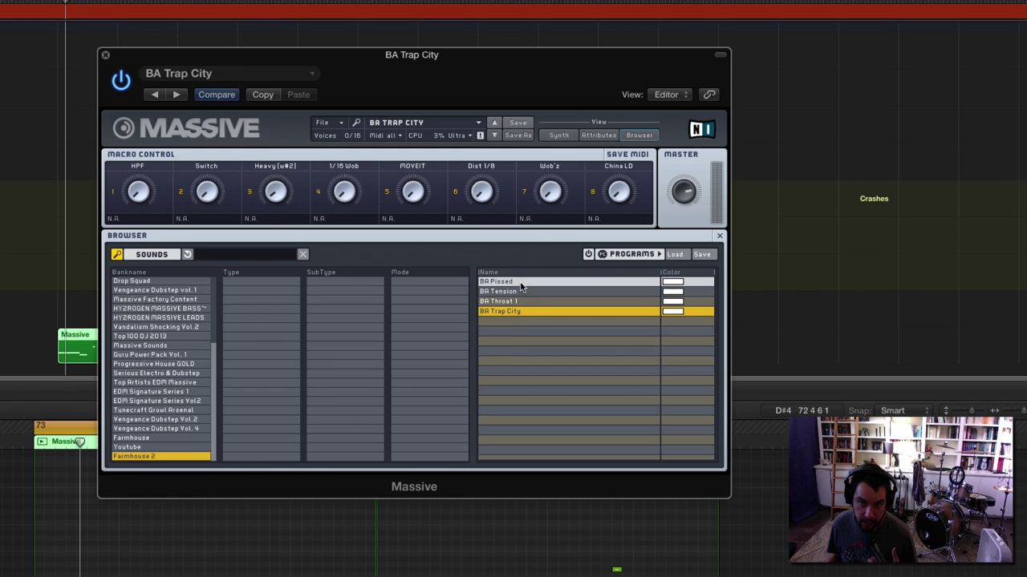
Step: Check the Farmhouse, Youtube and Farmhouse 2 banks and the Massive Sounds 2 save folder without saving
click(154, 437)
click(145, 447)
click(160, 456)
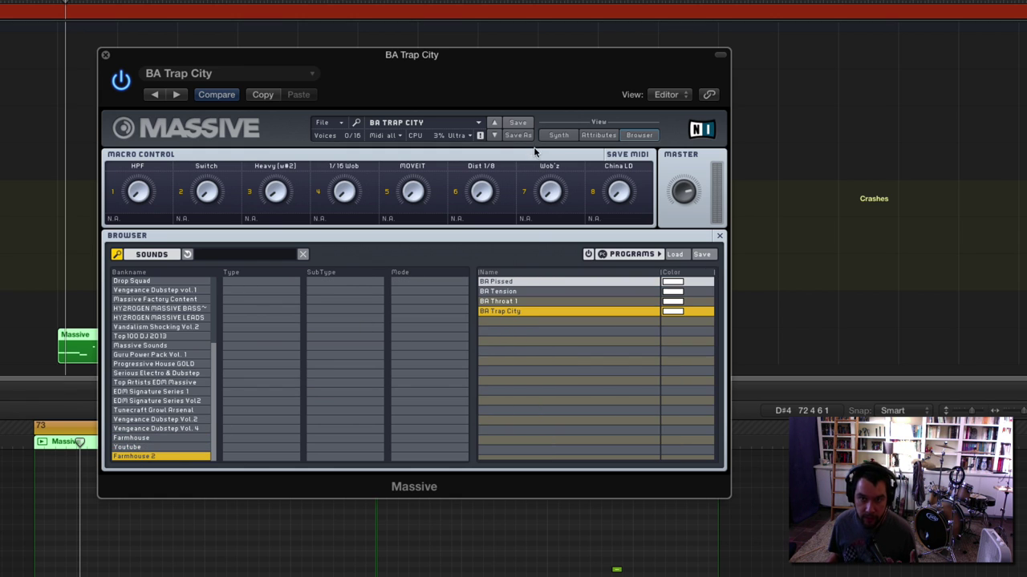
click(517, 135)
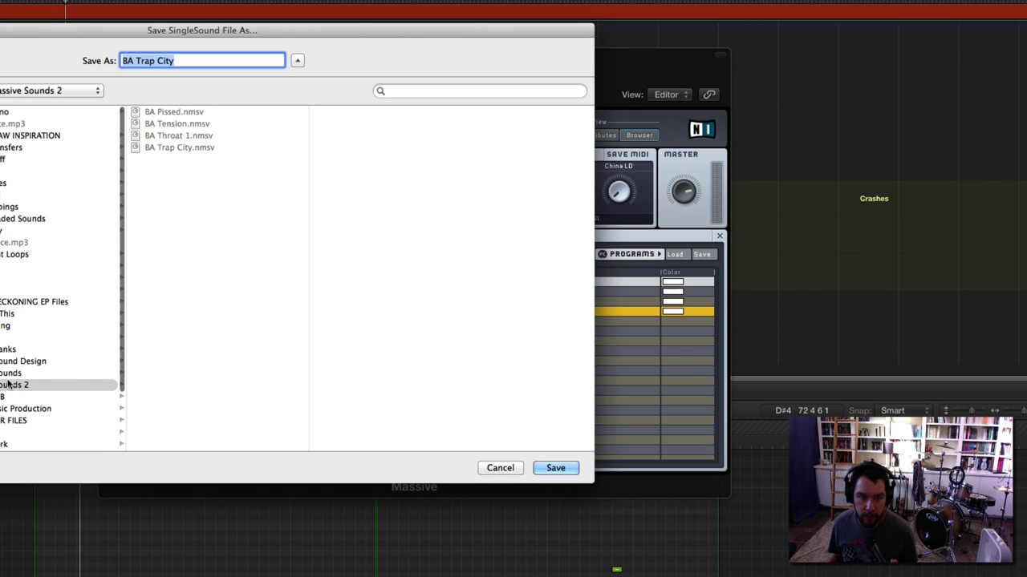
click(510, 464)
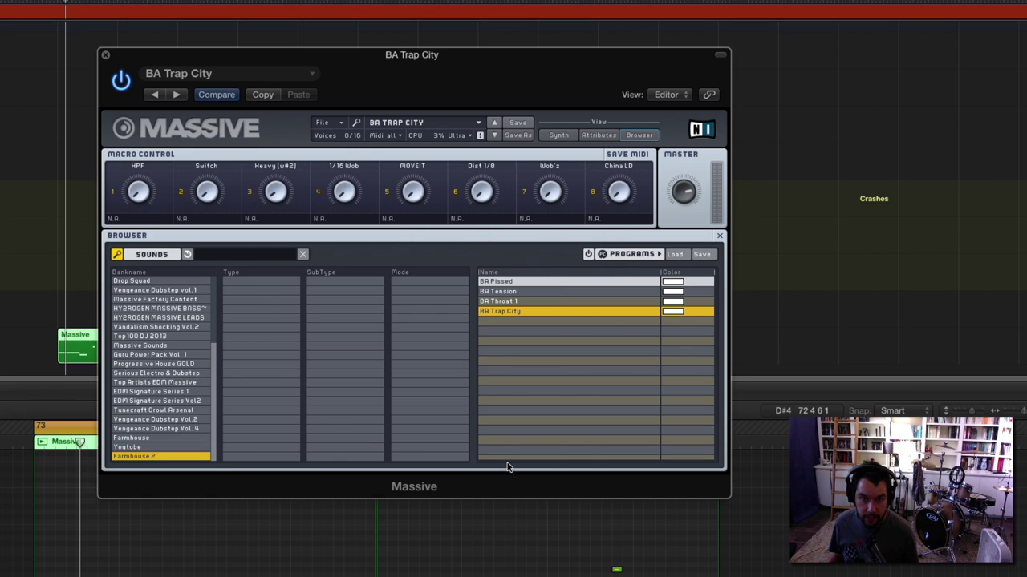
Step: Review the author, company and bankname in BA Trap City's sound attributes, and return to the synth view
click(595, 136)
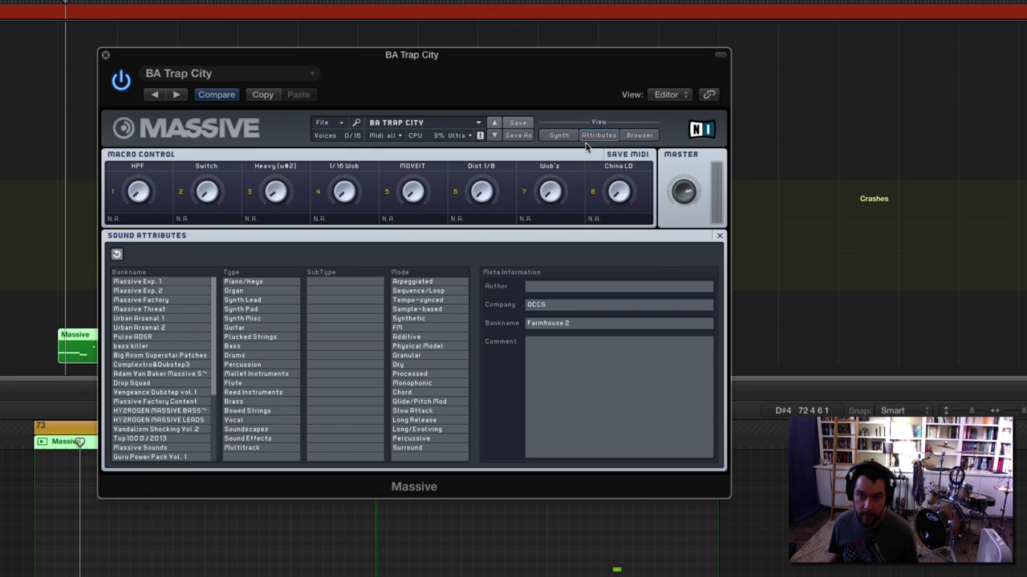
click(561, 284)
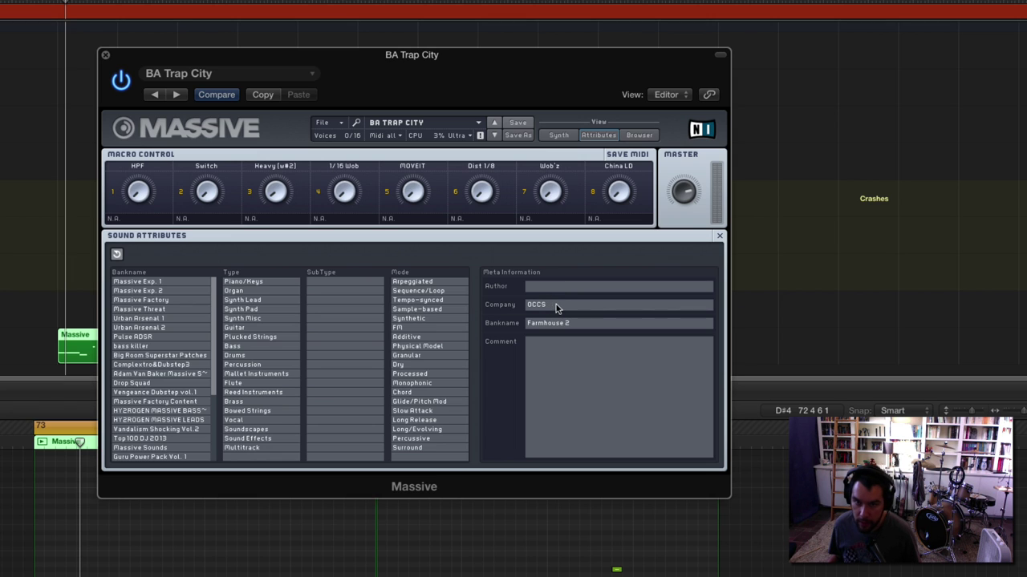
drag(523, 306, 566, 323)
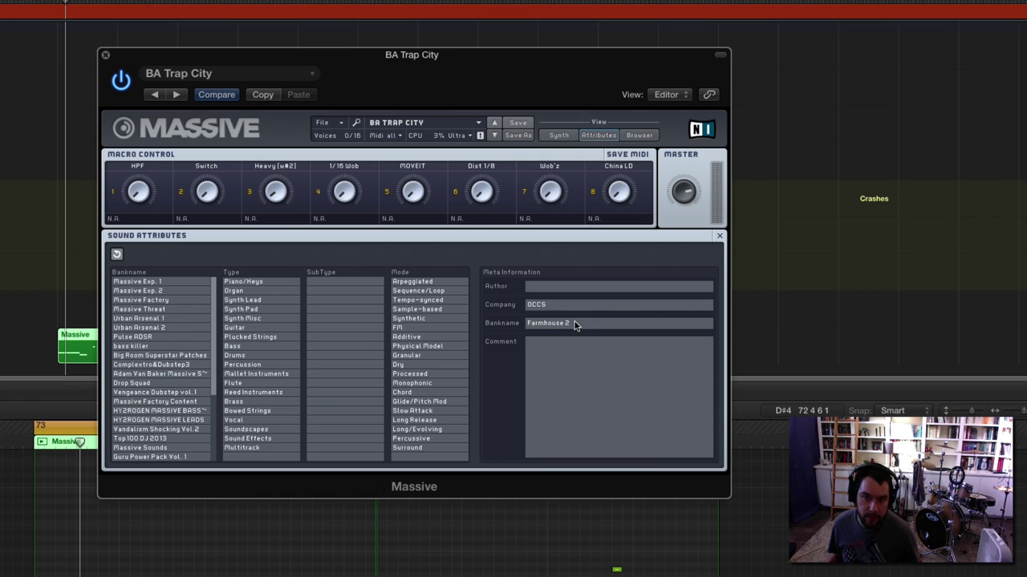
key(Return)
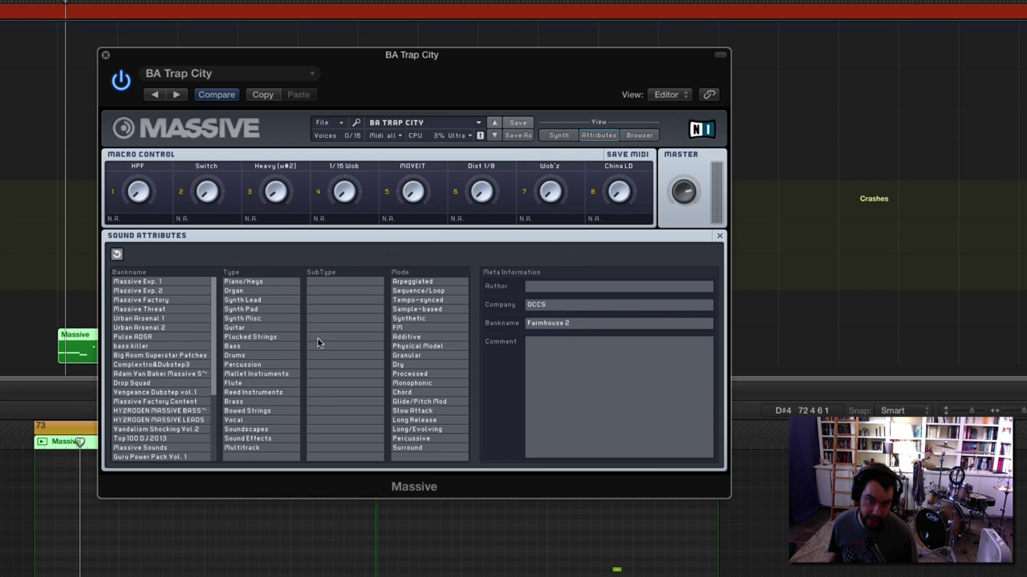
scroll(168, 427, down, 5)
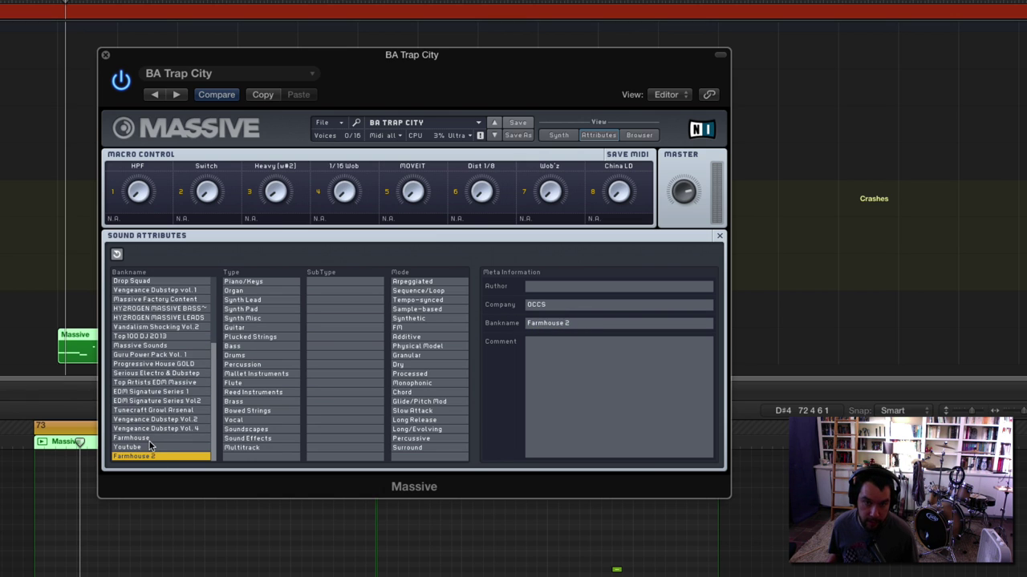
click(549, 138)
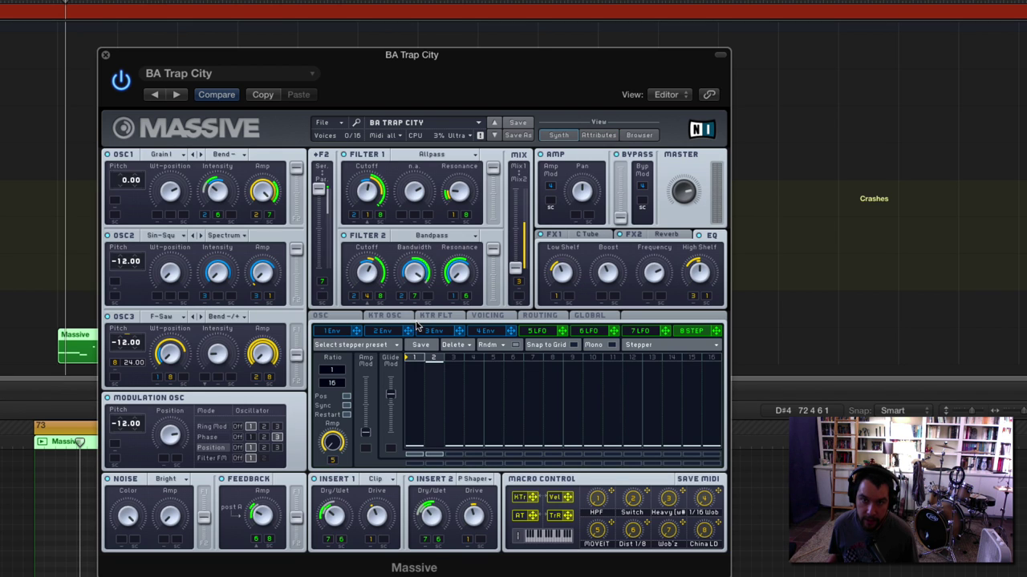